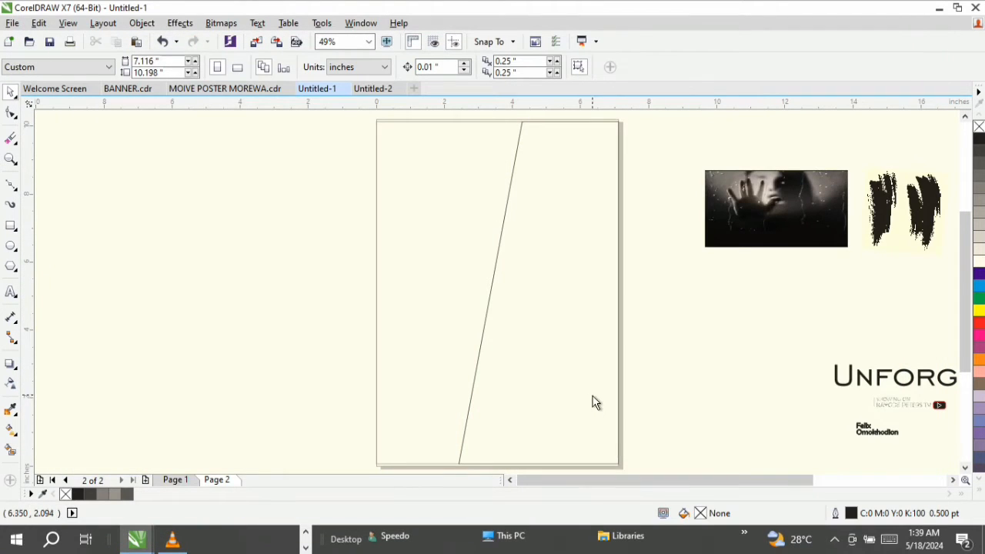
Examine the source photos, brush textures, title and credit texts placed beside the poster page.
left_click_drag(667, 477, 795, 497)
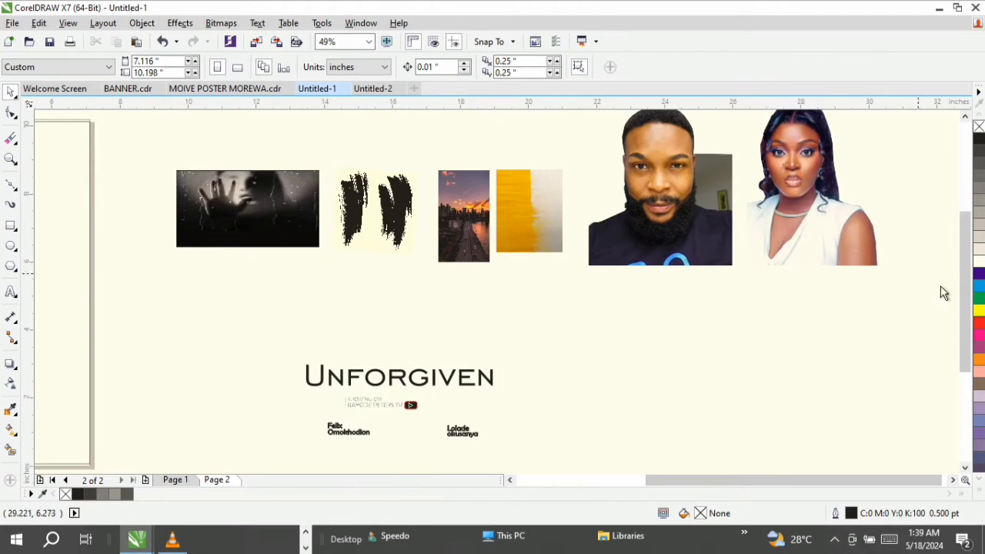
left_click_drag(969, 312, 968, 300)
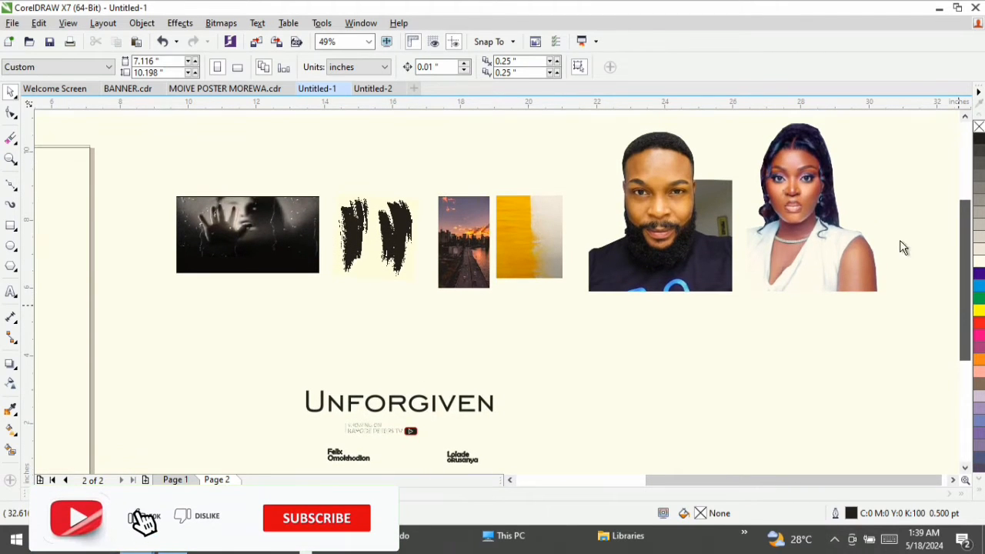
left_click(808, 247)
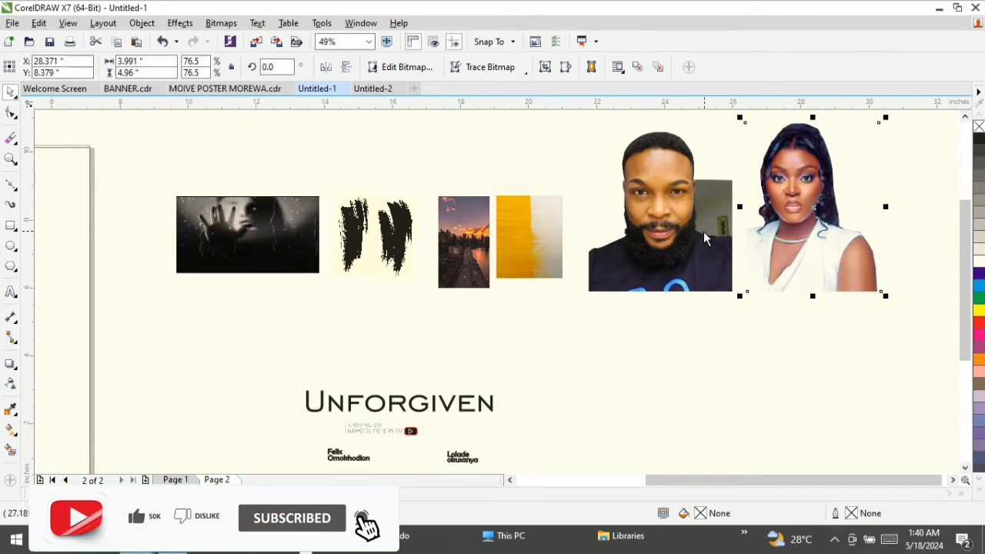
left_click(11, 158)
left_click_drag(157, 173, 487, 292)
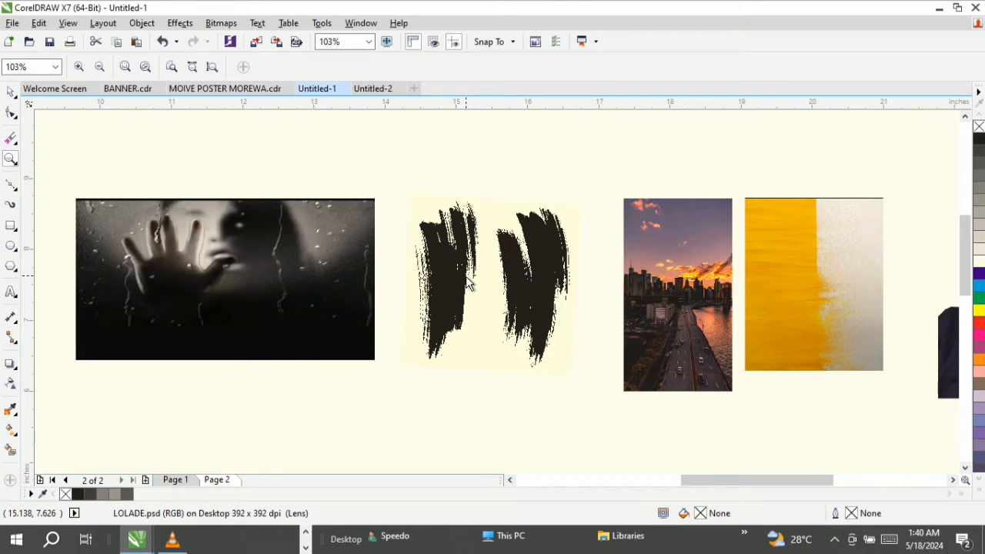
scroll(464, 288, "down", 2)
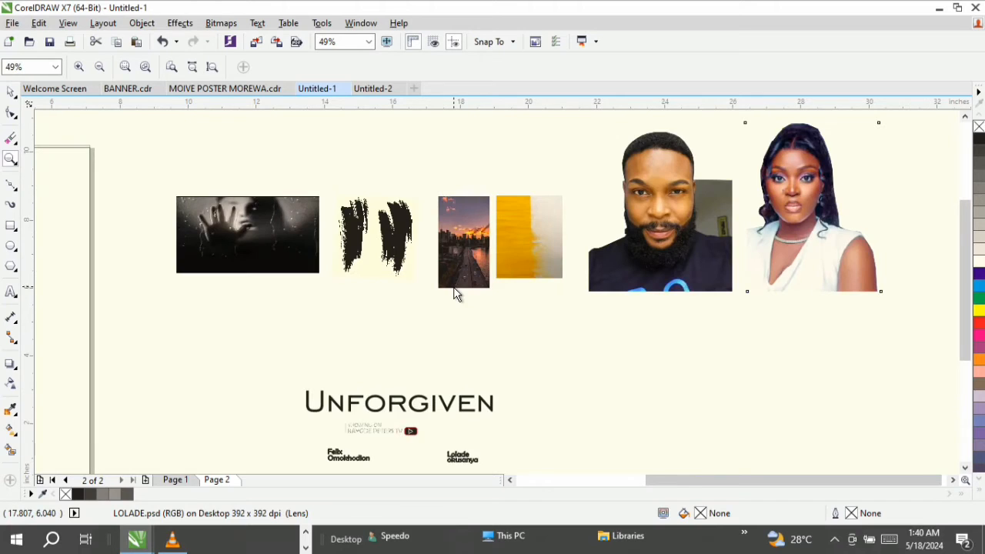
scroll(415, 296, "down", 2)
left_click_drag(363, 326, 509, 392)
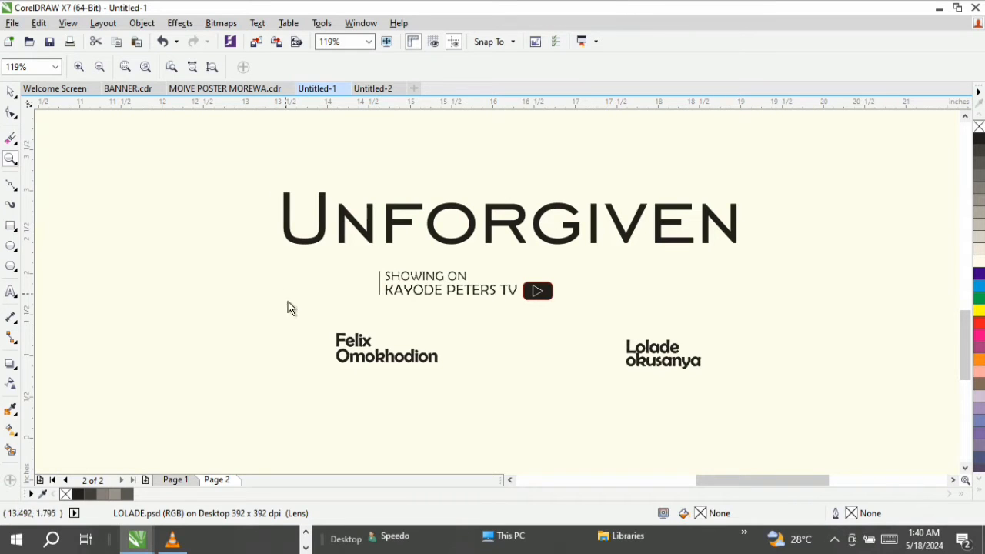
key("F3")
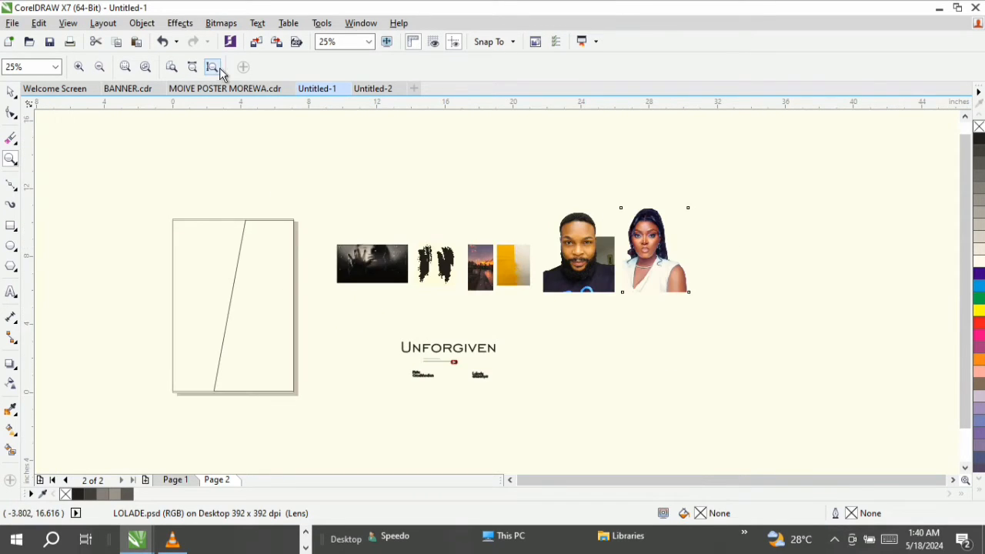
left_click(213, 68)
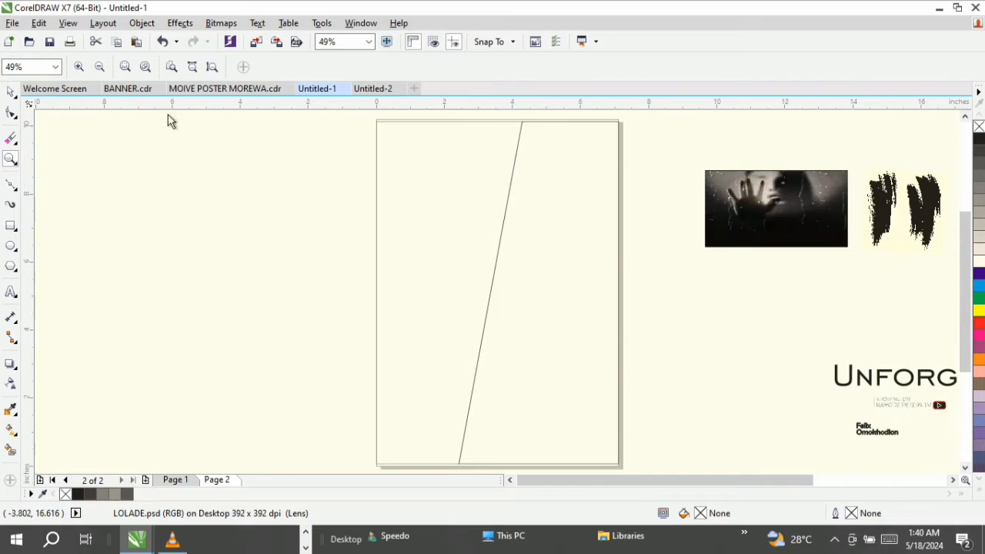
left_click(11, 91)
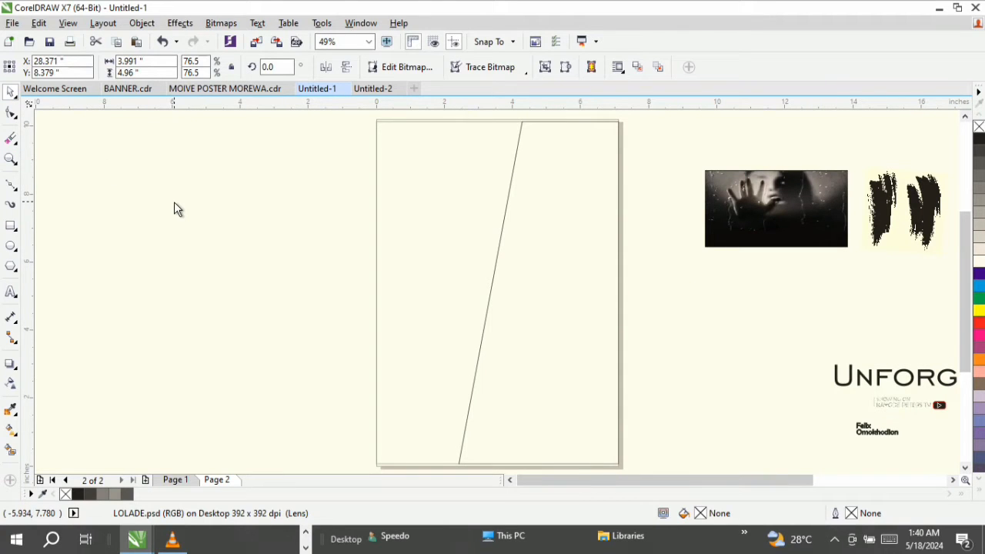
Add a page-sized rectangle, 7.116 by 10.198 inches, over the poster page.
double_click(10, 229)
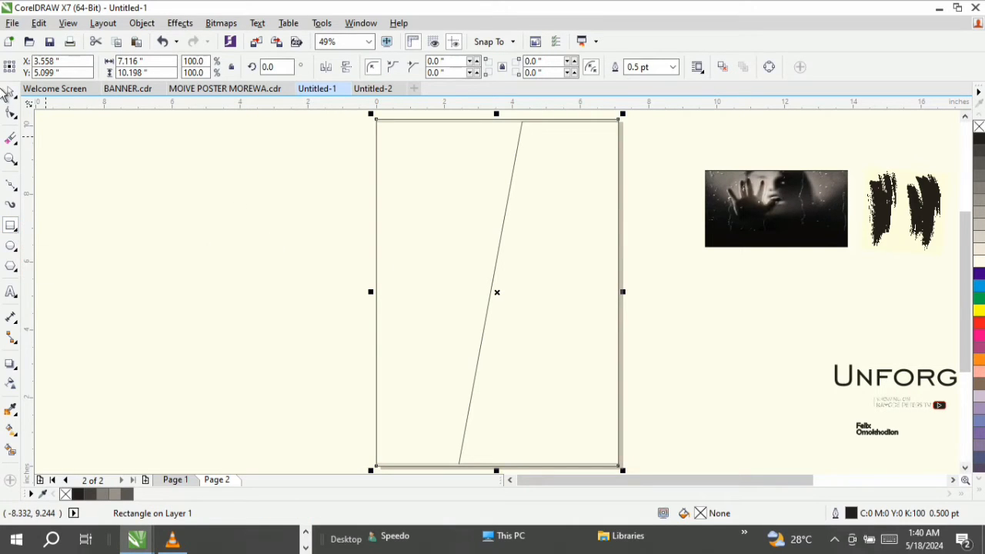
left_click(9, 92)
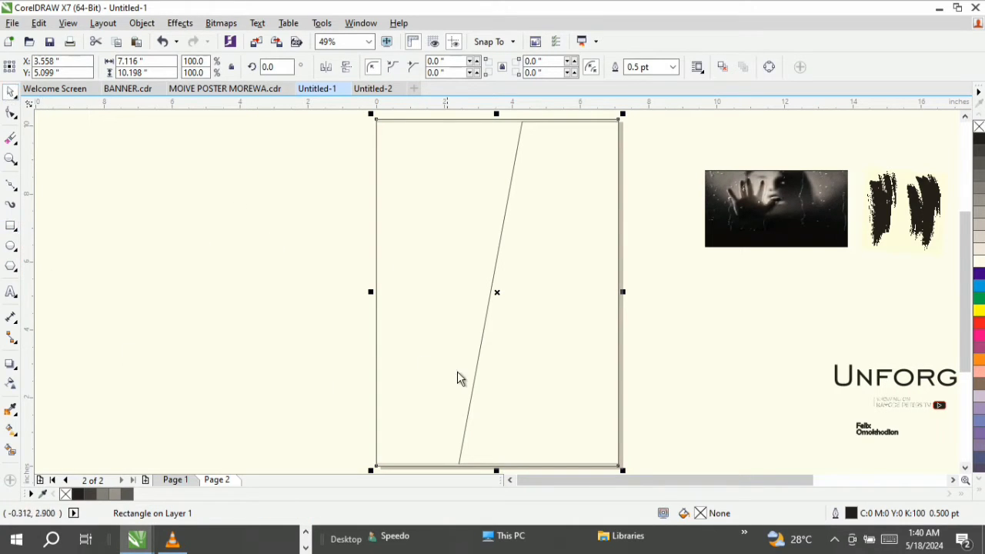
left_click(394, 342)
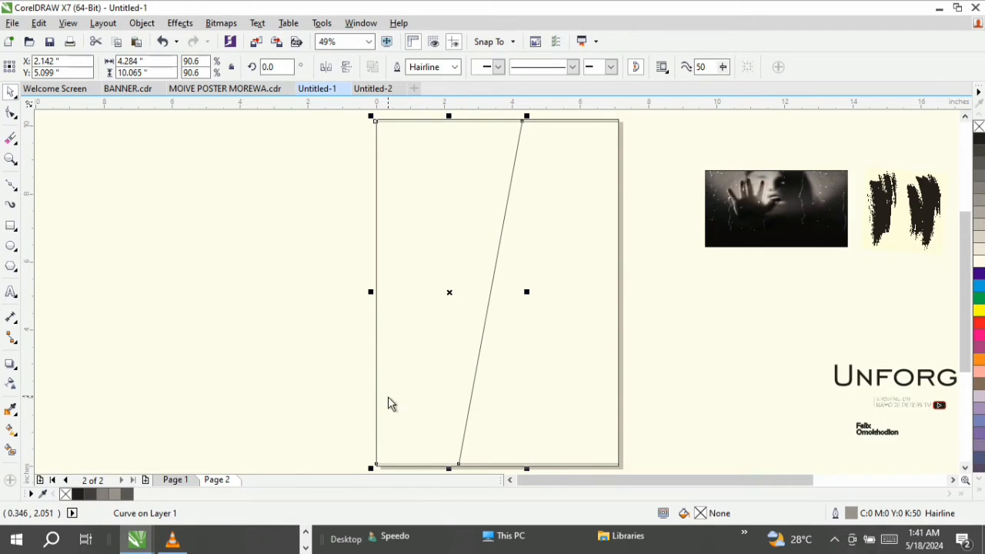
right_click(415, 206)
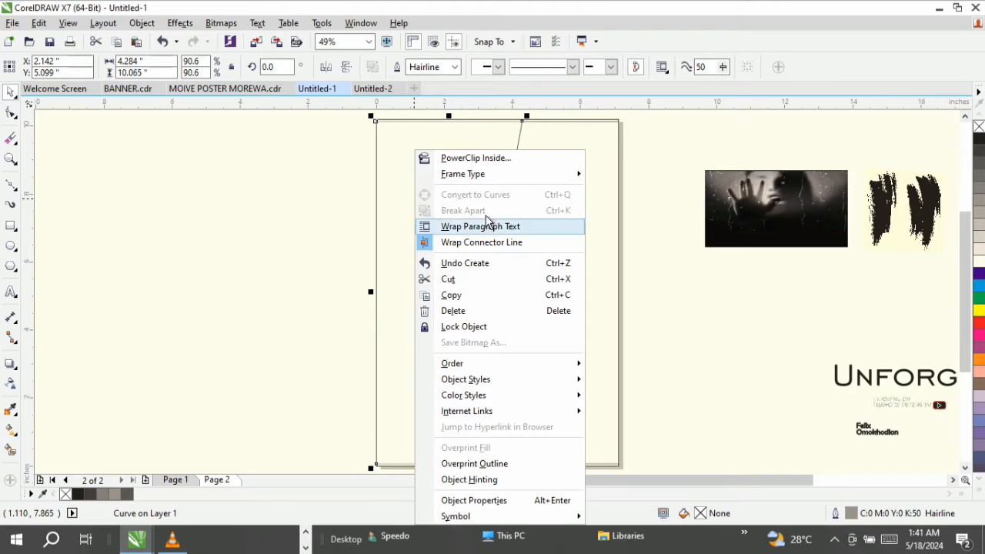
mouse_move(507, 174)
left_click(573, 145)
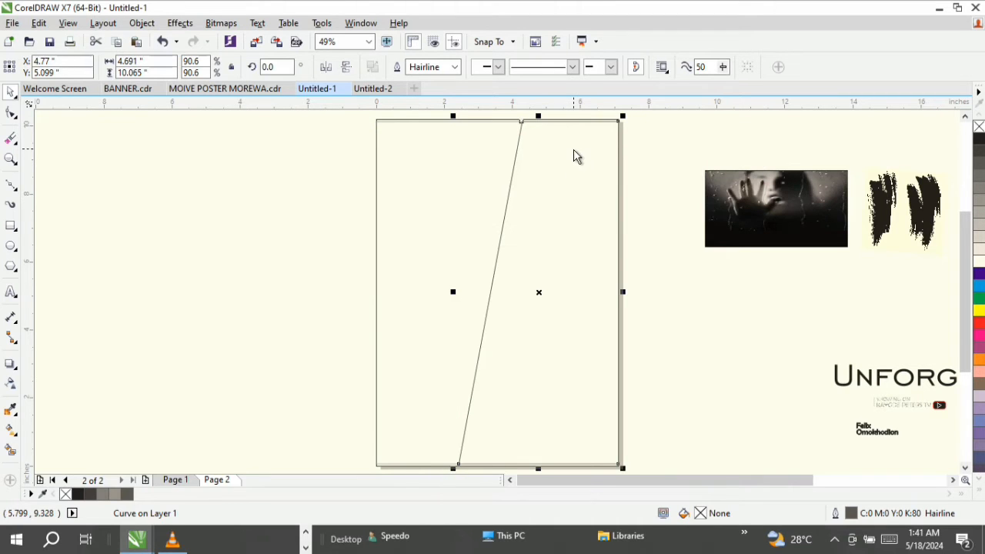
right_click(574, 149)
left_click(546, 171)
key("F10")
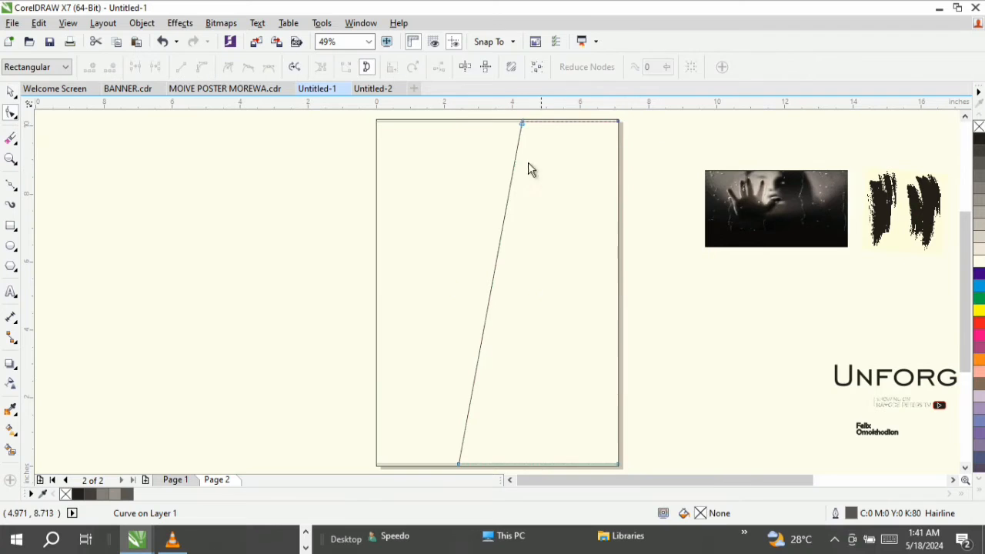
Convert the page-sized rectangle to curves and move its two left corner nodes onto the ends of the slanted divider line.
left_click(504, 121)
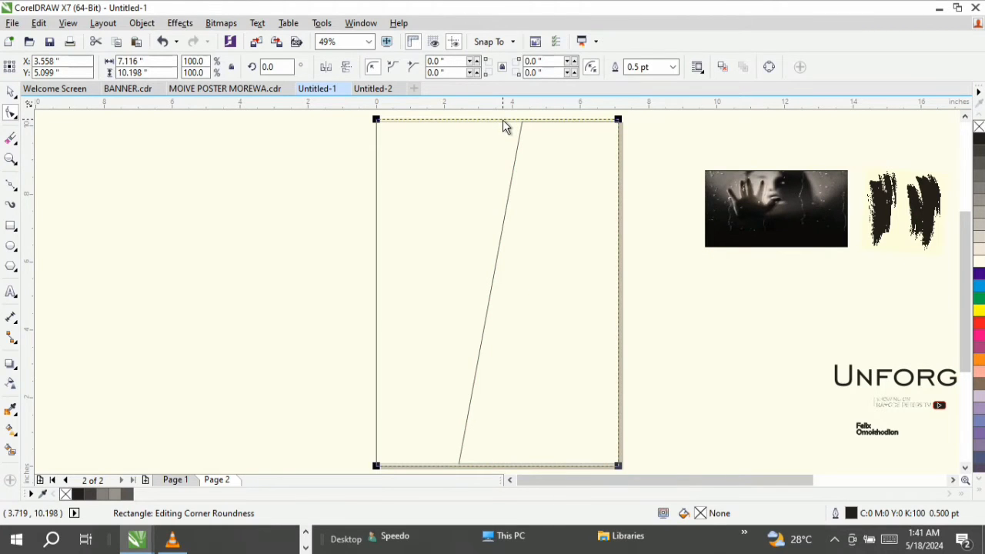
right_click(504, 121)
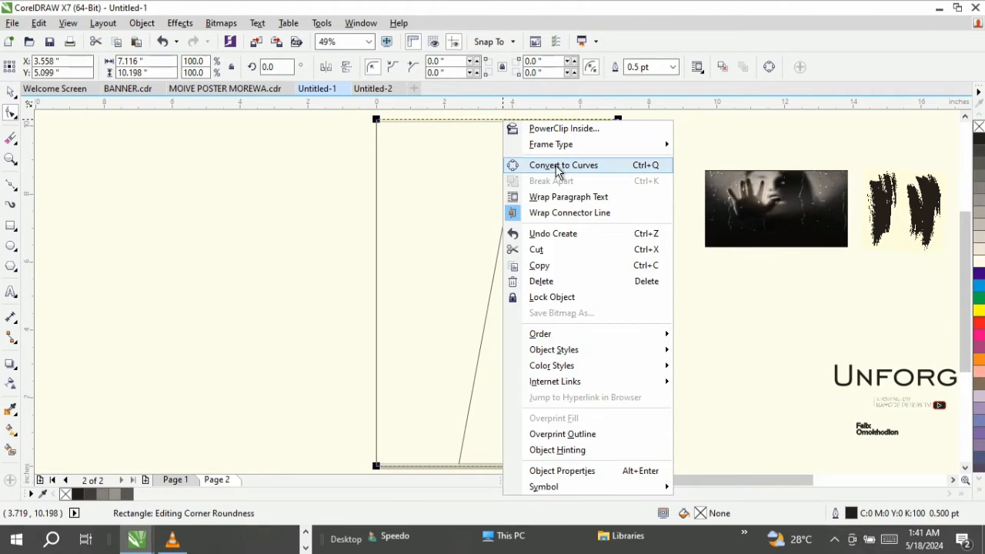
left_click(597, 166)
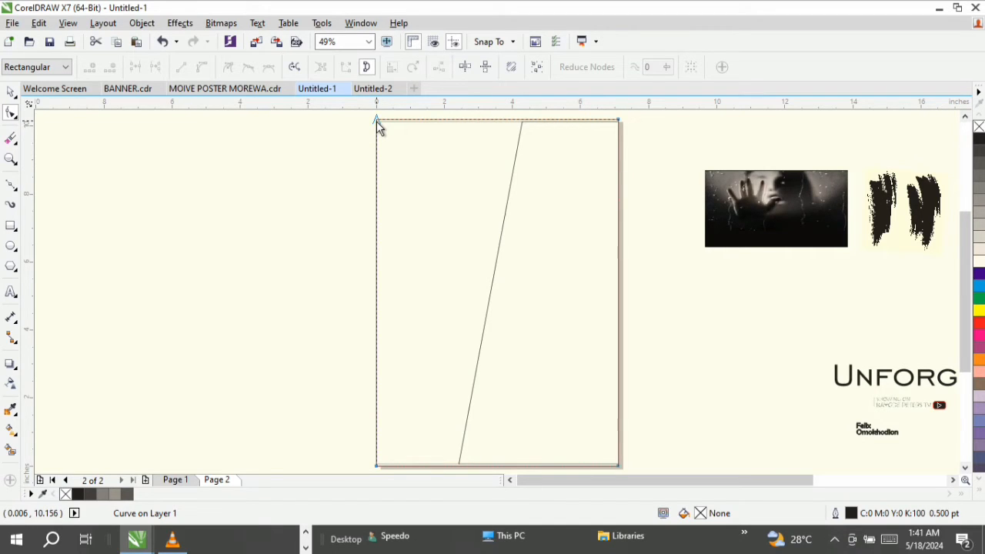
left_click_drag(376, 121, 521, 126)
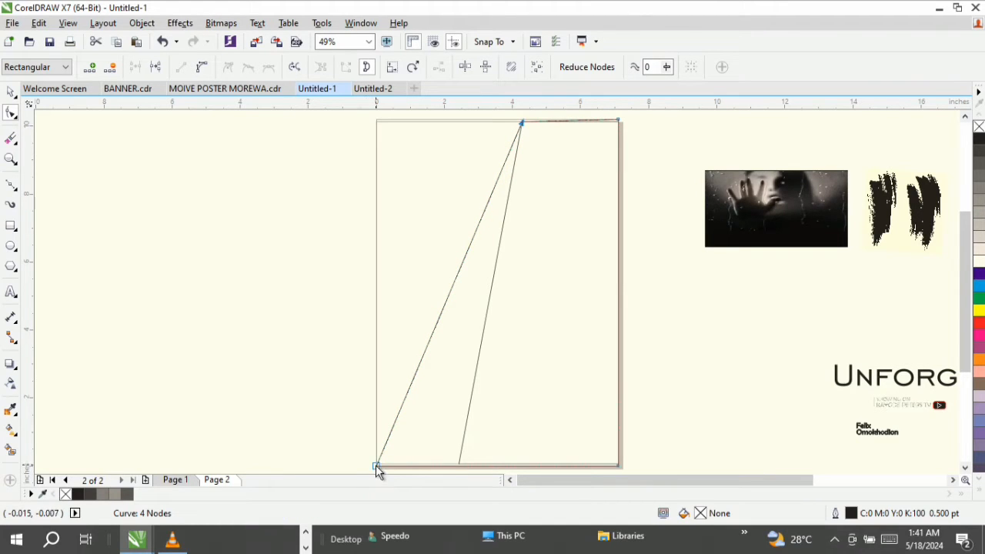
left_click_drag(377, 468, 458, 469)
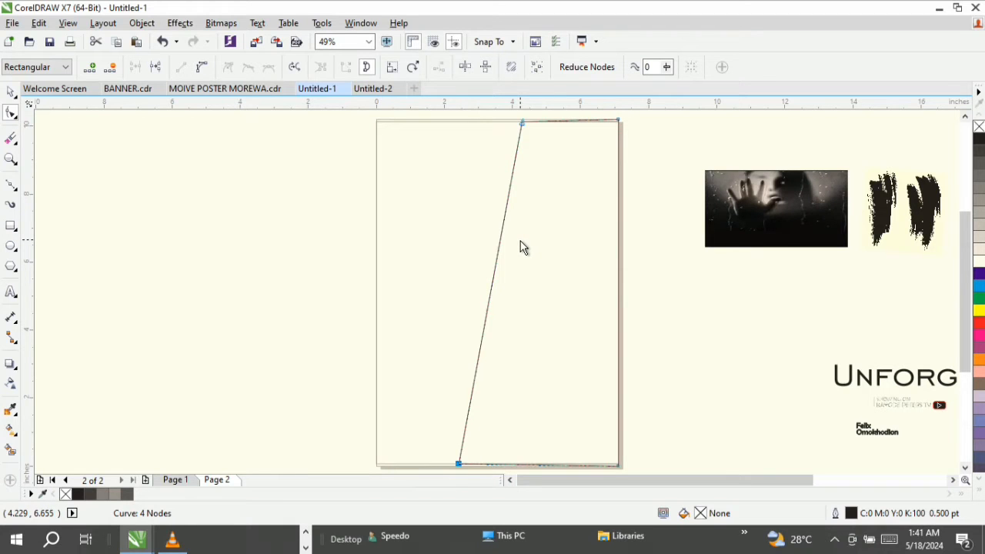
left_click(11, 91)
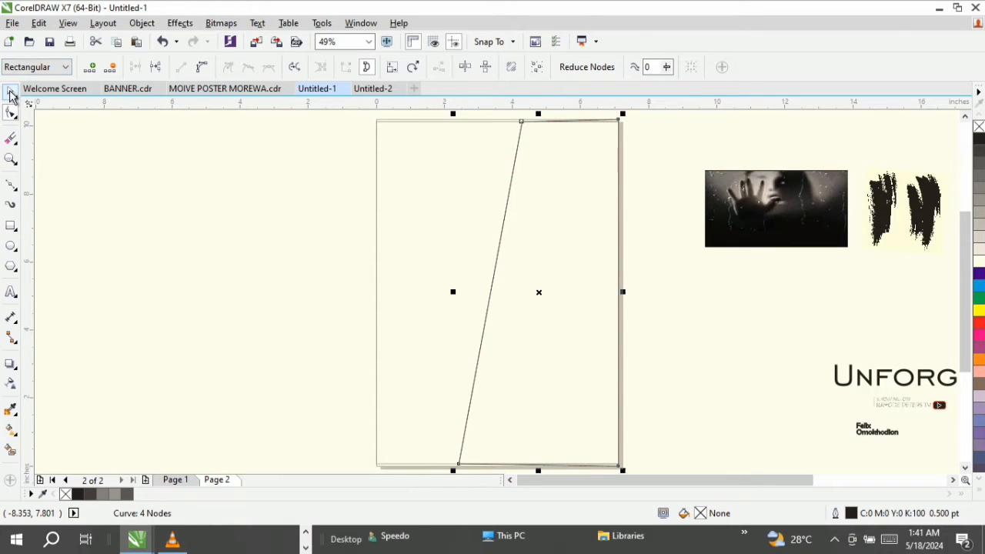
Add a second page-sized rectangle over the page for the panel on the other side of the divider.
left_click(11, 227)
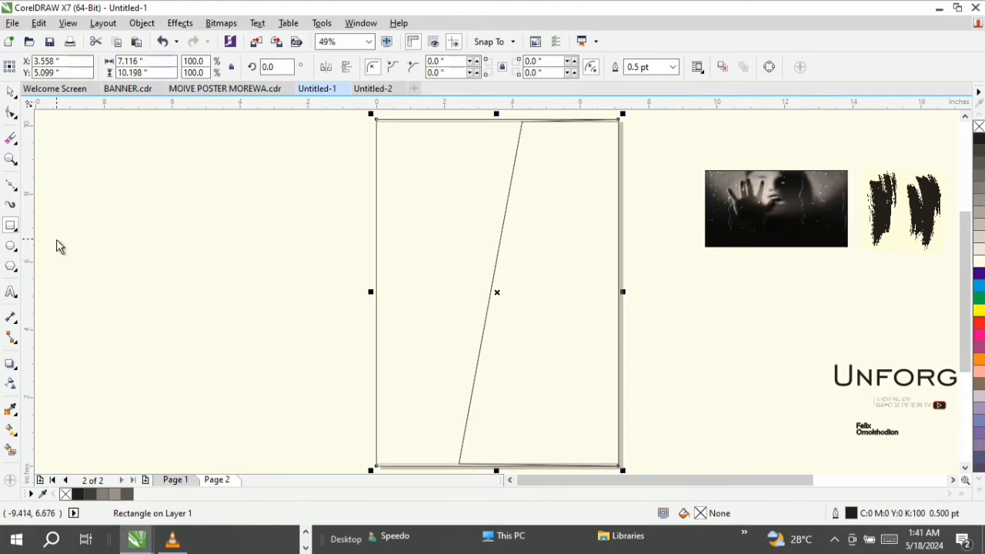
left_click(11, 94)
left_click(595, 283)
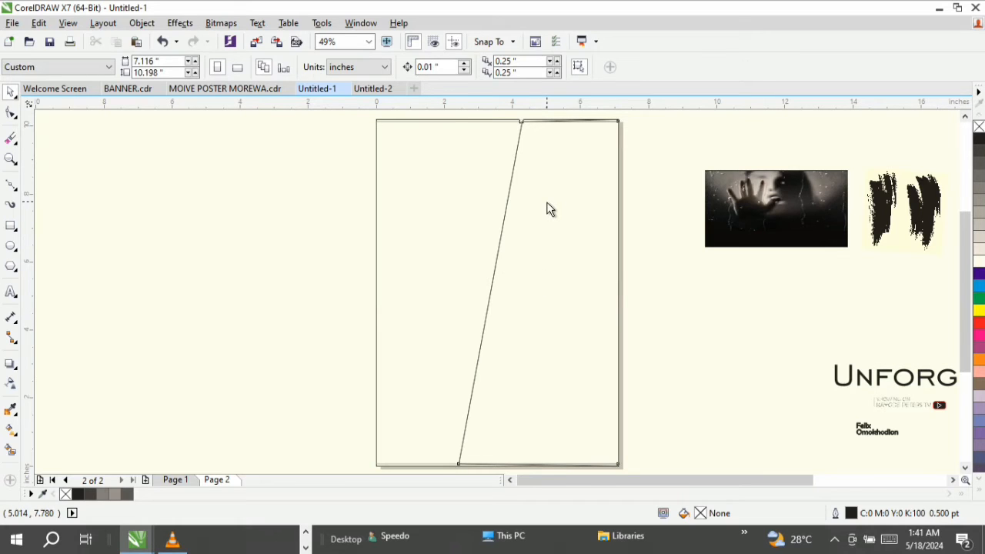
left_click(527, 148)
key("F10")
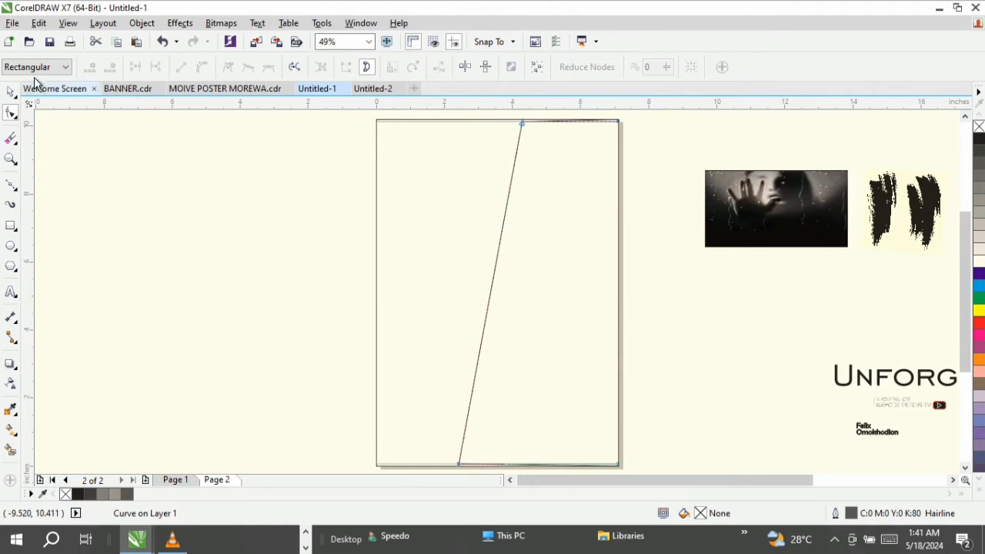
left_click(442, 230)
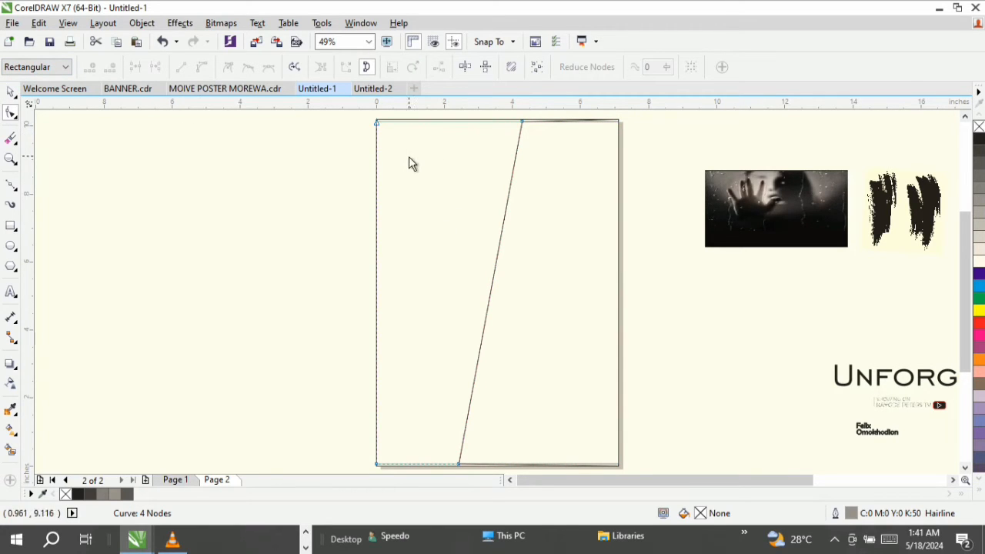
right_click(385, 129)
left_click(380, 139)
right_click(377, 131)
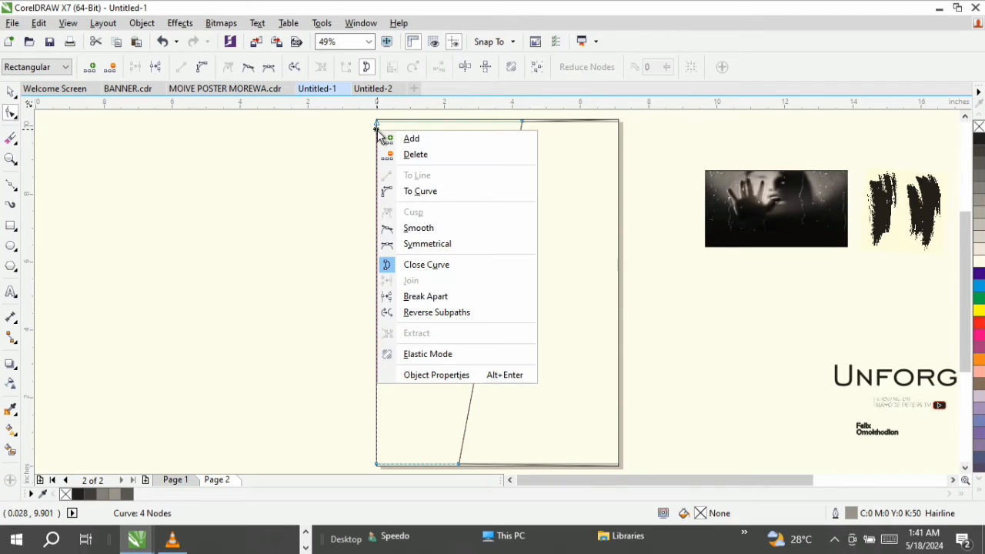
left_click(401, 121)
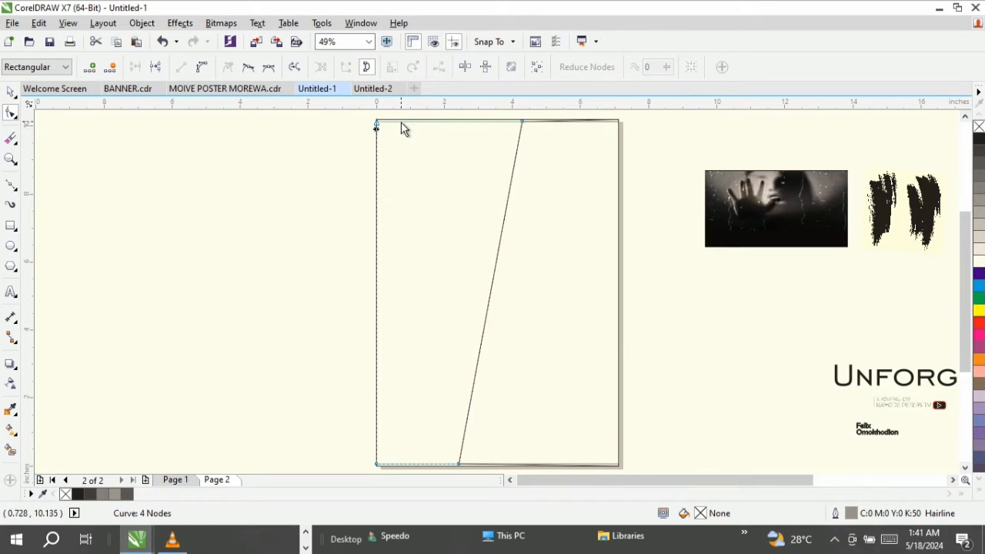
right_click(401, 121)
left_click(381, 125)
left_click(382, 125)
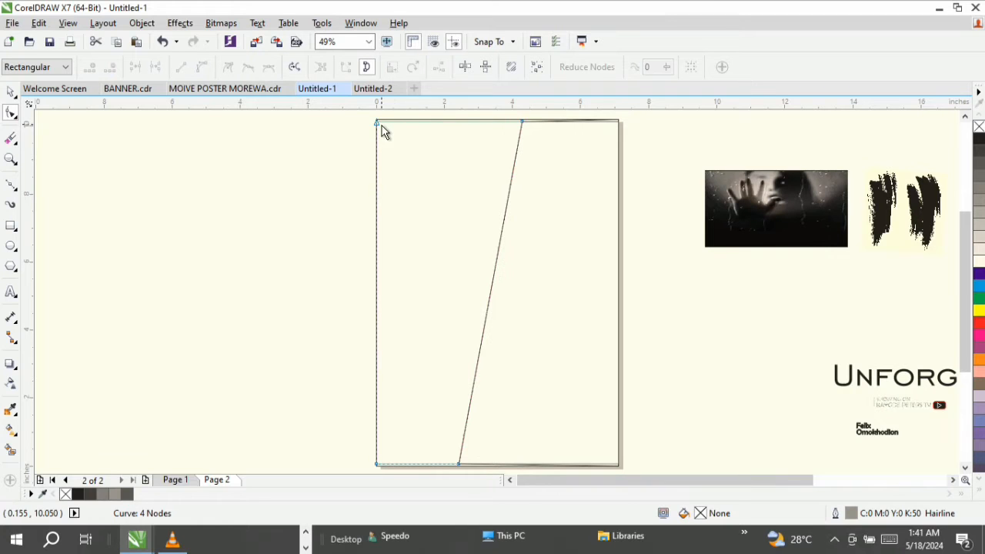
Delete the old hairline guide panel that covers the left part of the page.
left_click(11, 93)
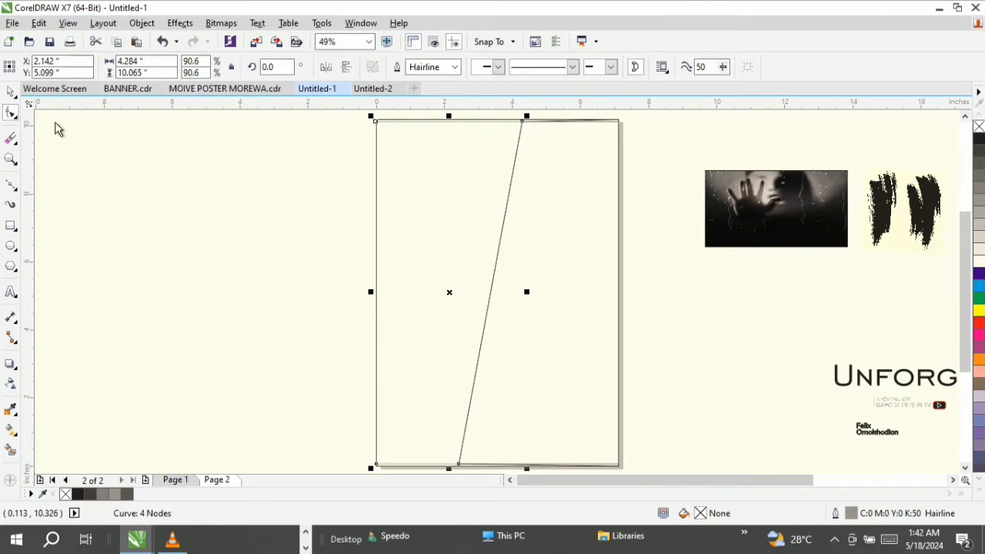
left_click_drag(417, 213, 282, 211)
key("Escape")
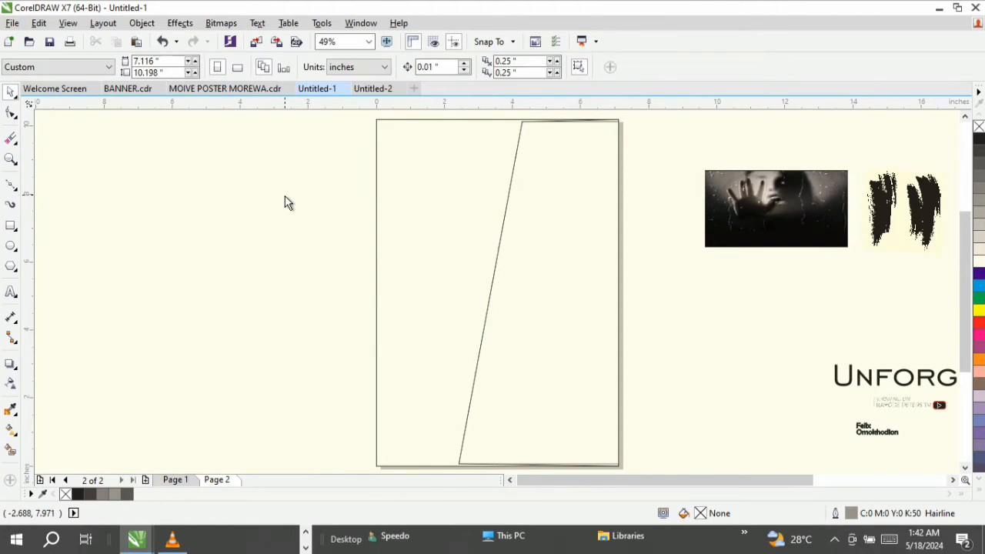
Convert the second page-sized rectangle to curves and move its two right corner nodes onto the ends of the slanted divider line.
left_click(404, 212)
right_click(413, 180)
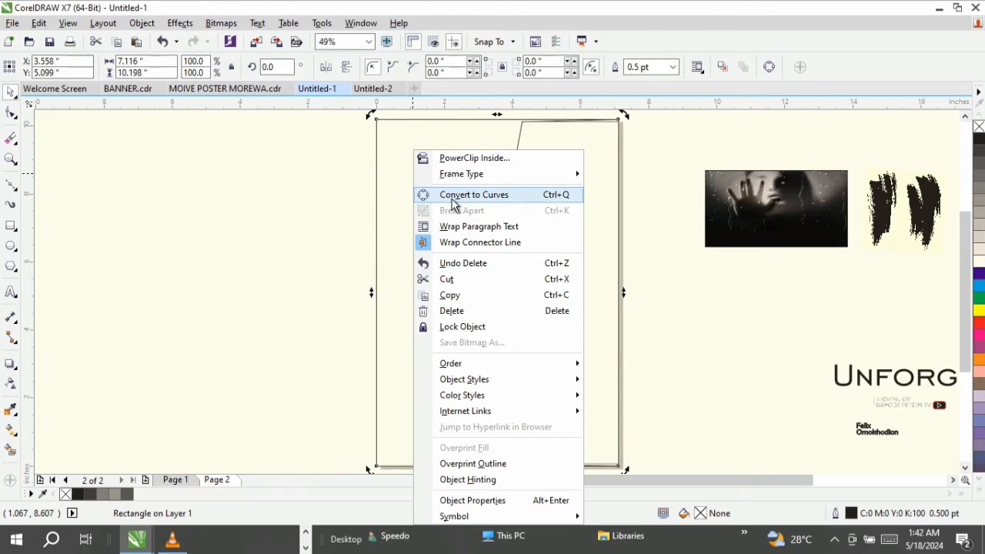
left_click(453, 195)
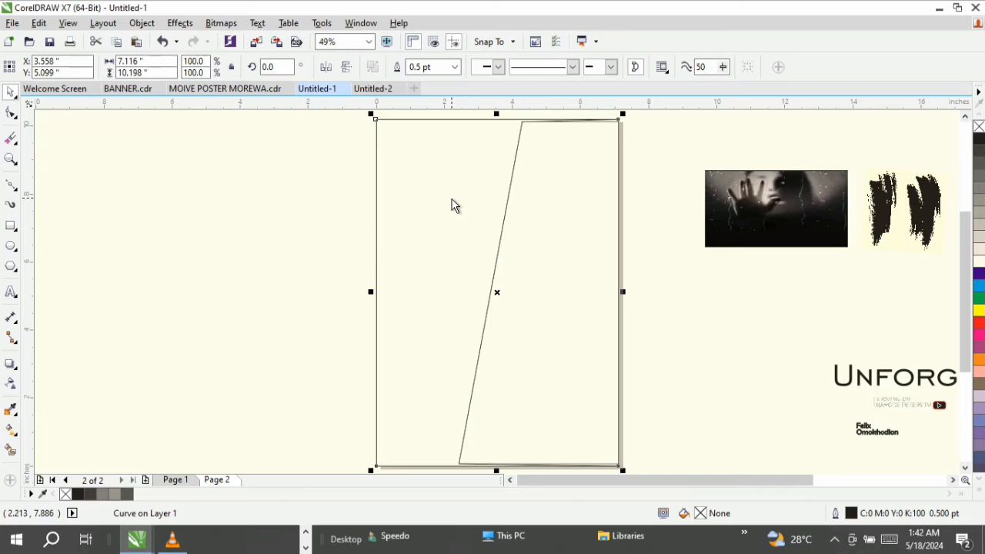
key("F10")
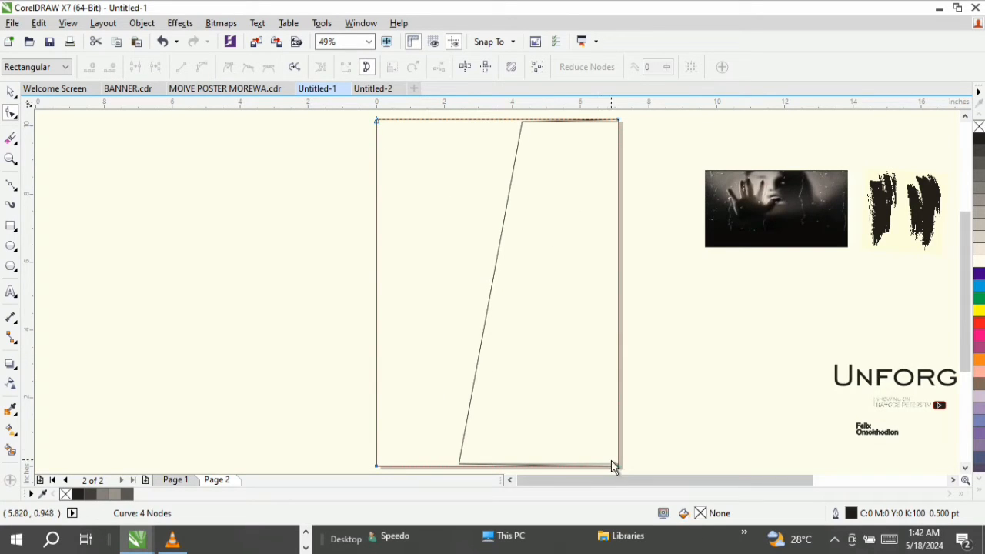
left_click_drag(620, 469, 461, 429)
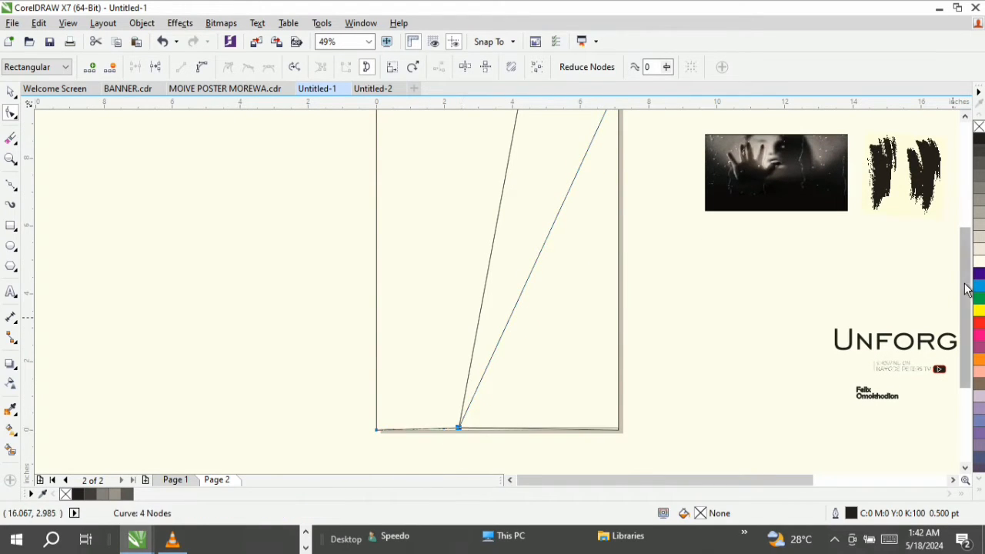
left_click_drag(966, 294, 967, 253)
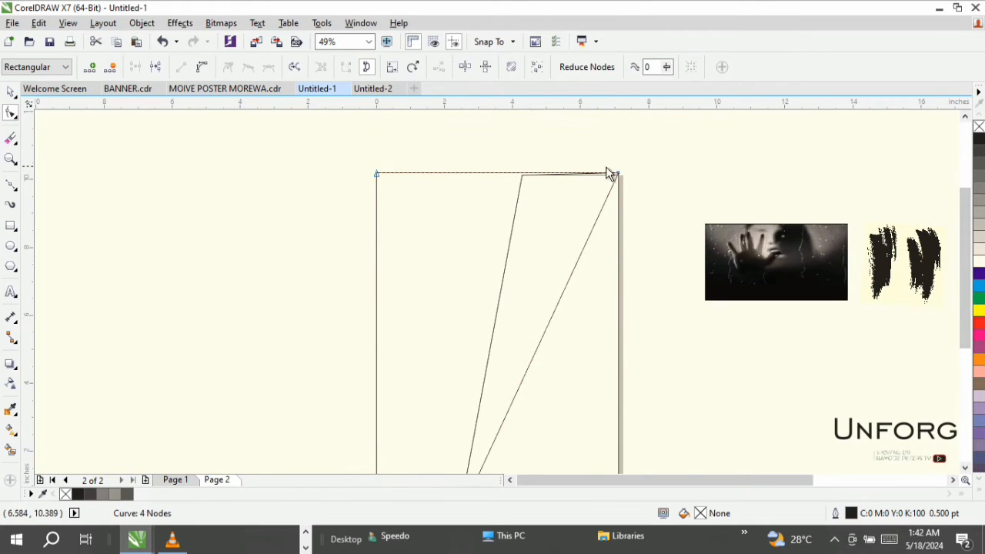
left_click_drag(620, 177, 525, 177)
key("z")
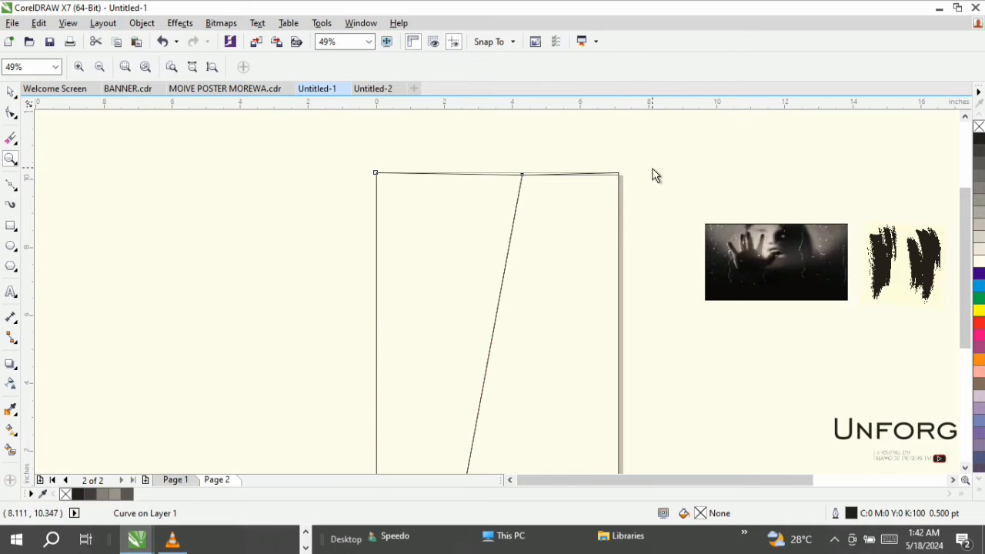
left_click_drag(651, 163, 405, 224)
key("space")
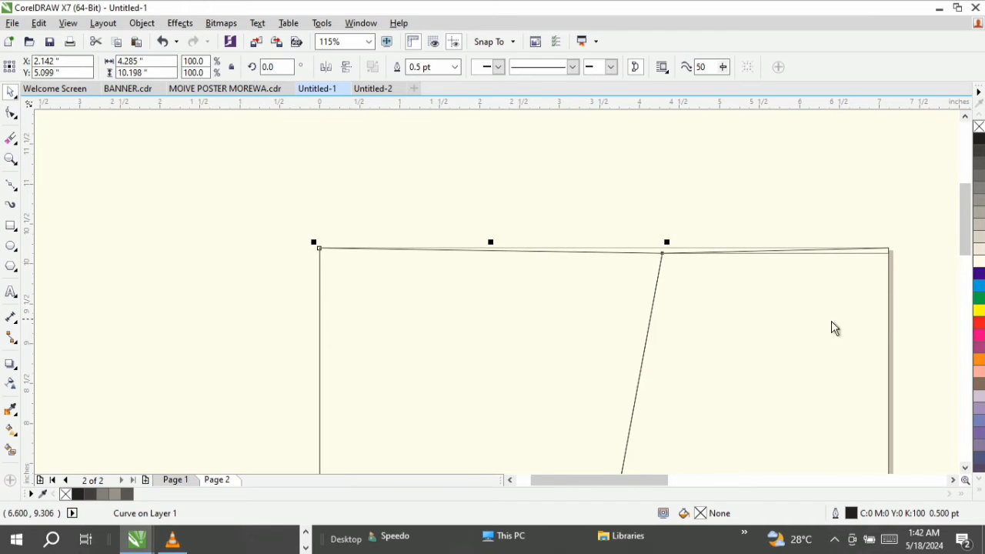
left_click(712, 322)
key("F10")
left_click_drag(662, 253, 660, 251)
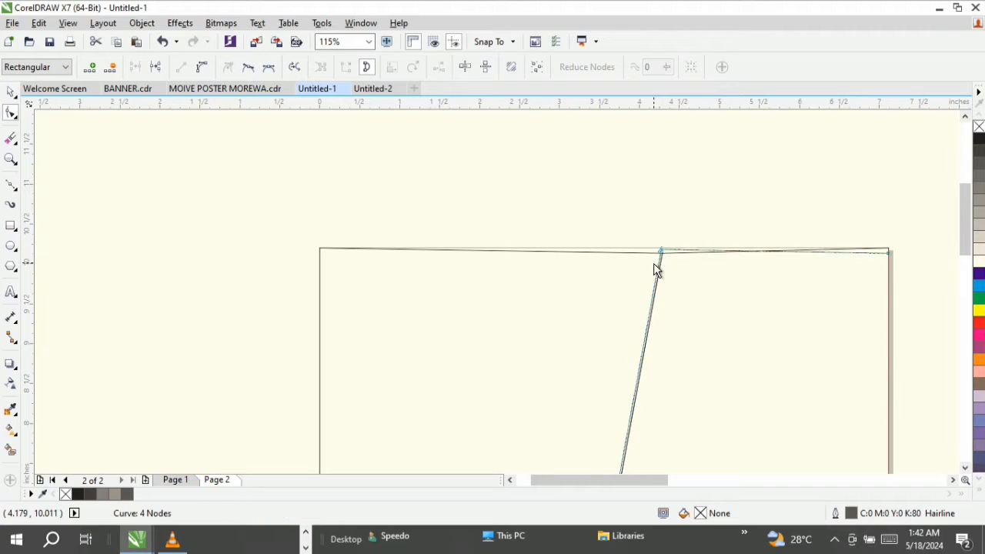
Delete the leftover hairline guide panel on the right side of the divider.
key("z")
left_click_drag(593, 231, 720, 331)
key("space")
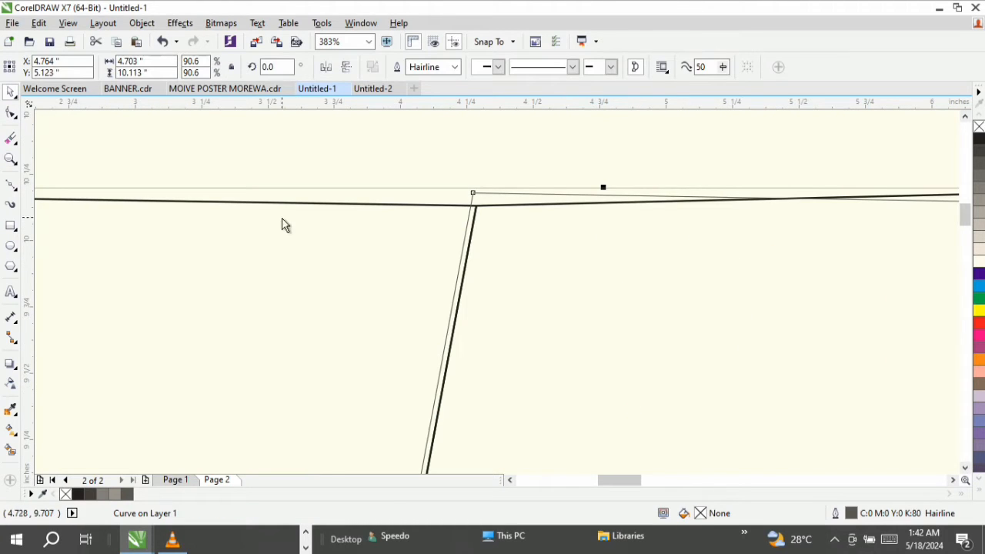
key("Delete")
Move the panels' upper divider nodes up onto the top edge of the page.
double_click(618, 265)
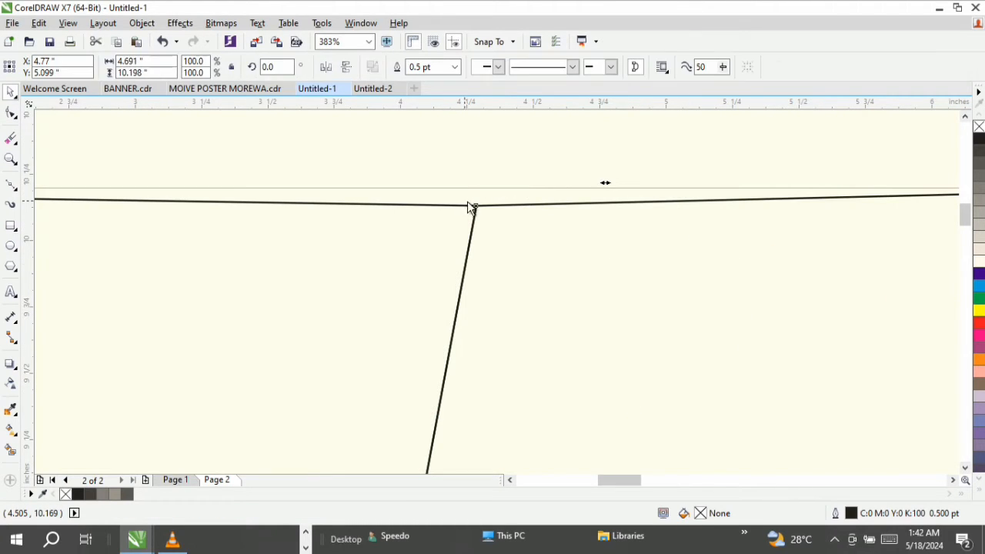
key("F10")
mouse_move(475, 206)
left_mouse_down()
mouse_move(474, 187)
mouse_move(476, 196)
left_mouse_up()
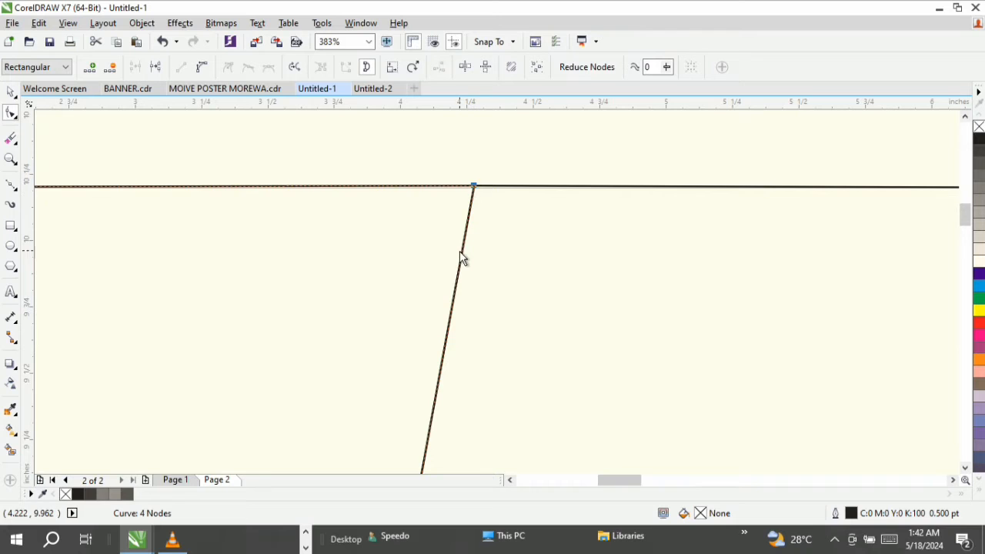
Move the lower divider nodes of both panels down onto the bottom edge of the page.
key("z")
key("F3")
key("F3")
key("F3")
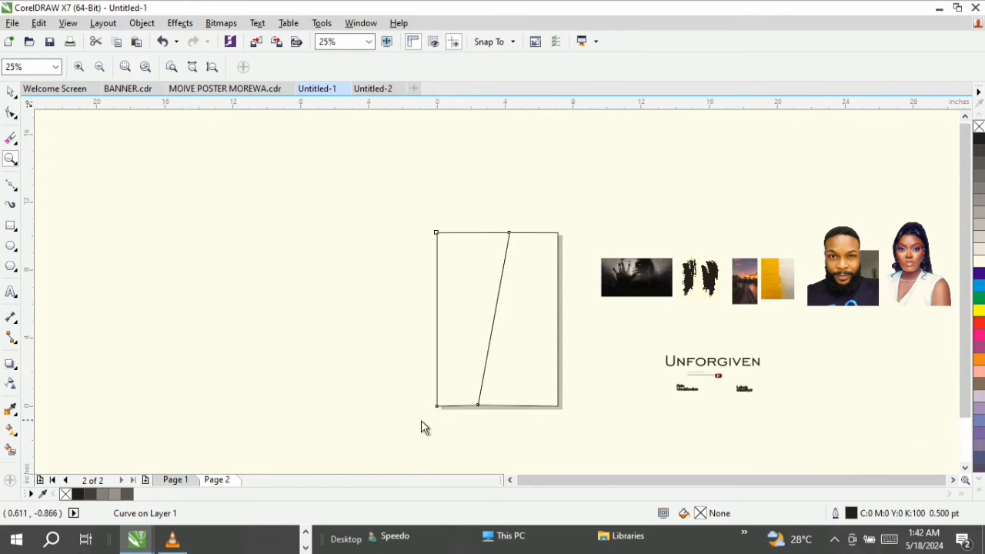
left_click_drag(415, 374, 562, 414)
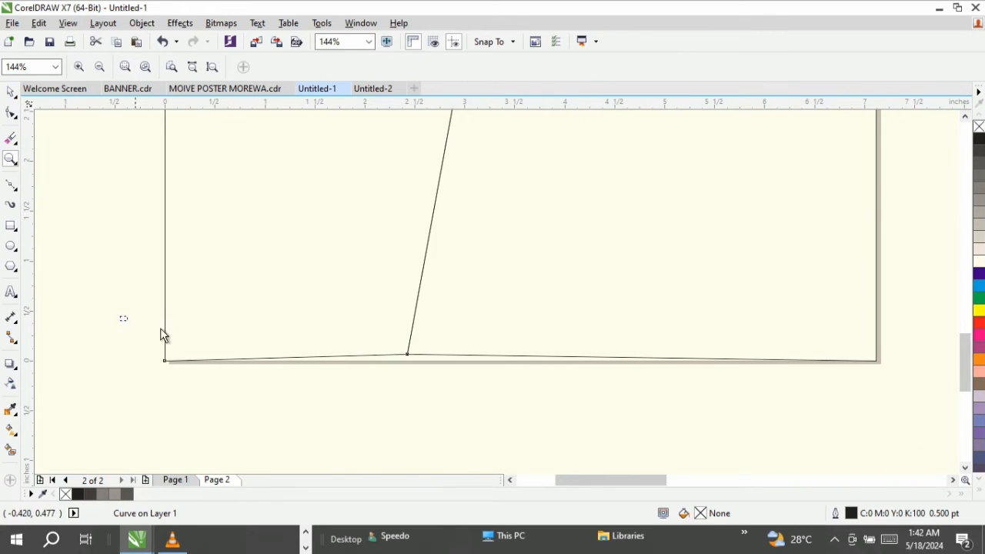
left_click_drag(161, 329, 580, 371)
key("space")
key("F10")
left_click_drag(606, 307, 604, 323)
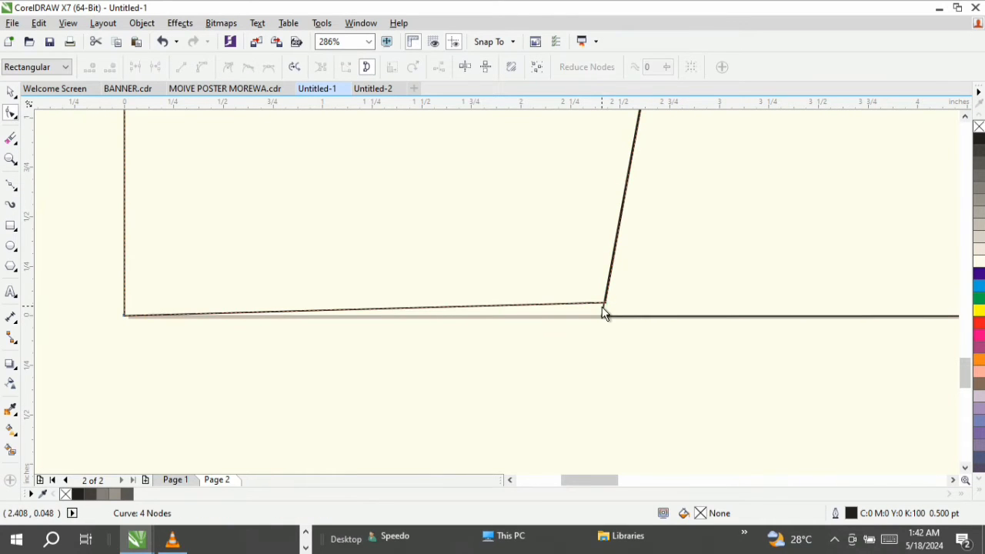
left_click_drag(603, 303, 601, 316)
key("z")
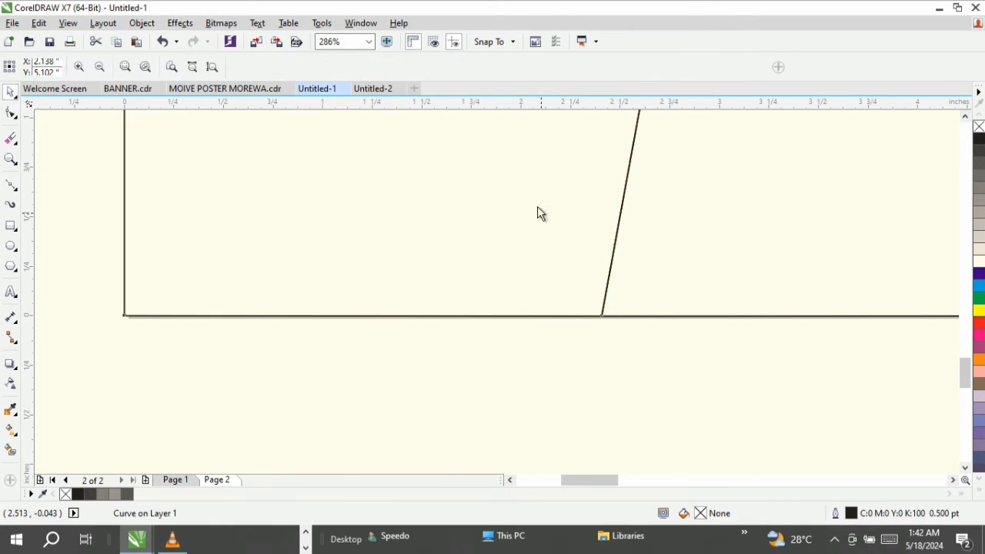
left_click(212, 67)
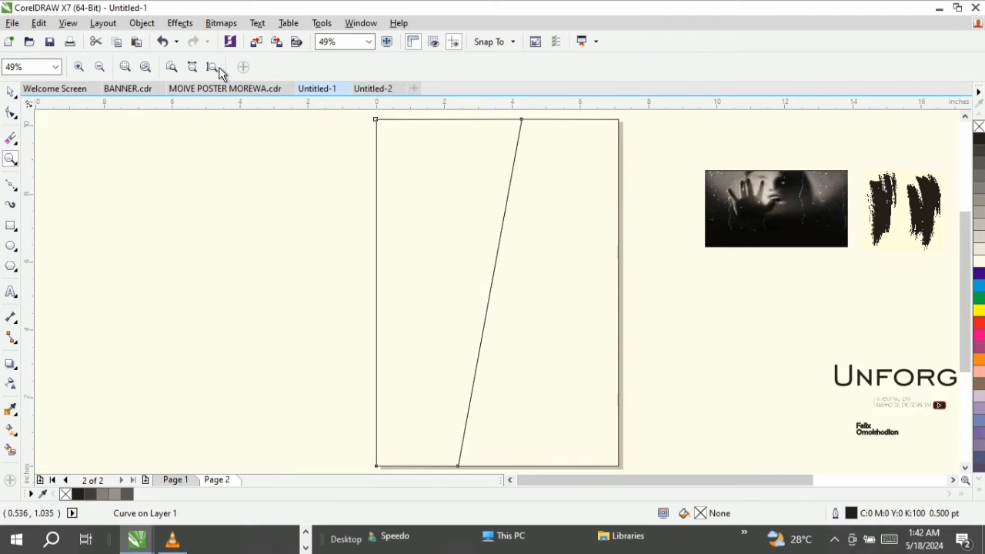
left_click(11, 92)
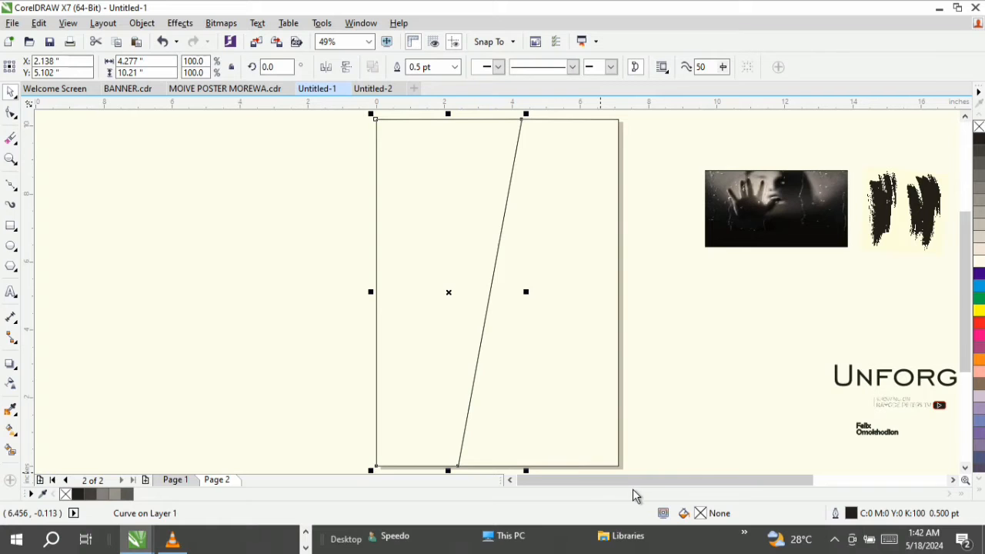
PowerClip the yellow and white paint texture inside the right slanted panel.
left_click_drag(633, 483, 675, 485)
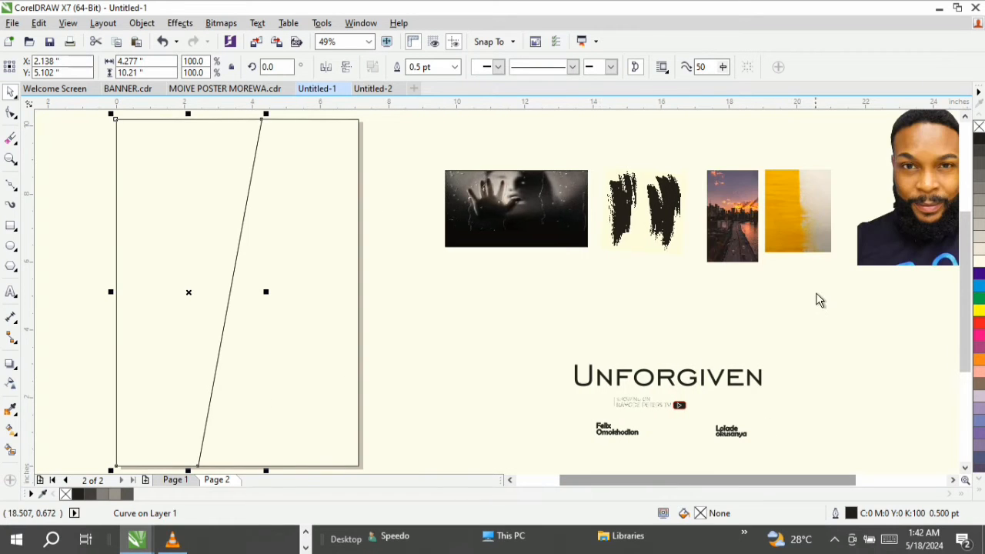
left_click(806, 234)
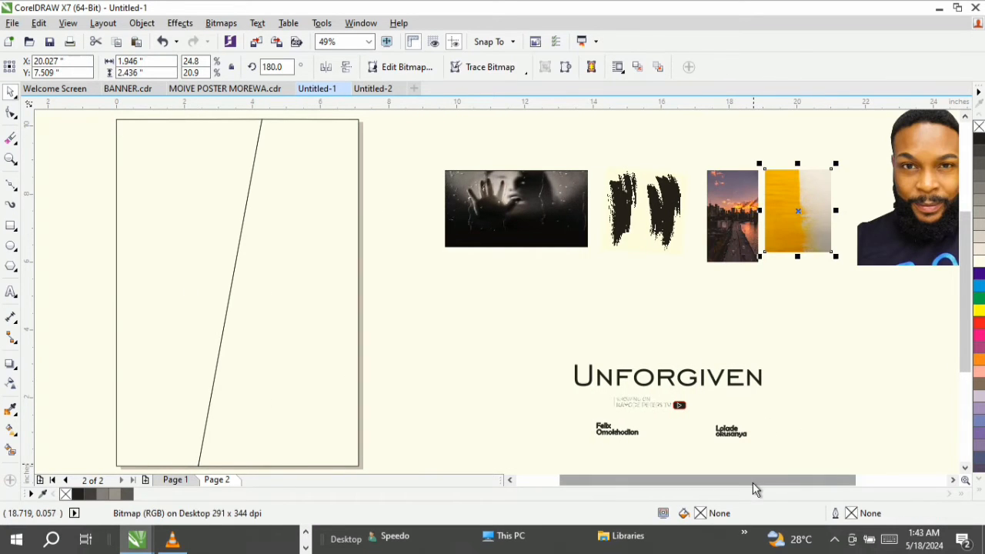
left_click_drag(752, 482, 739, 483)
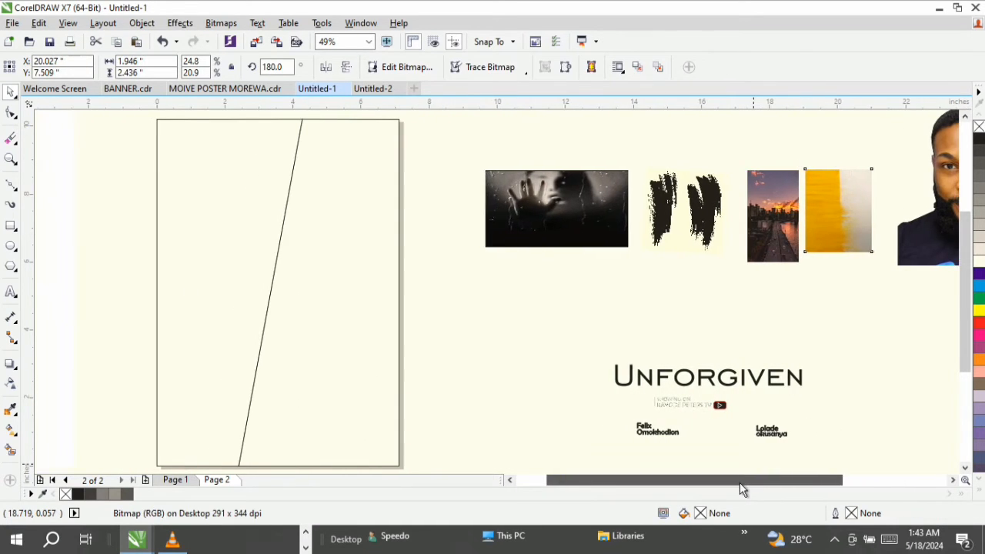
left_click(837, 207)
left_click_drag(823, 224, 350, 240)
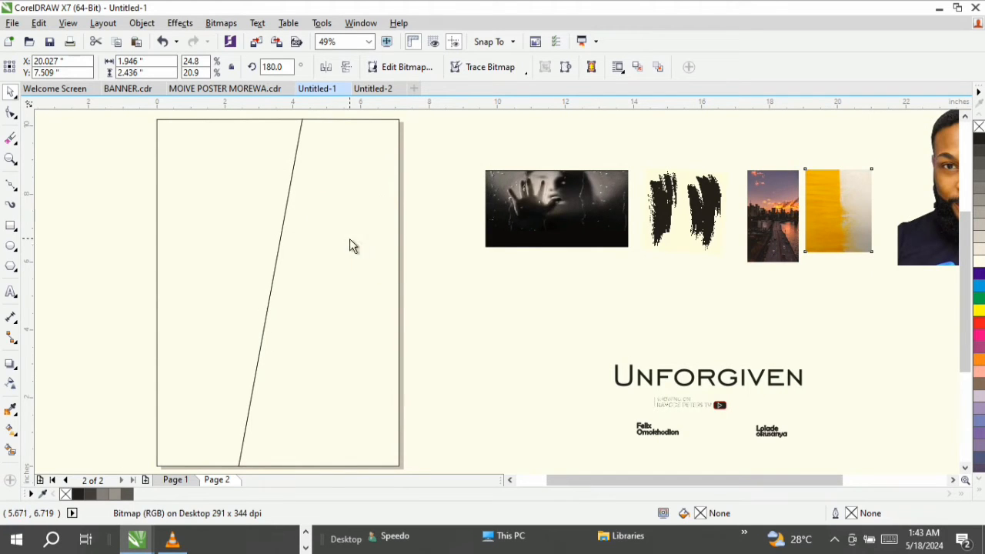
left_click(399, 284)
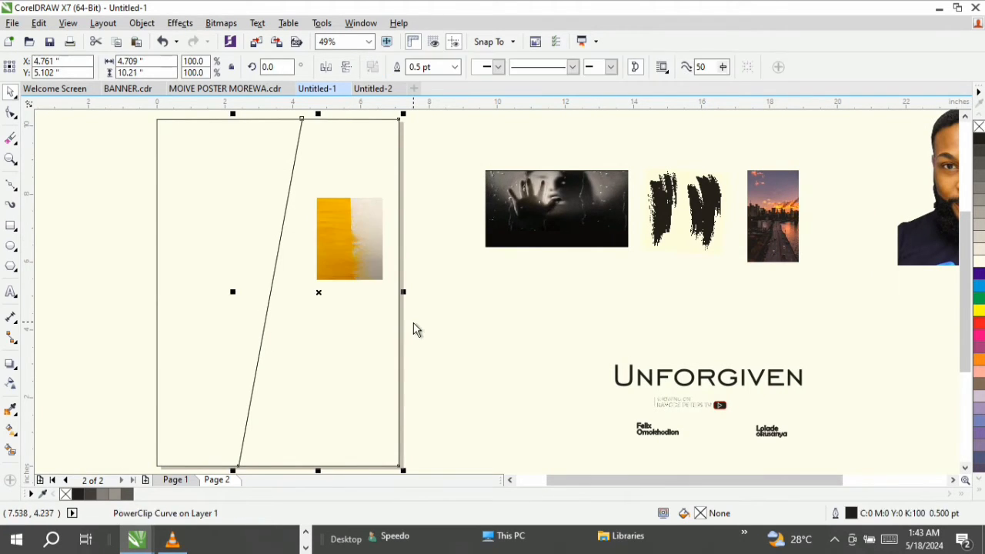
PowerClip the sunset city photo inside the left slanted panel.
left_click(794, 221)
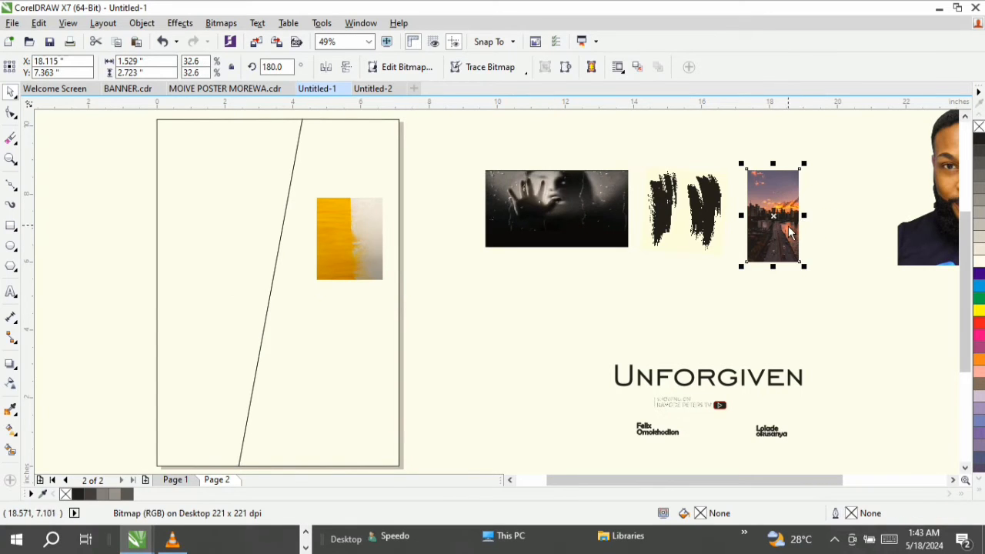
left_click_drag(794, 220, 238, 241)
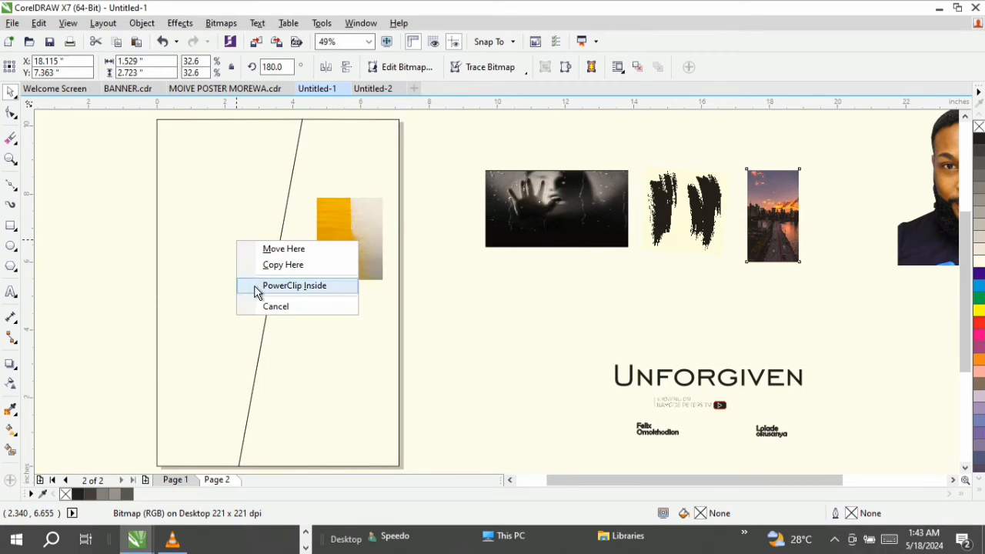
left_click(256, 293)
Open the right panel's PowerClip contents and enlarge the paint texture to about 7.5 by 9.4 inches over the panel.
left_click(331, 262)
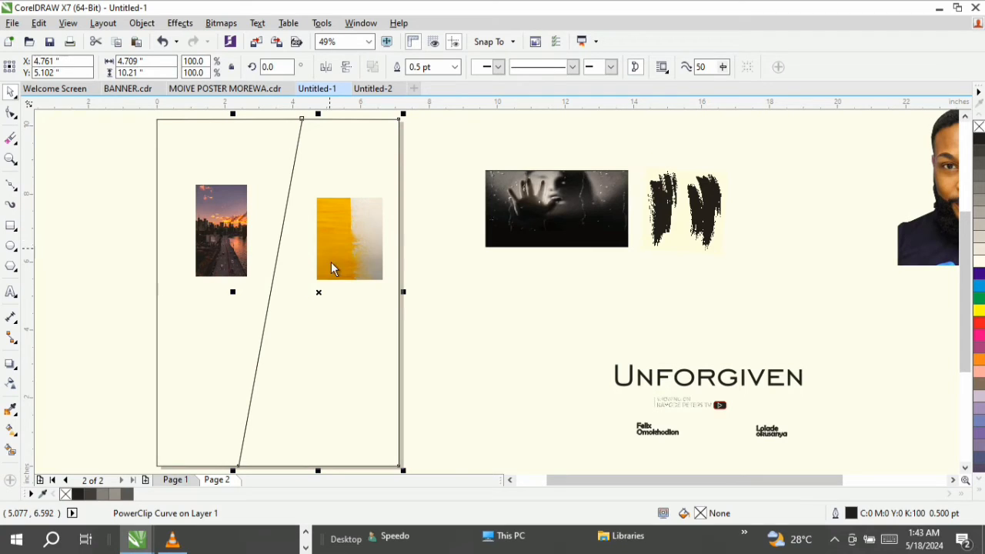
left_click(342, 275)
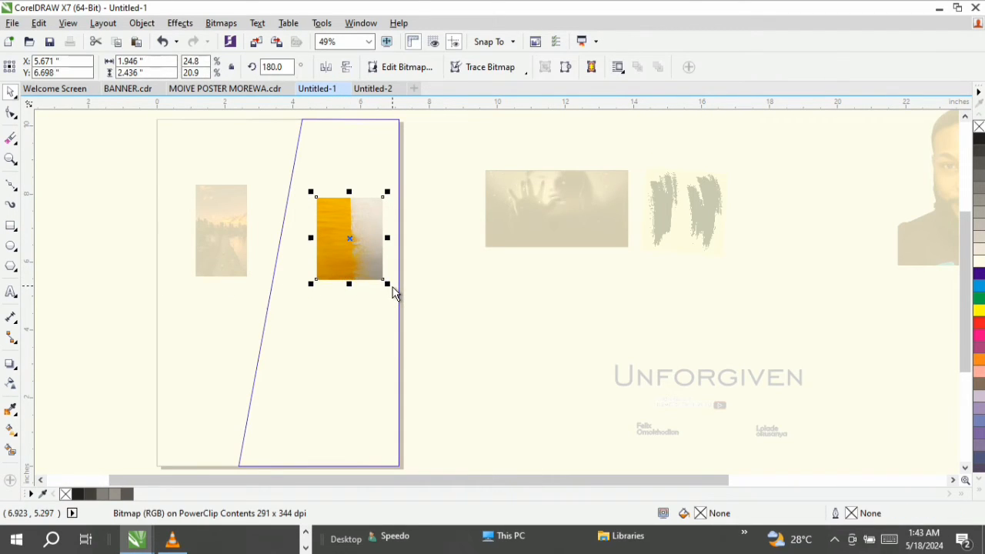
left_click_drag(387, 286, 479, 403)
left_click_drag(385, 306, 351, 355)
left_click(420, 183)
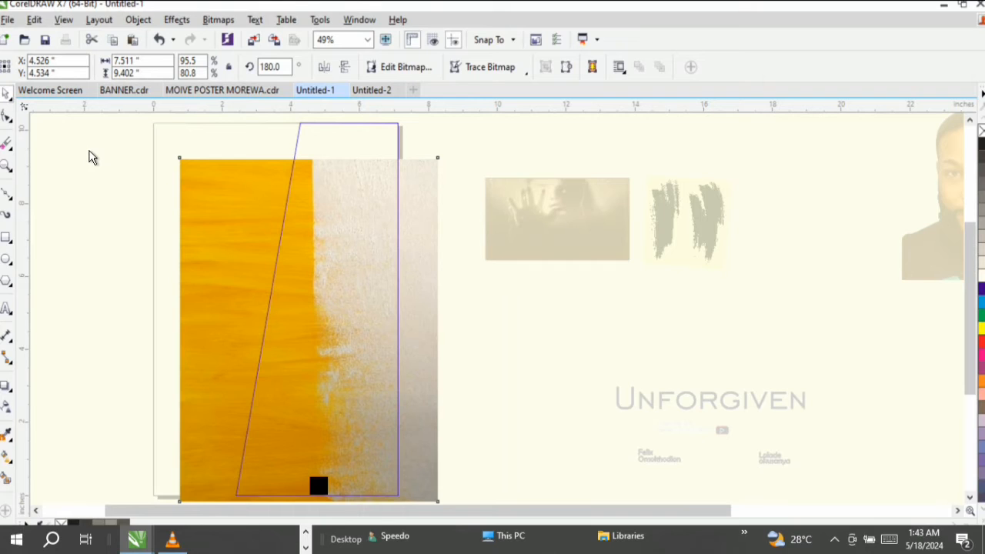
key("ctrl+j")
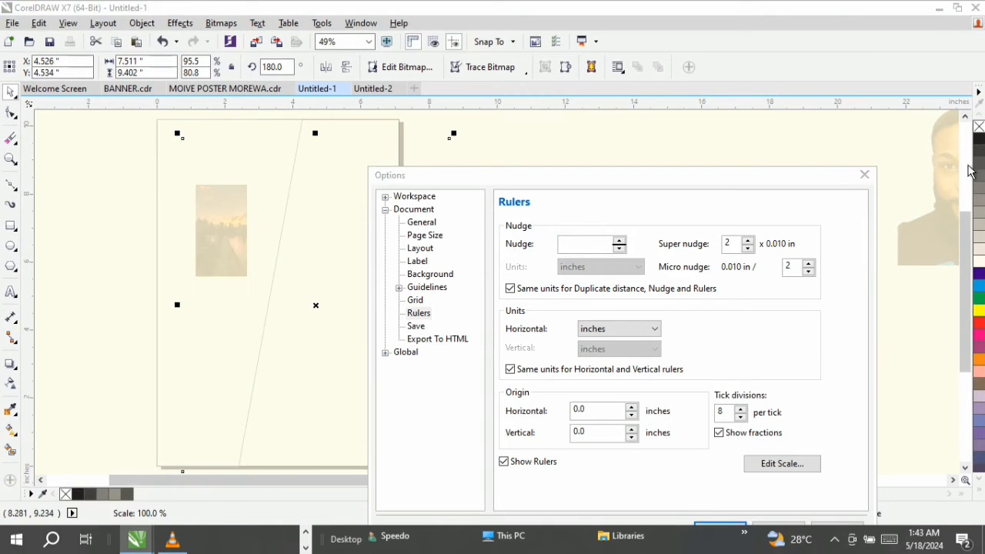
left_click(863, 176)
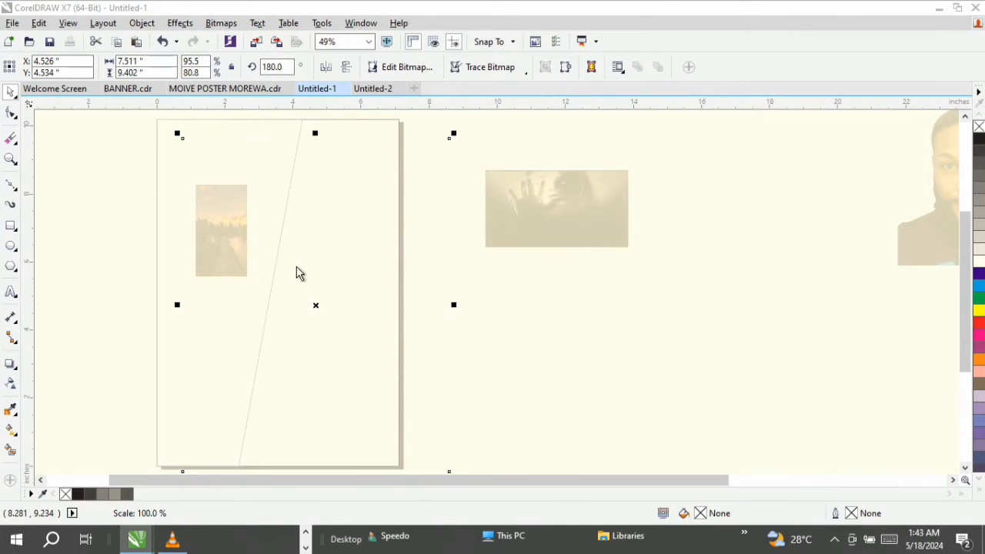
left_click(9, 113)
left_click(11, 91)
Move the paint texture up, enlarge it to about 8.08 by 10.12 inches over the right panel, and finish editing the PowerClip.
left_click(311, 203)
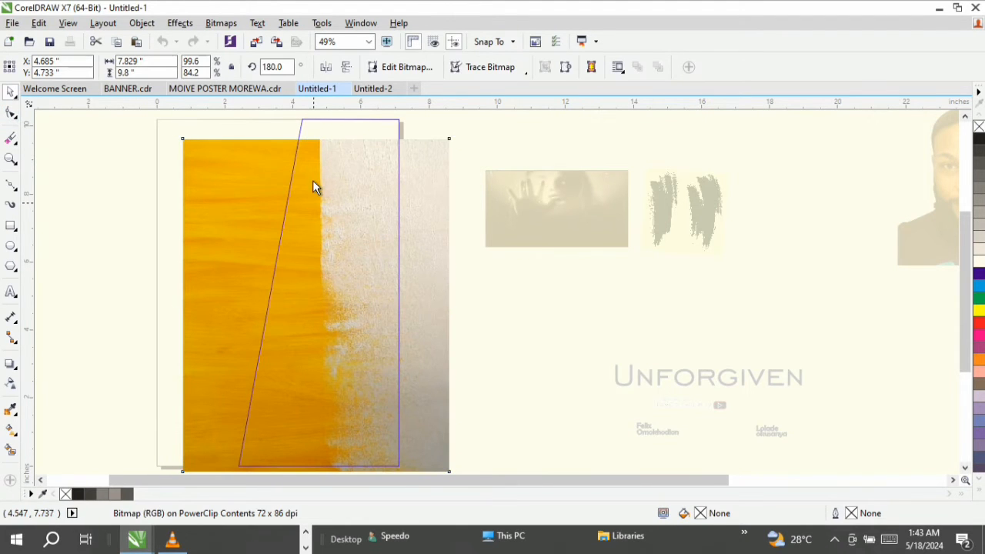
left_click_drag(338, 161, 337, 167)
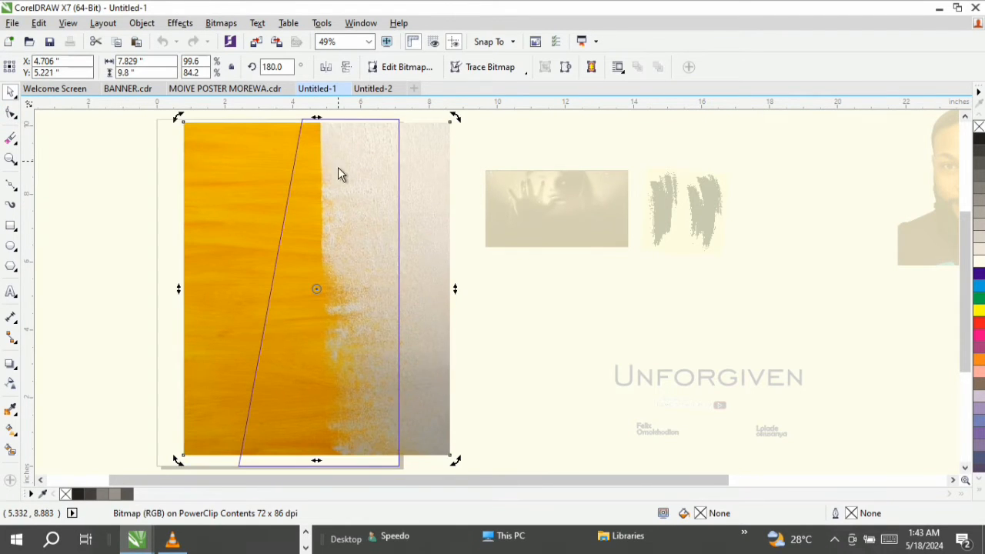
left_click(425, 433)
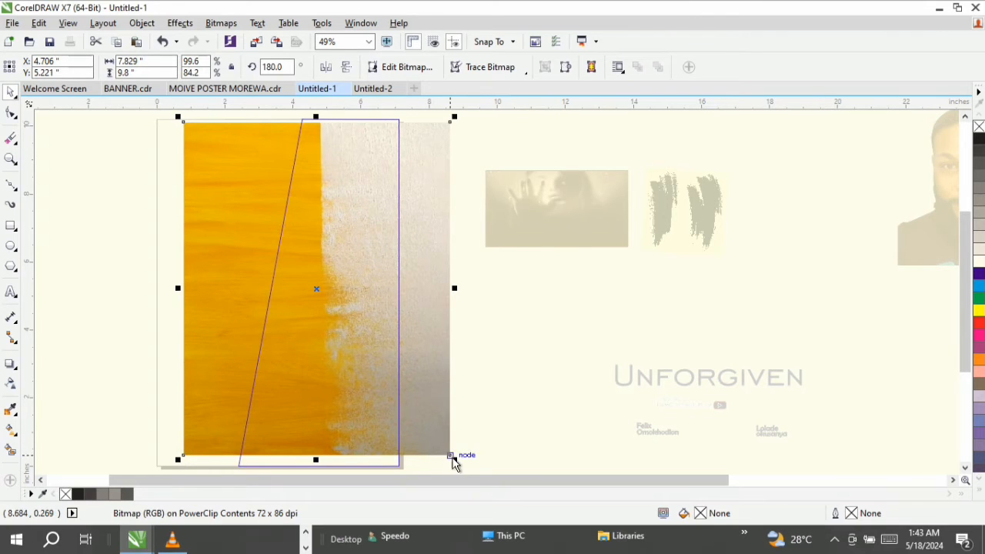
mouse_move(454, 460)
left_mouse_down()
mouse_move(464, 474)
mouse_move(454, 471)
left_mouse_up()
left_click(520, 338, "ctrl")
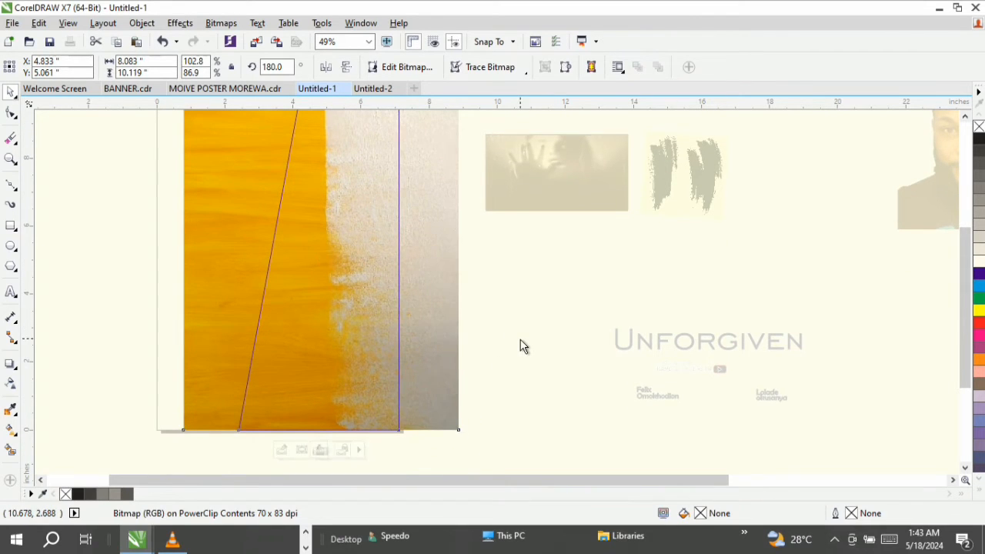
key("z")
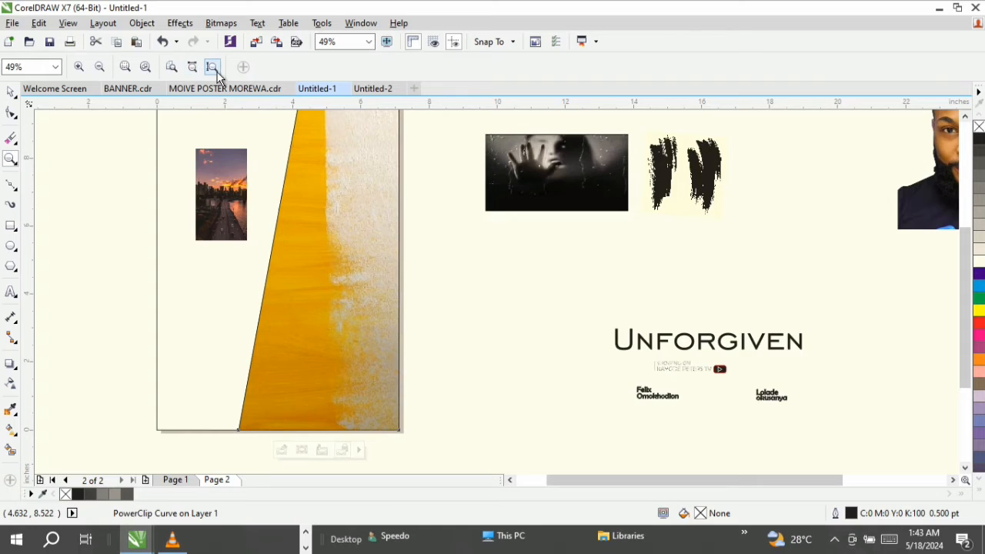
left_click(214, 69)
key("space")
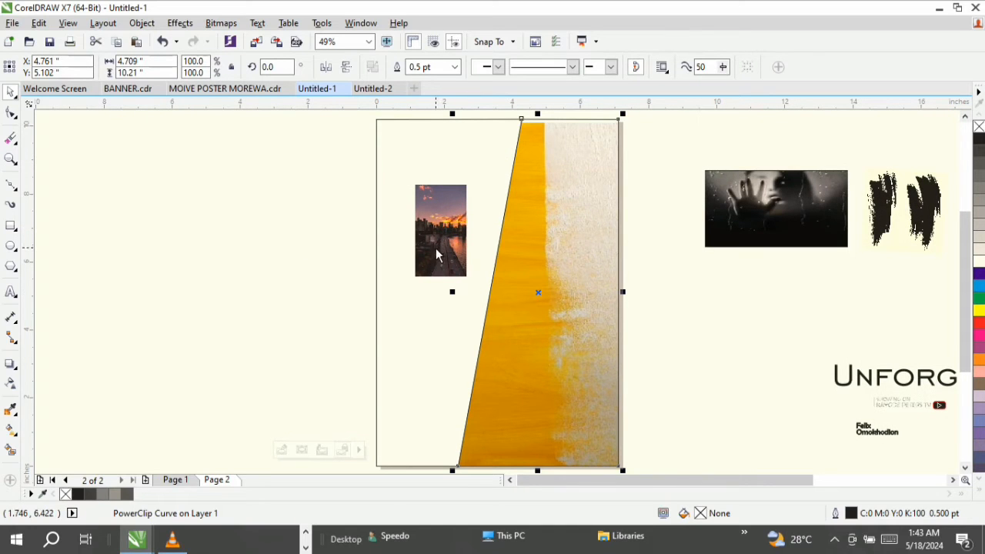
Open the left panel's PowerClip contents, enlarge the sunset city photo to about 6.6 by 11.75 inches over the panel, and finish editing.
left_click(434, 236, "ctrl")
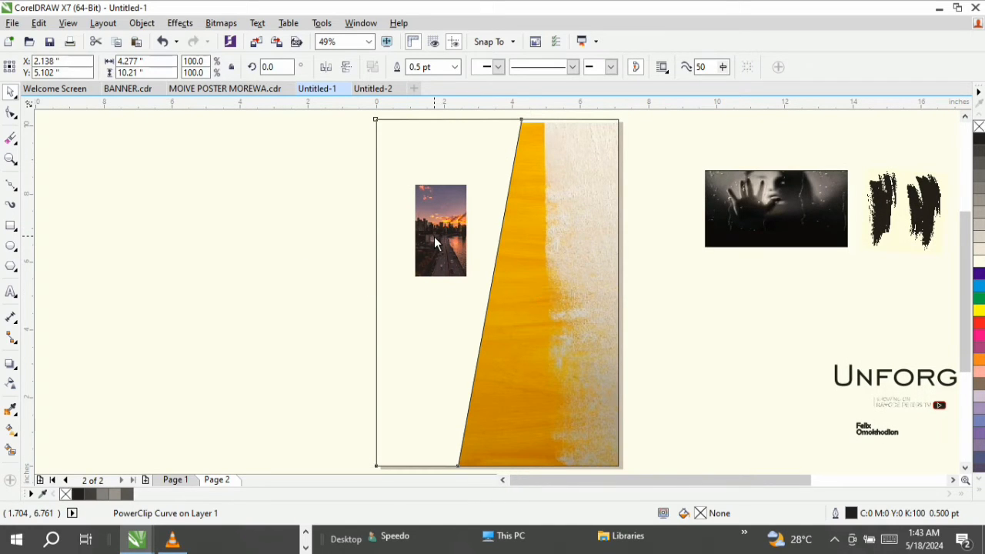
left_click(434, 239)
left_click_drag(471, 281, 552, 429)
left_click_drag(433, 291, 429, 335)
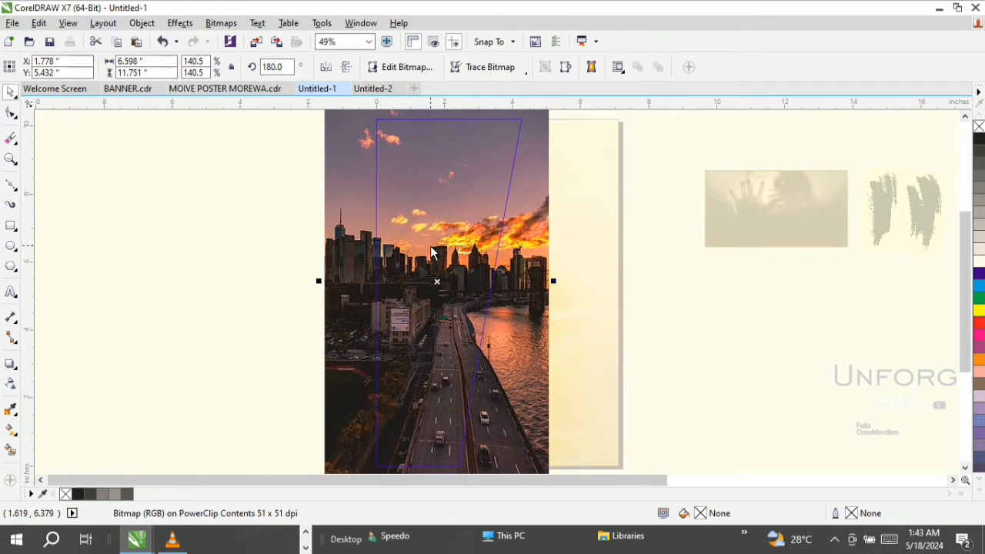
left_click(200, 289, "ctrl")
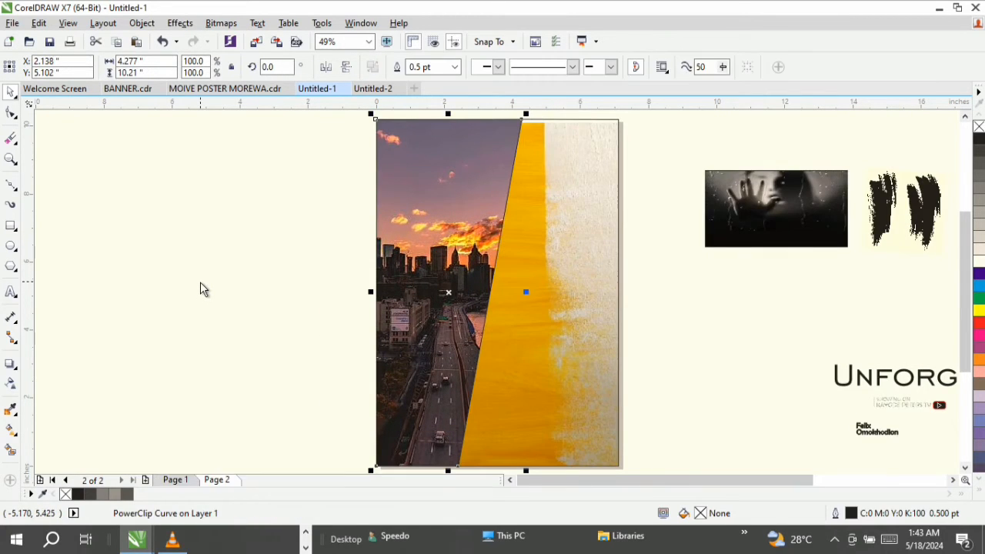
Edit the right panel's PowerClip contents, enlarging the paint texture to about 8.43 by 10.56 inches to cover the panel, and finish editing.
left_click(572, 187)
left_click(572, 185, "ctrl")
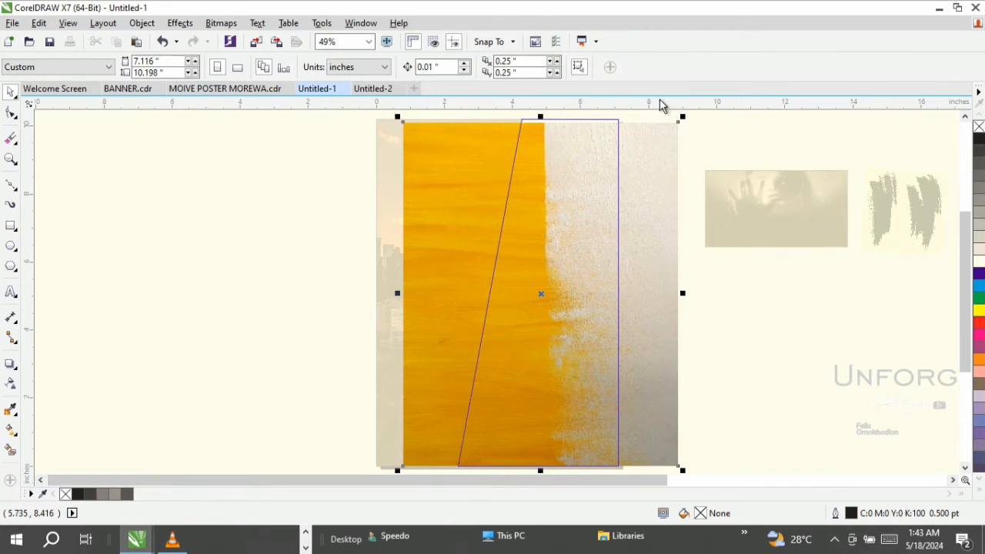
left_click(683, 120)
left_click(638, 165)
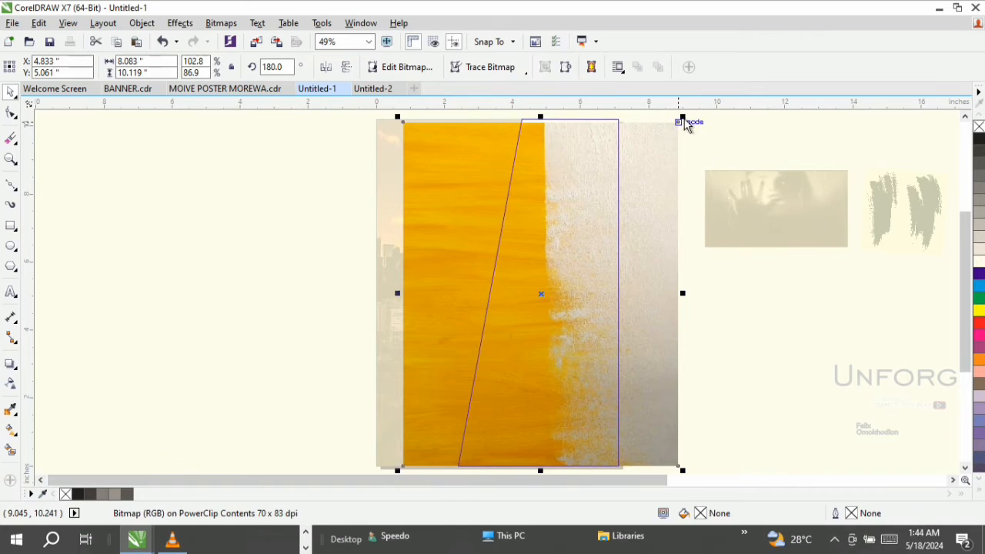
left_click_drag(683, 117, 677, 127)
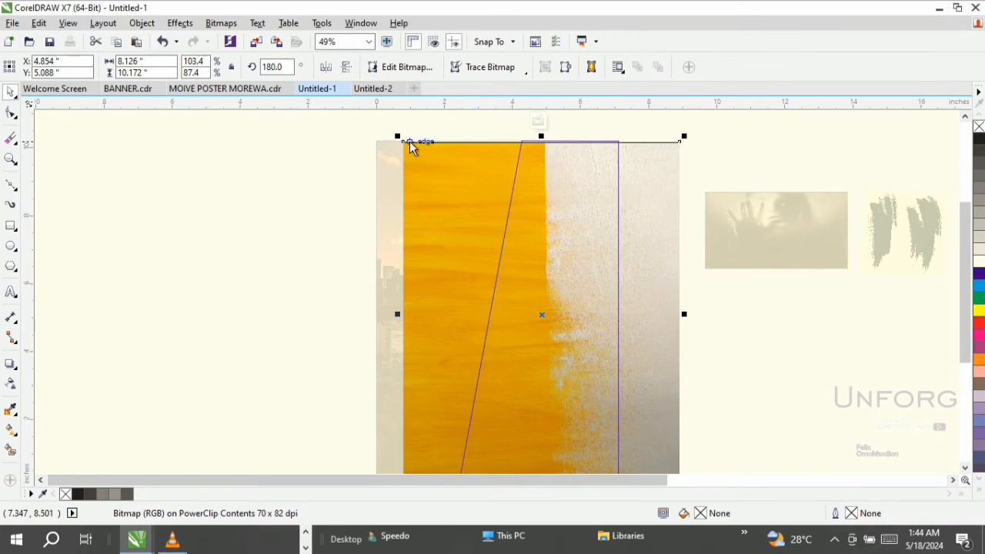
left_click_drag(396, 139, 386, 127)
left_click(224, 204, "ctrl")
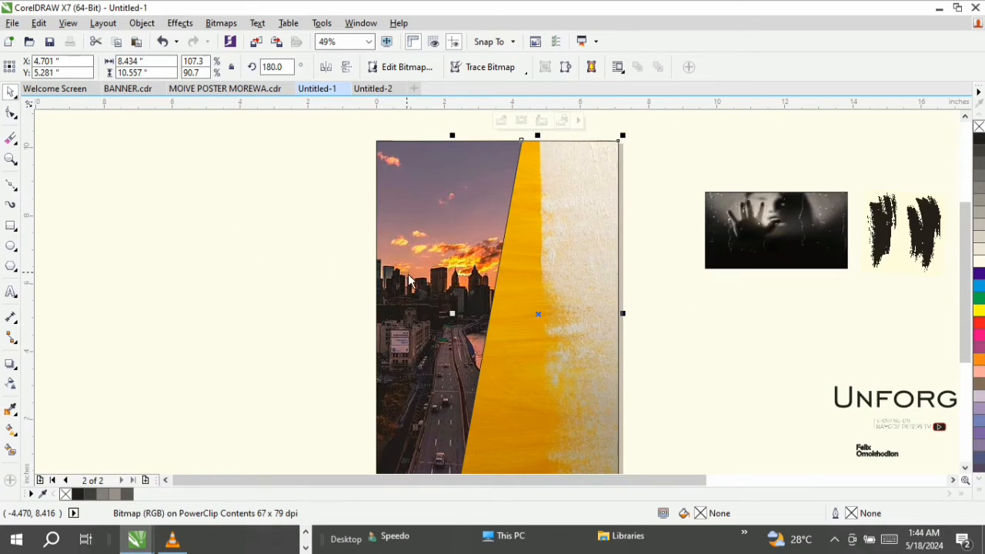
PowerClip the bearded man's photo inside the left slanted panel over the sunset city photo.
key("z")
left_click(212, 69)
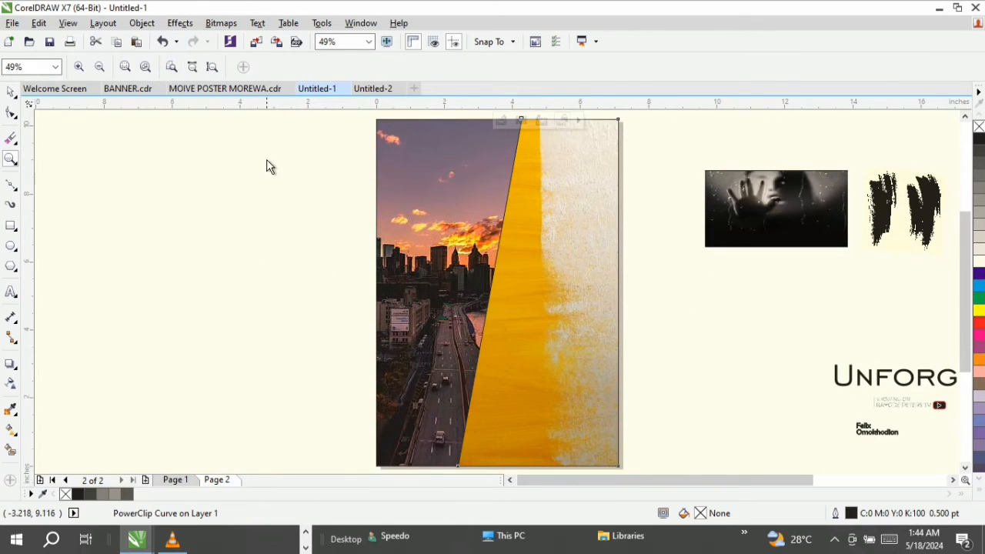
key("space")
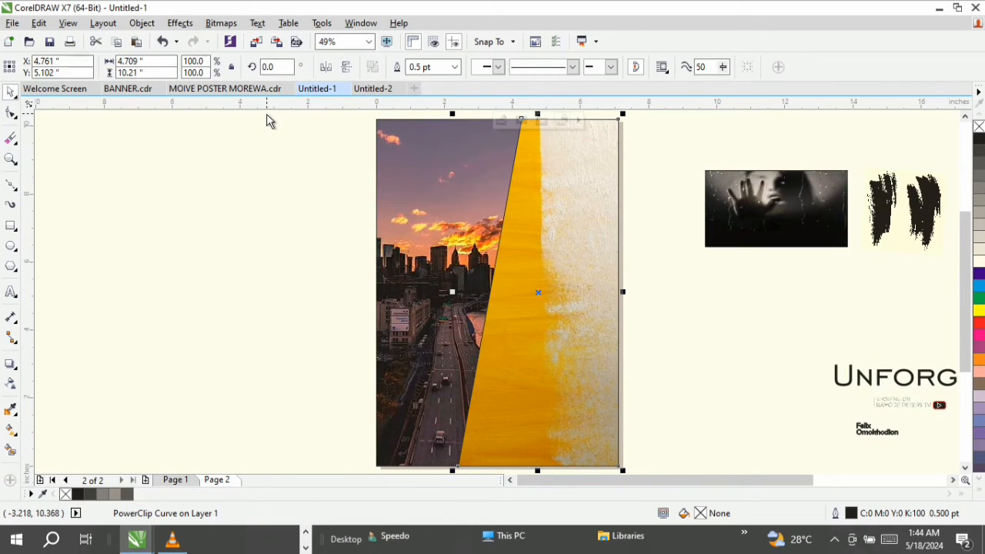
left_click_drag(654, 479, 719, 488)
left_click_drag(806, 259, 159, 294)
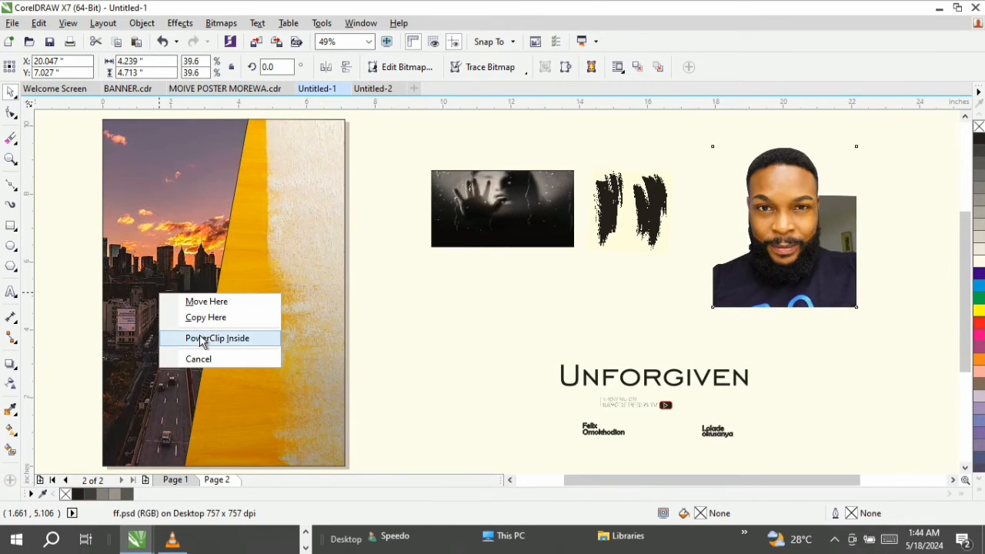
left_click(201, 341)
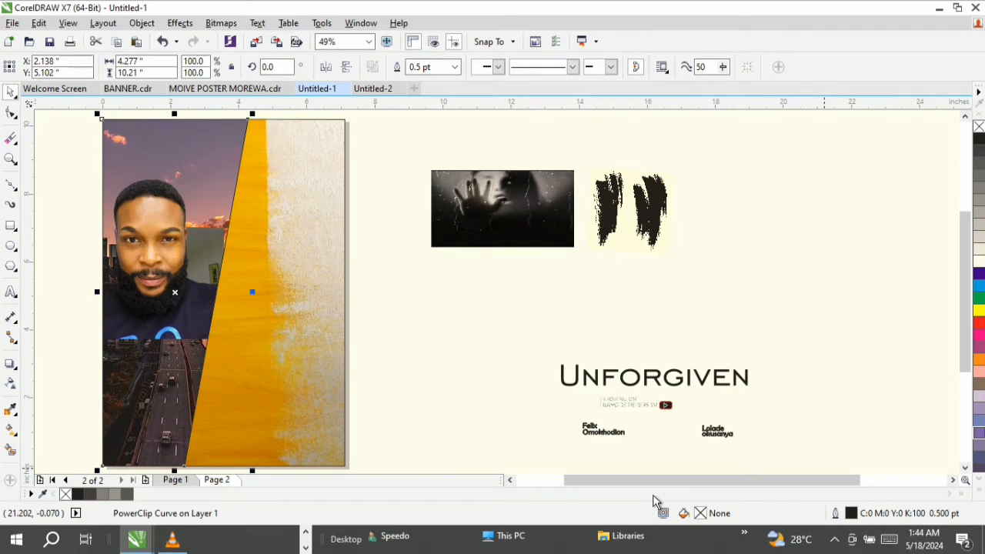
Bring the cut-out photo of the woman in white next to the poster and PowerClip it inside the right slanted panel.
left_click_drag(665, 480, 743, 488)
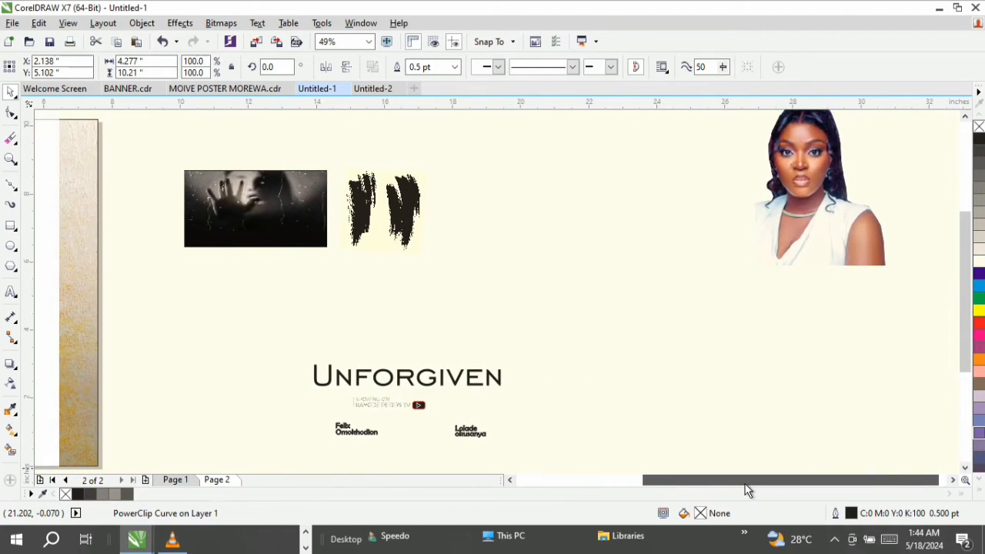
left_click_drag(762, 246, 521, 387)
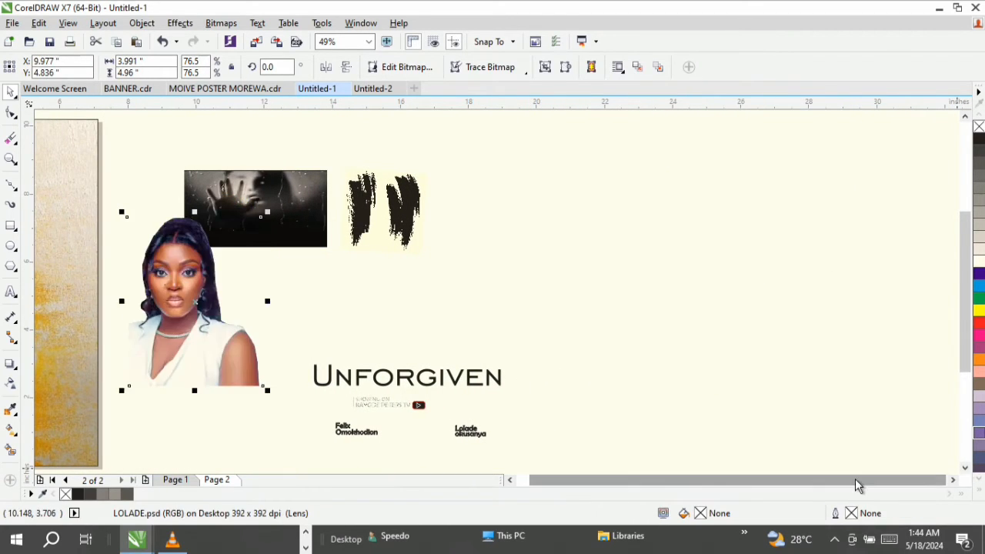
left_click_drag(855, 479, 796, 480)
left_click_drag(558, 330, 436, 336)
left_click(480, 380)
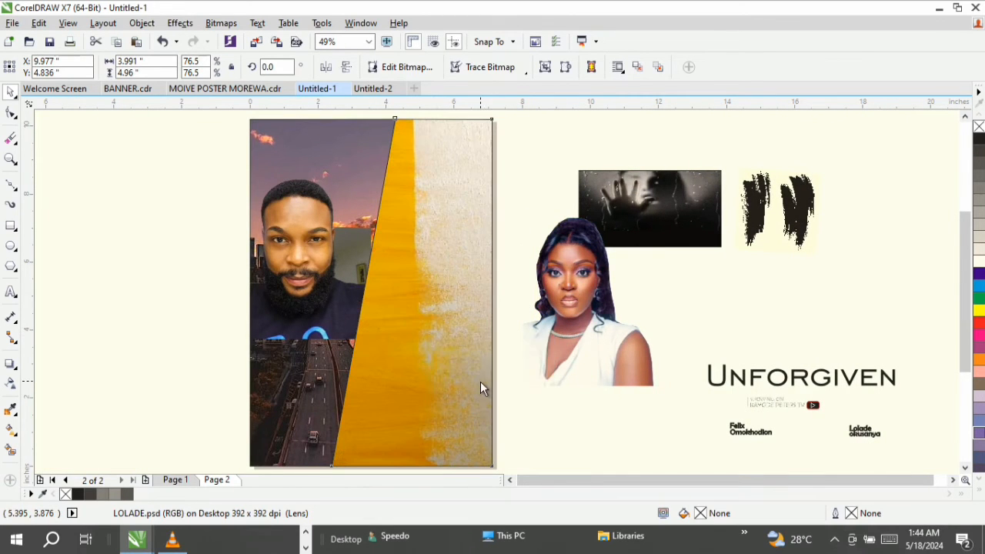
Open the right panel's PowerClip contents and enlarge the woman's photo to about 8.95 by 11.13 inches.
left_click(441, 332, "ctrl")
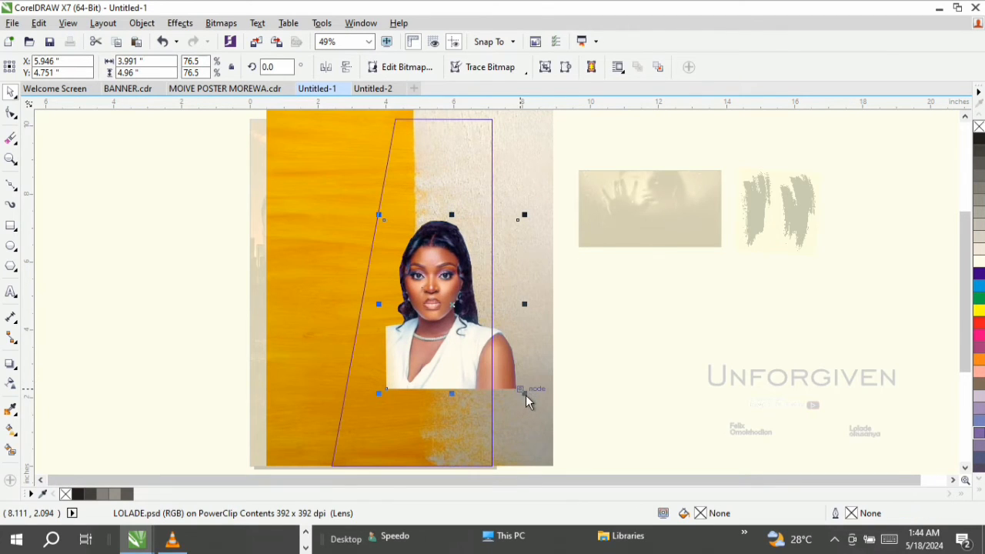
mouse_move(526, 395)
left_mouse_down()
mouse_move(620, 490)
mouse_move(533, 407)
left_mouse_up()
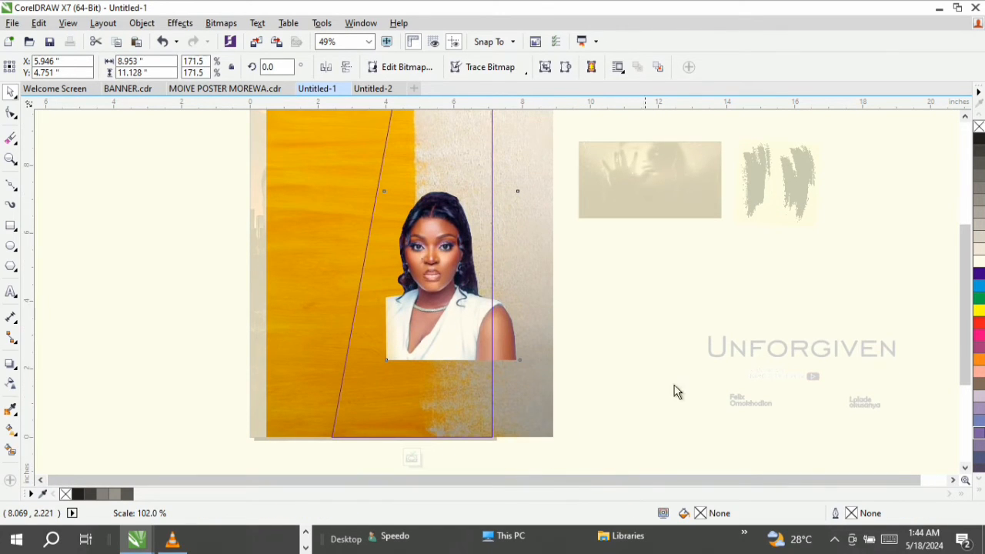
left_click_drag(673, 392, 862, 338)
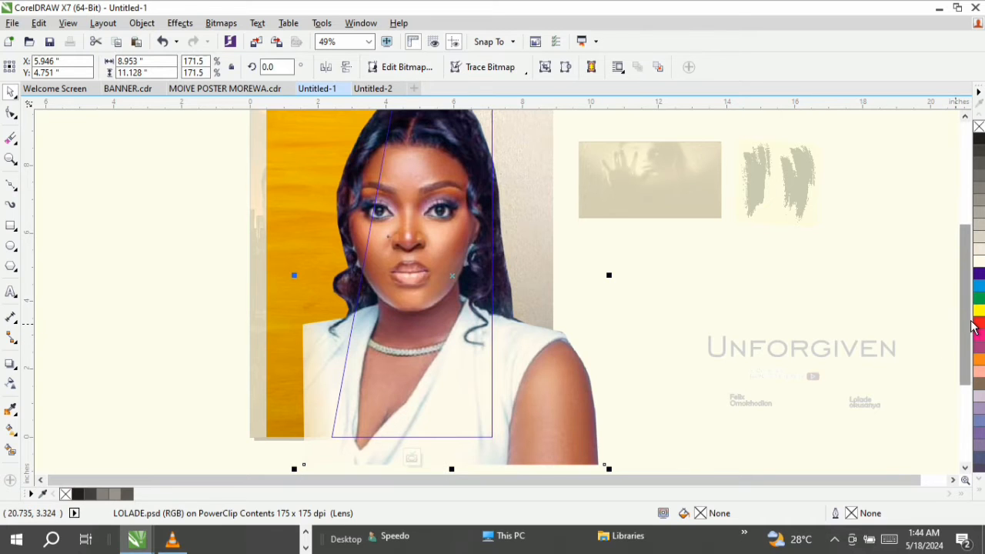
left_click_drag(968, 329, 967, 308)
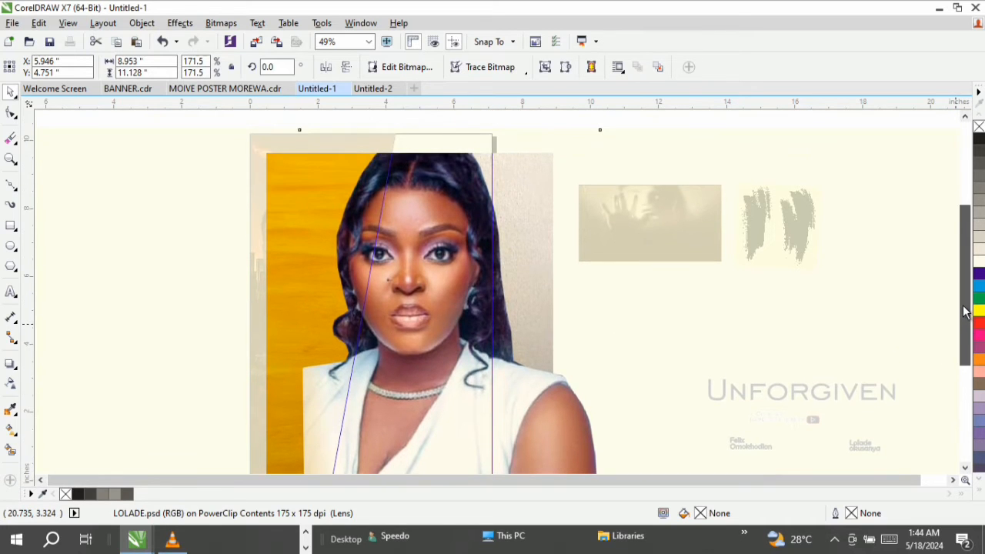
Shift the woman's photo left until the panel's slanted edge crosses her face beside the nose, and finish editing the PowerClip.
left_click_drag(414, 333, 402, 333)
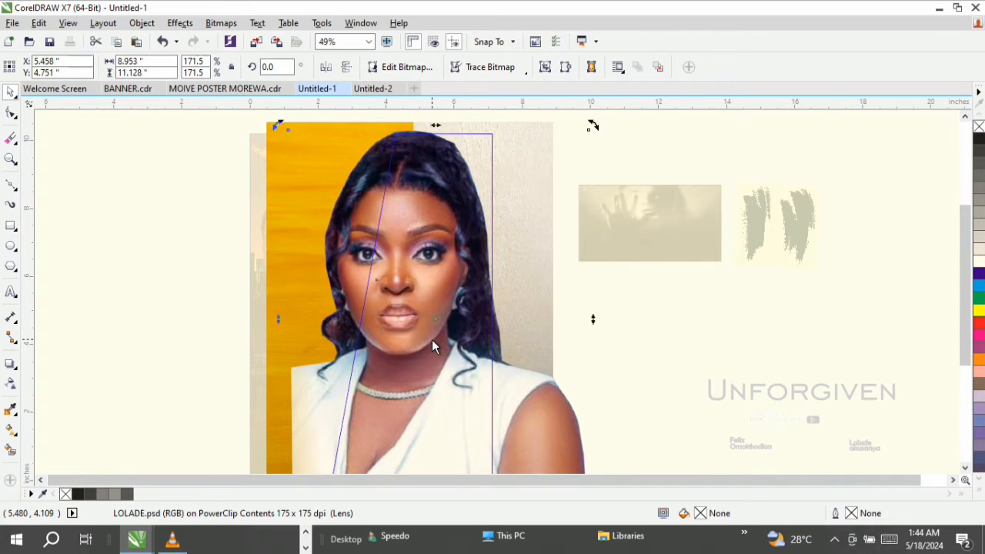
left_click_drag(431, 340, 429, 342)
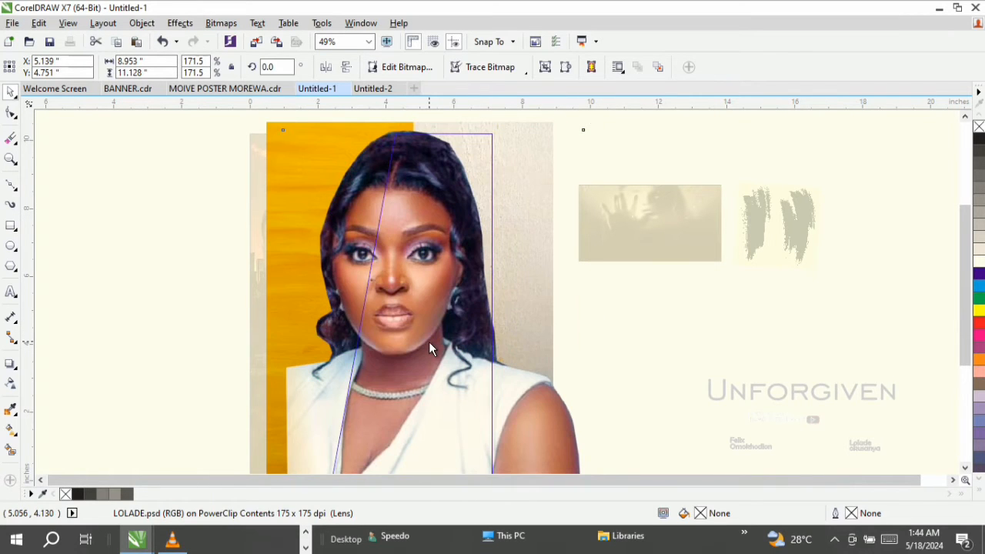
left_click(429, 342)
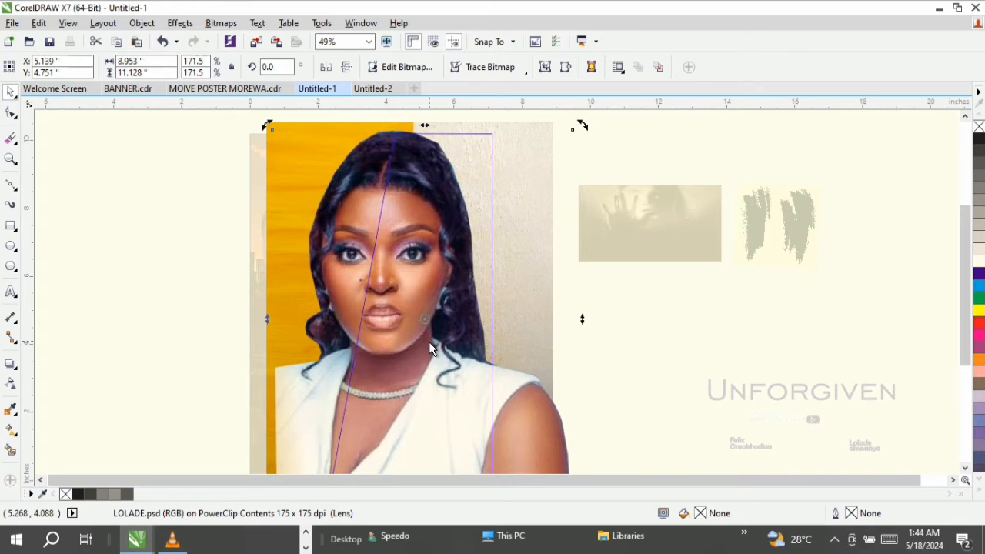
left_click(393, 298)
left_click_drag(394, 285, 401, 278)
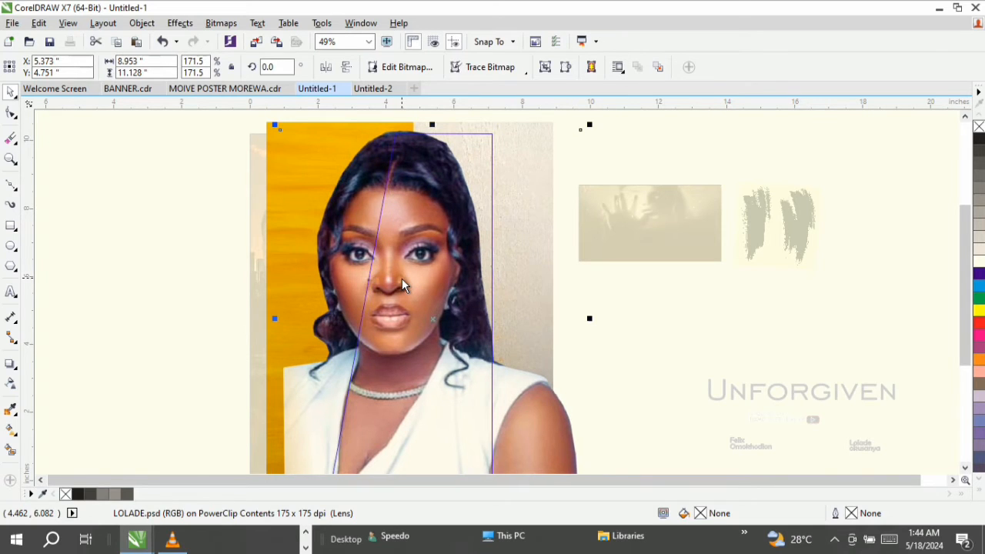
left_click(256, 43)
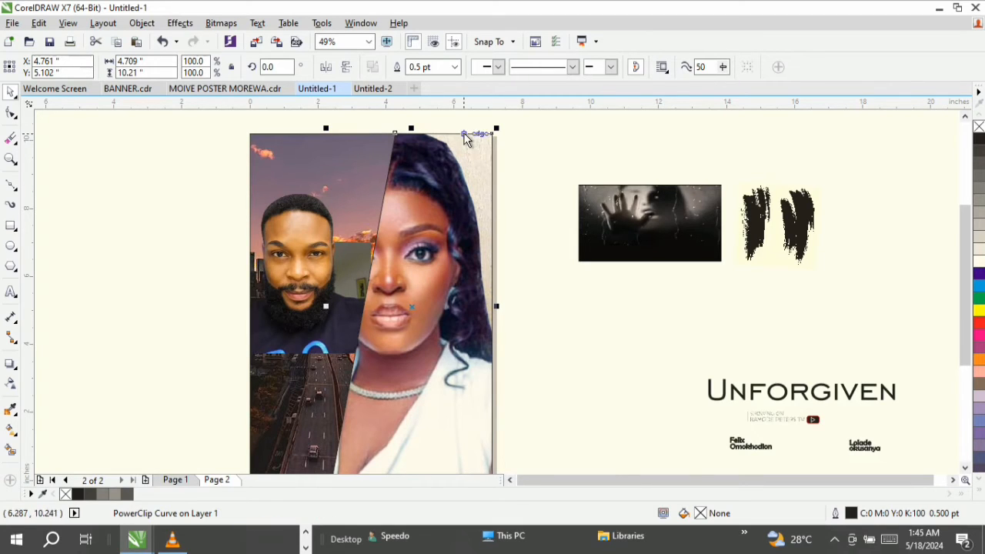
Reopen the right panel's PowerClip contents, move the woman's photo slightly further left, and finish editing.
left_click(393, 253, "ctrl")
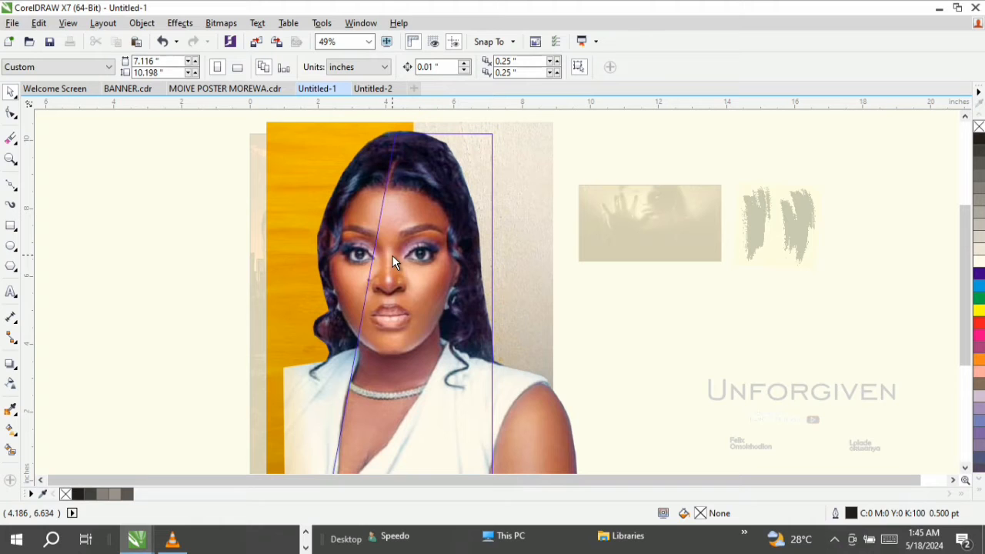
left_click(400, 269)
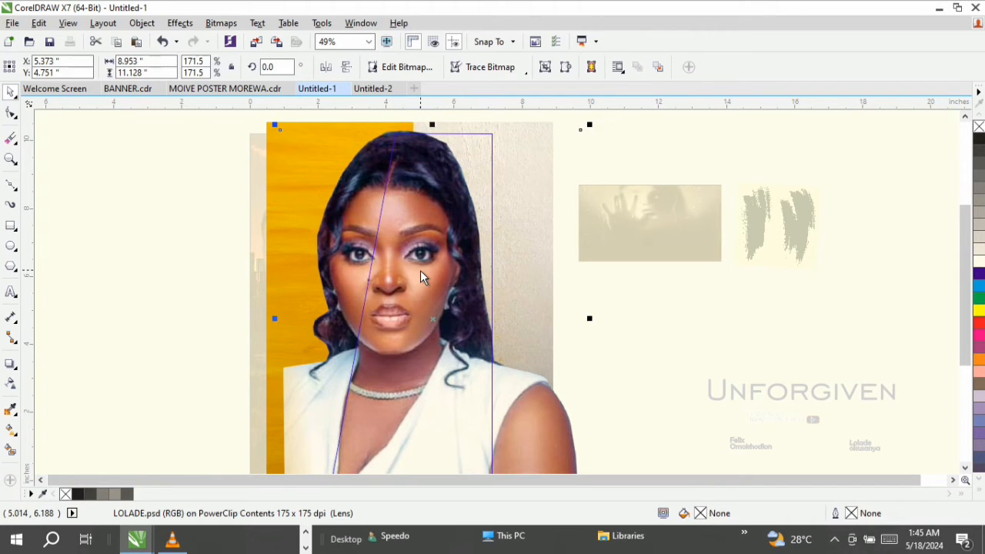
left_click_drag(421, 277, 415, 276)
left_click(109, 308, "ctrl")
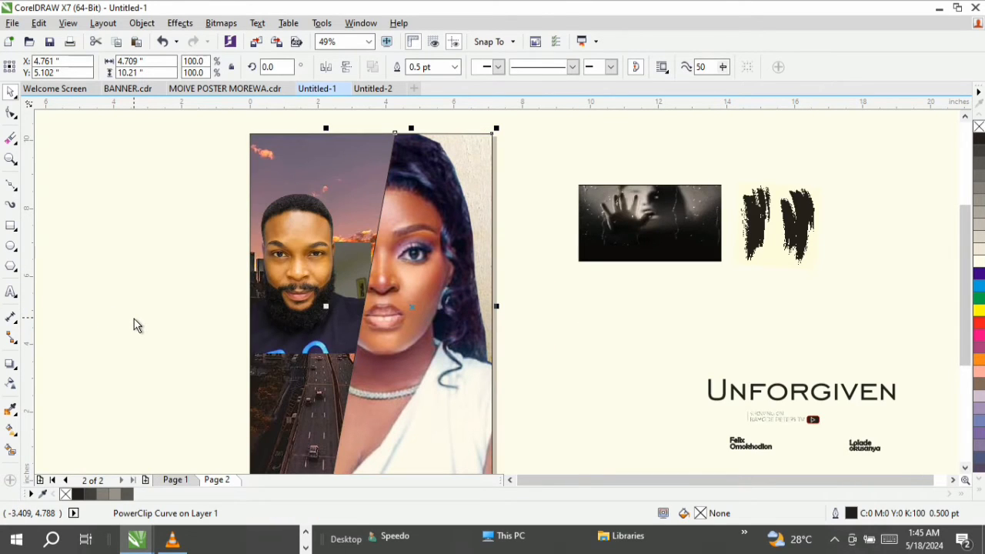
Open the left panel's PowerClip contents, enlarge the man's photo to about 7.91 by 8.8 inches, and position it over the panel.
left_click(288, 255)
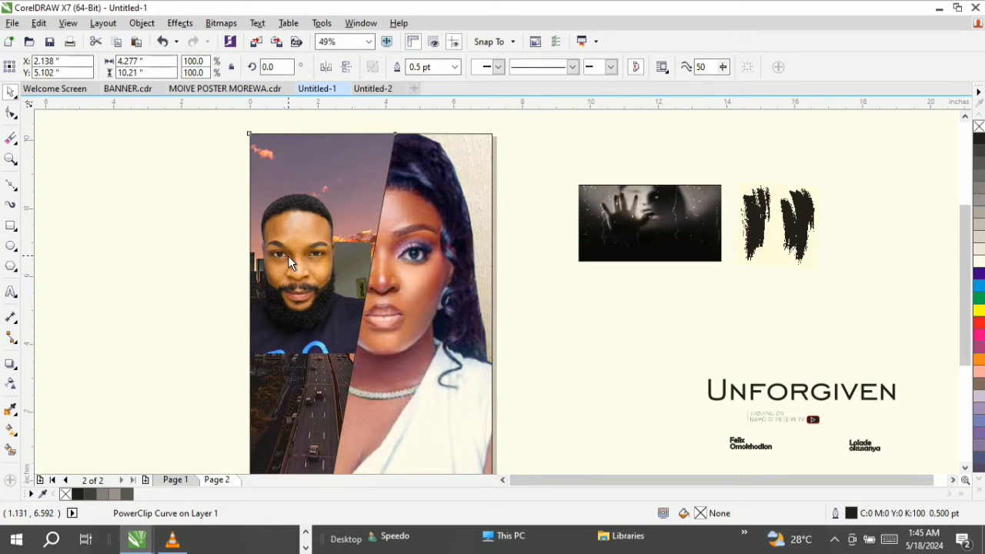
left_click(287, 260, "ctrl")
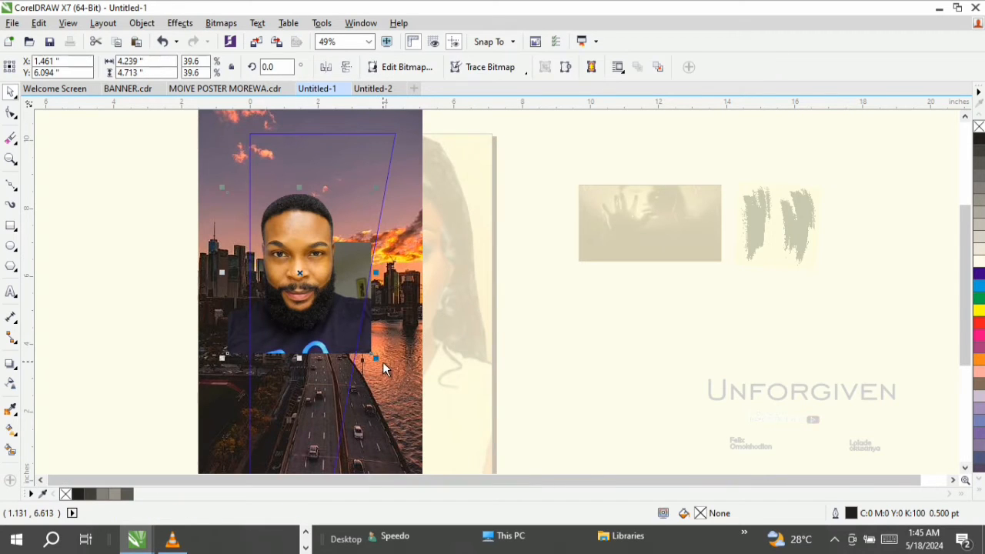
left_click_drag(377, 358, 390, 377)
left_click_drag(427, 415, 378, 416)
mouse_move(346, 332)
left_mouse_down()
mouse_move(326, 268)
mouse_move(335, 343)
mouse_move(338, 331)
left_mouse_up()
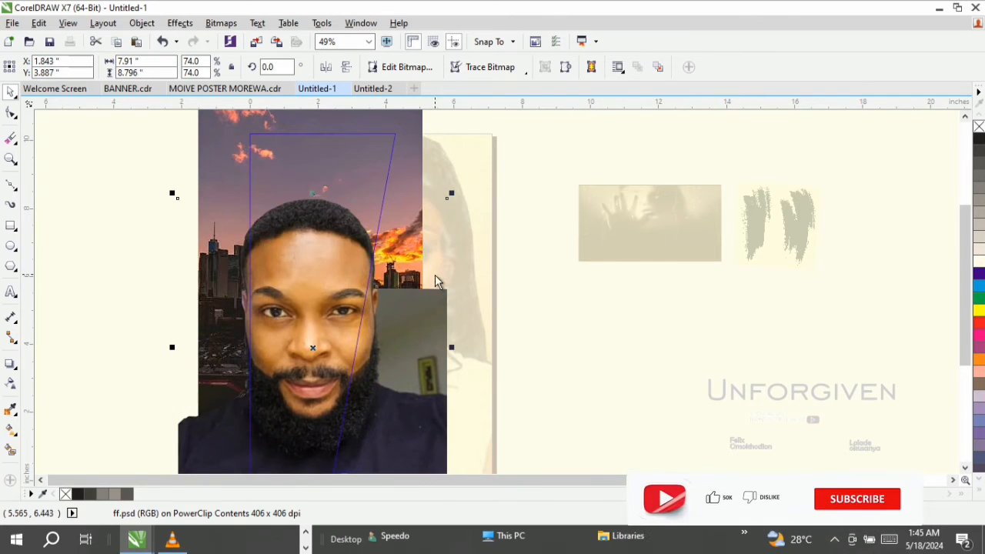
Enlarge the man's photo to about 9.95 by 11.06 inches and shift it right so the panel's slanted edge crosses his face.
left_click_drag(449, 197, 475, 168)
left_click_drag(488, 164, 544, 123)
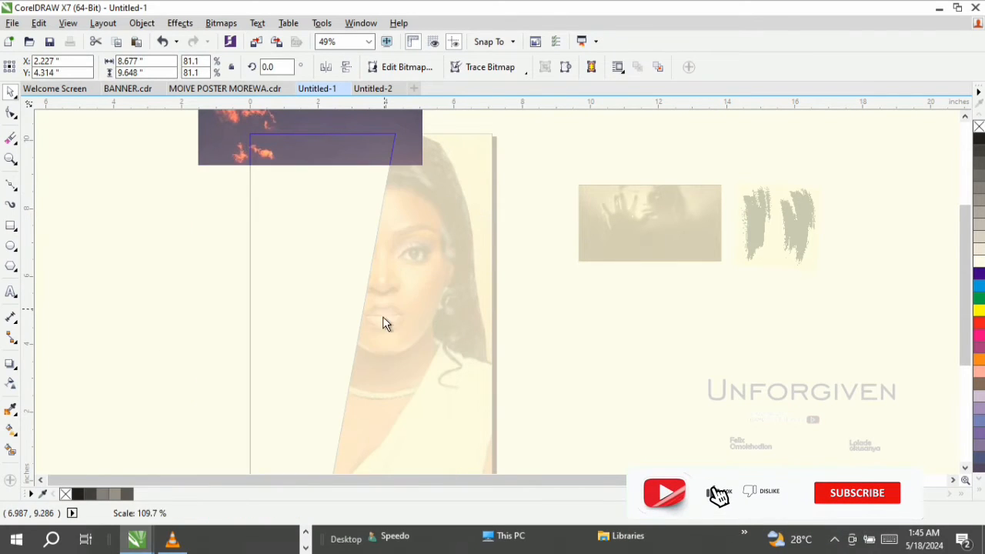
left_click(323, 275)
key("z")
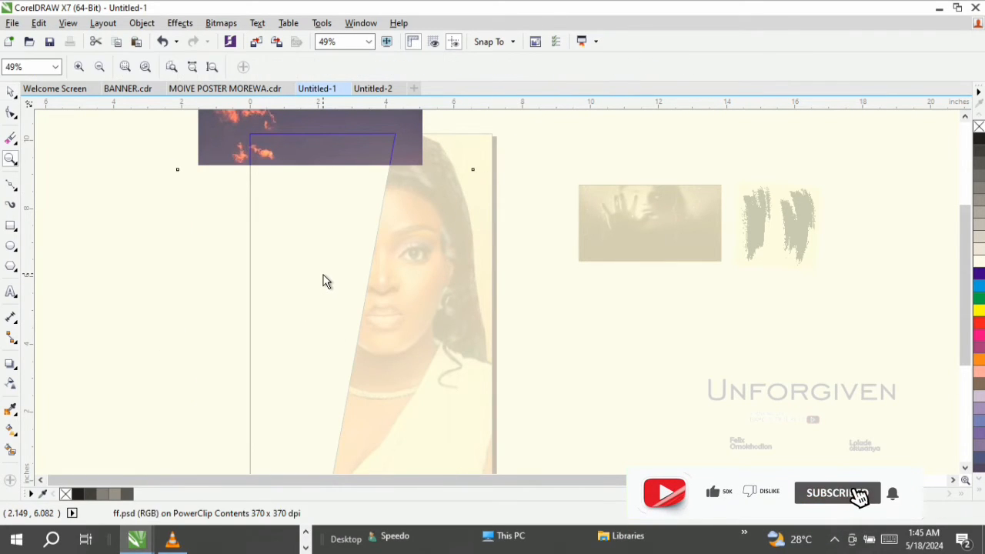
key("F3")
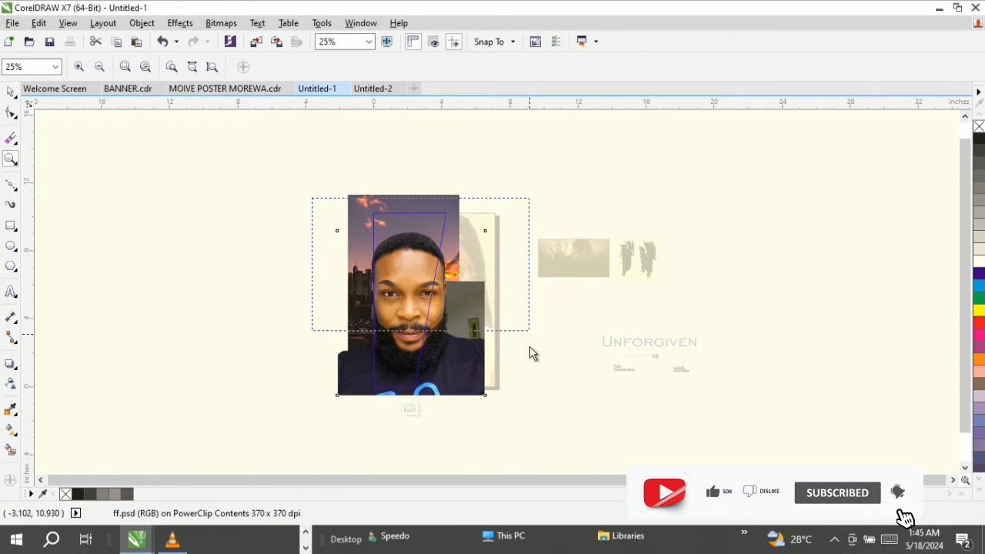
key("shift+F2")
key("space")
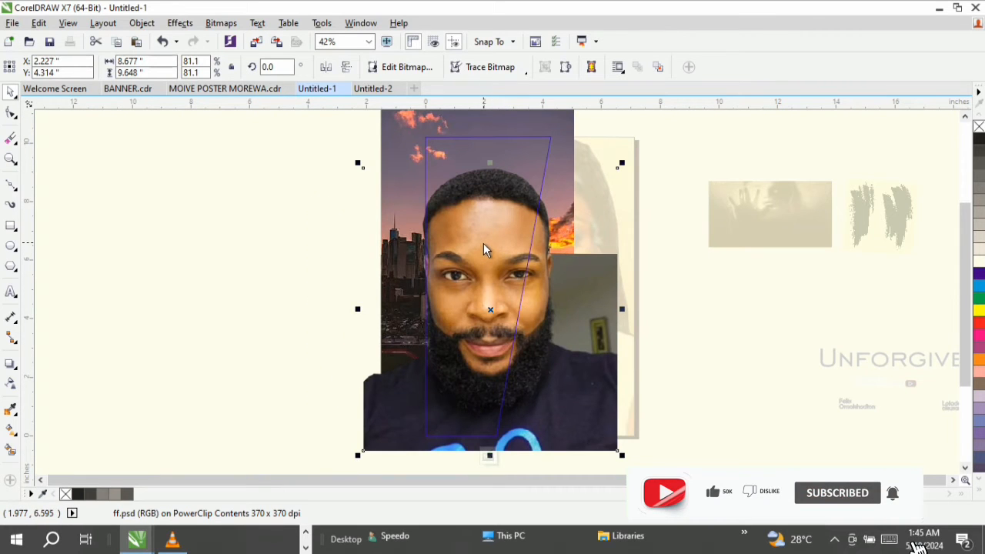
left_click(490, 216)
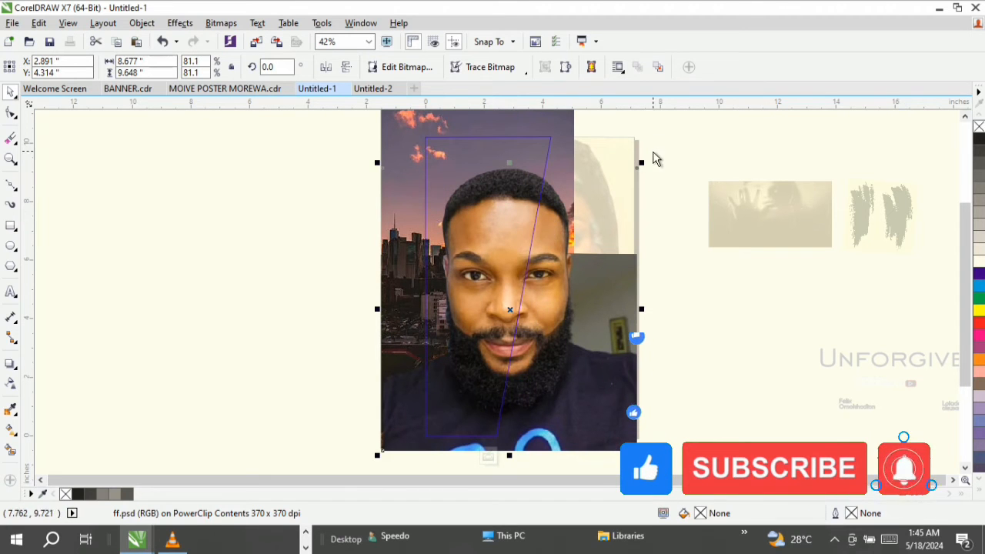
mouse_move(641, 164)
left_mouse_down()
mouse_move(669, 131)
mouse_move(628, 158)
left_mouse_up()
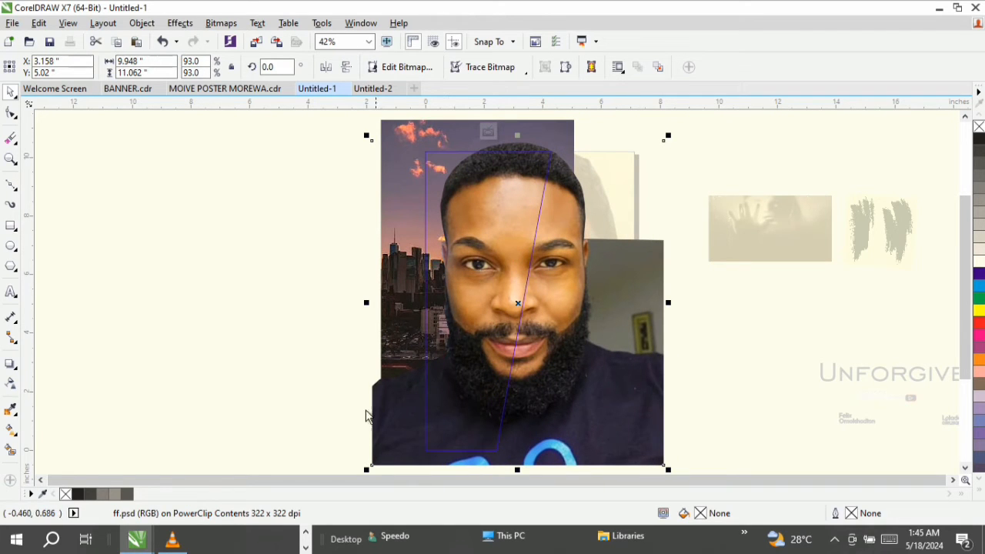
Finish editing the left panel's PowerClip contents to return to the full poster.
left_click(293, 333, "ctrl")
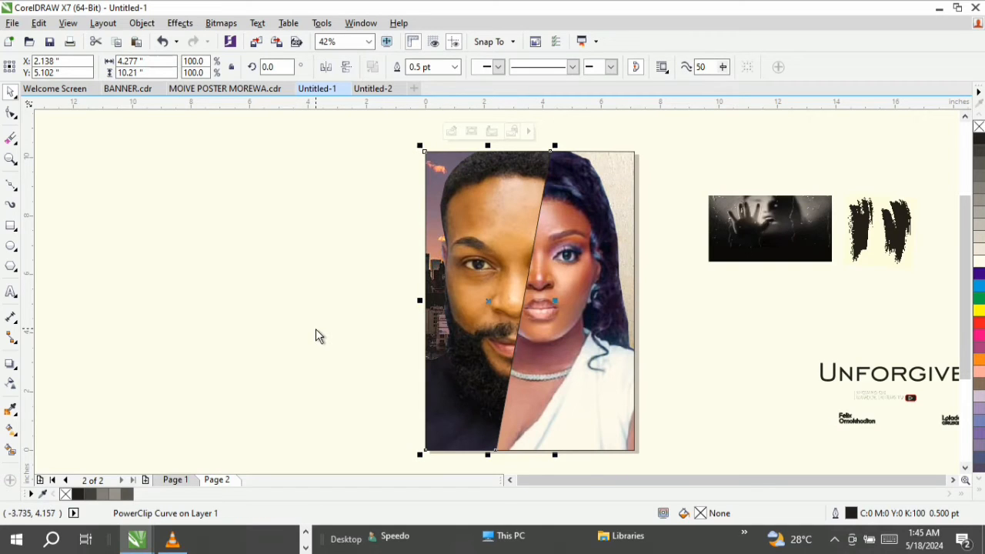
key("z")
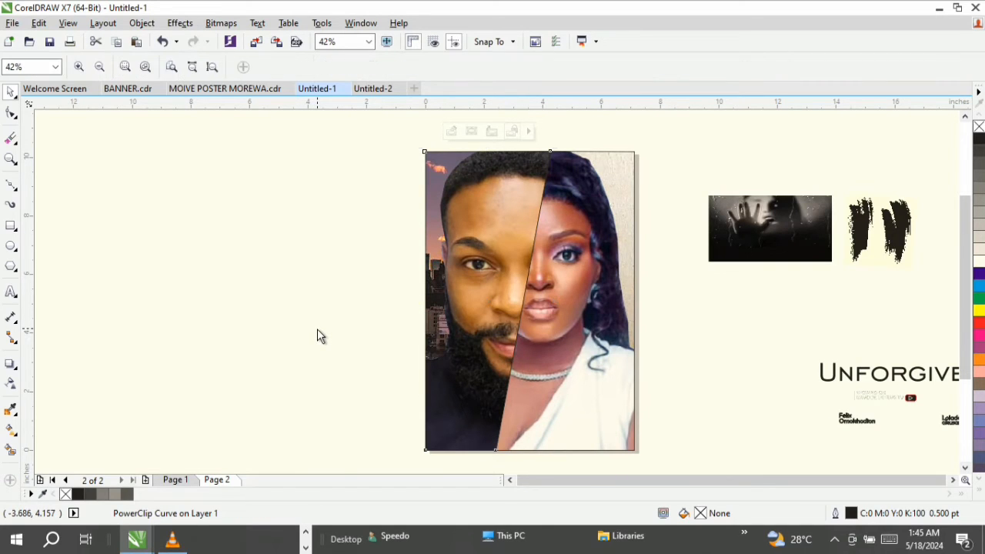
left_click(213, 67)
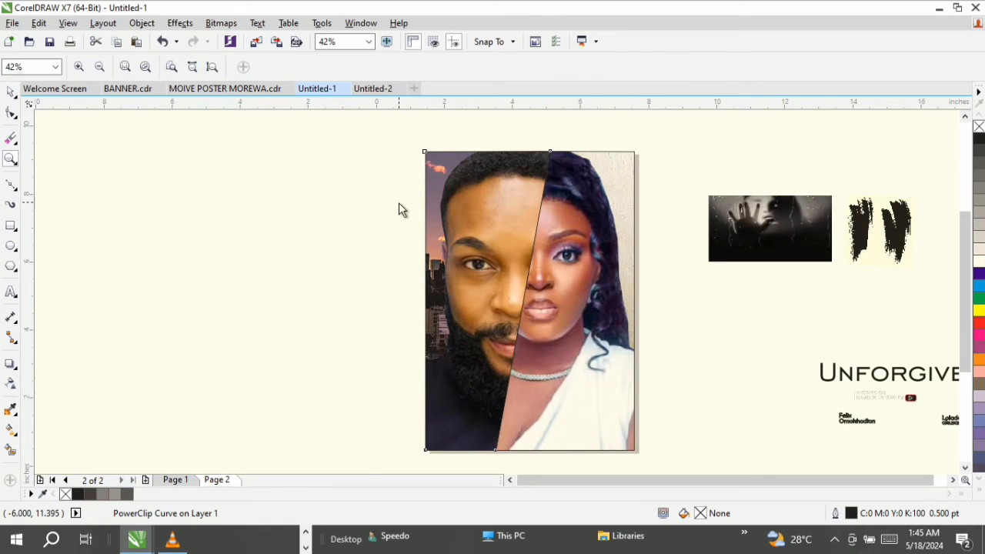
key("space")
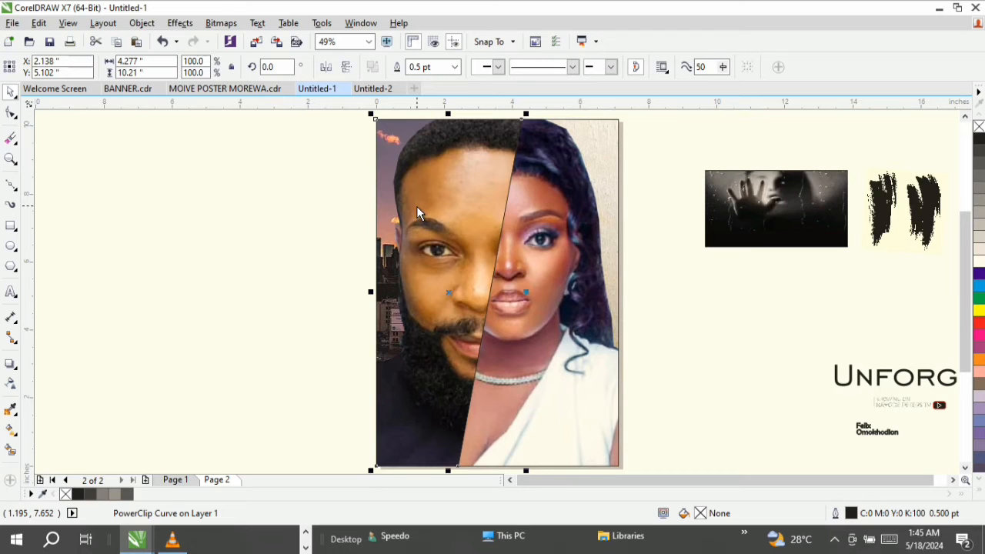
Open the right panel's PowerClip contents and draw a rectangle about 6.54 by 10.56 inches covering the slanted panel over the woman's photo.
double_click(575, 278)
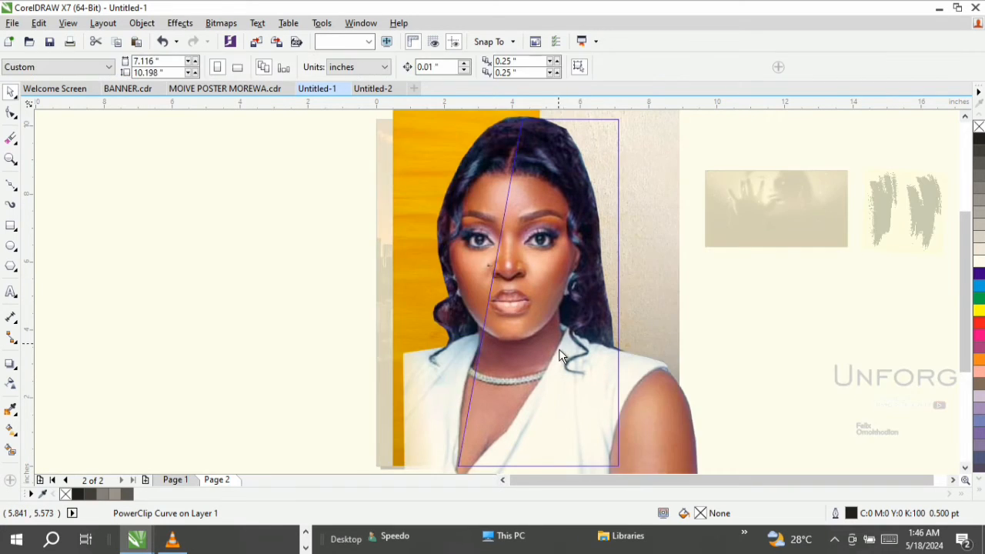
left_click(11, 226)
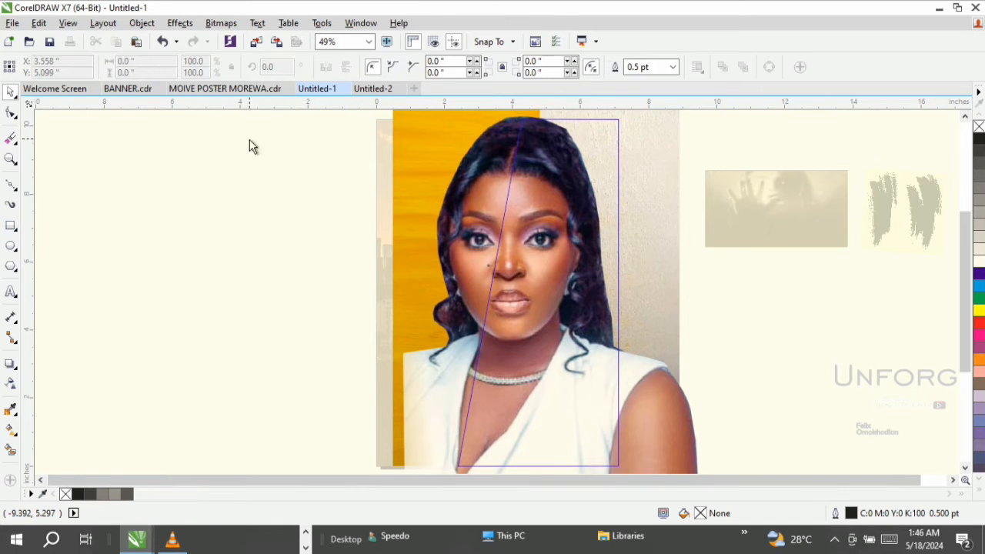
left_click_drag(503, 116, 632, 436)
key("space")
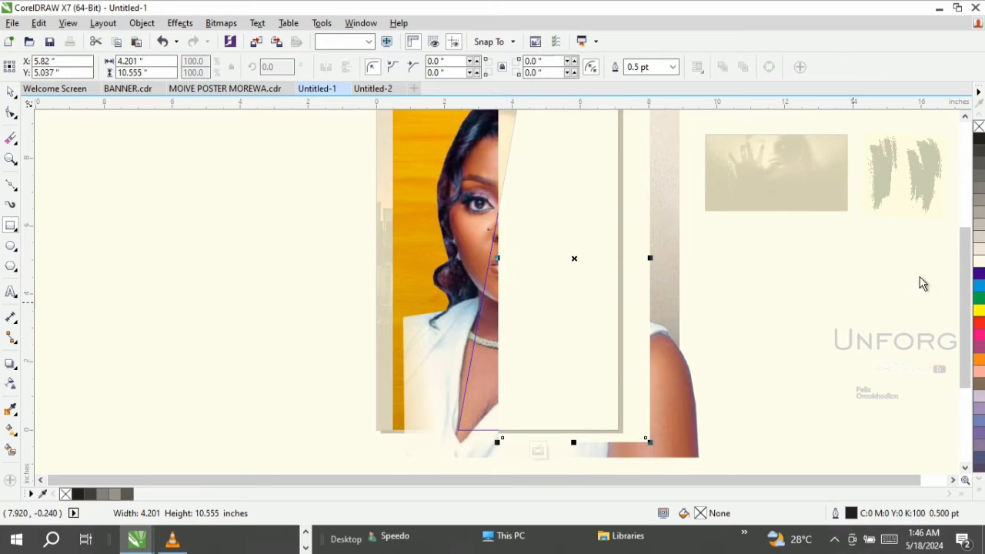
left_click_drag(966, 284, 965, 273)
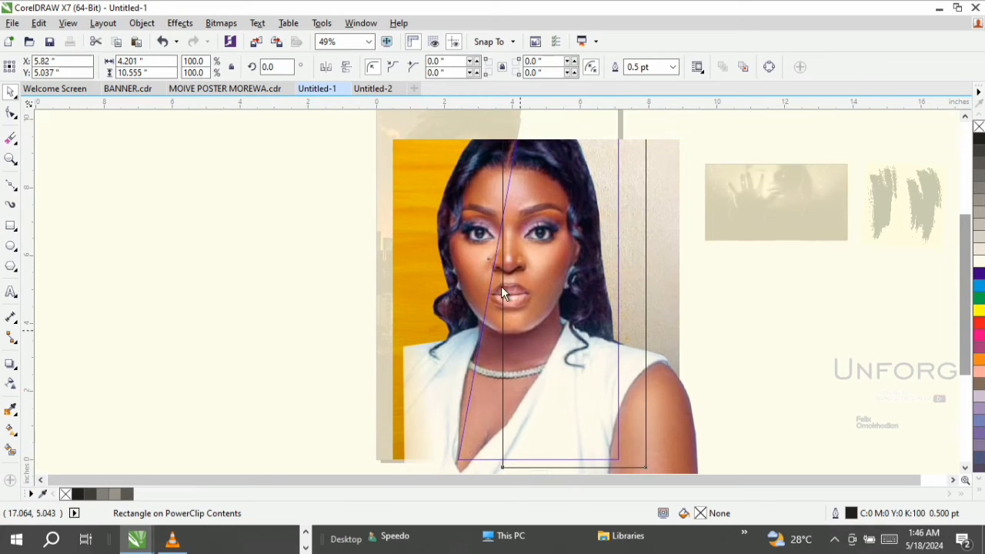
left_click_drag(501, 286, 420, 323)
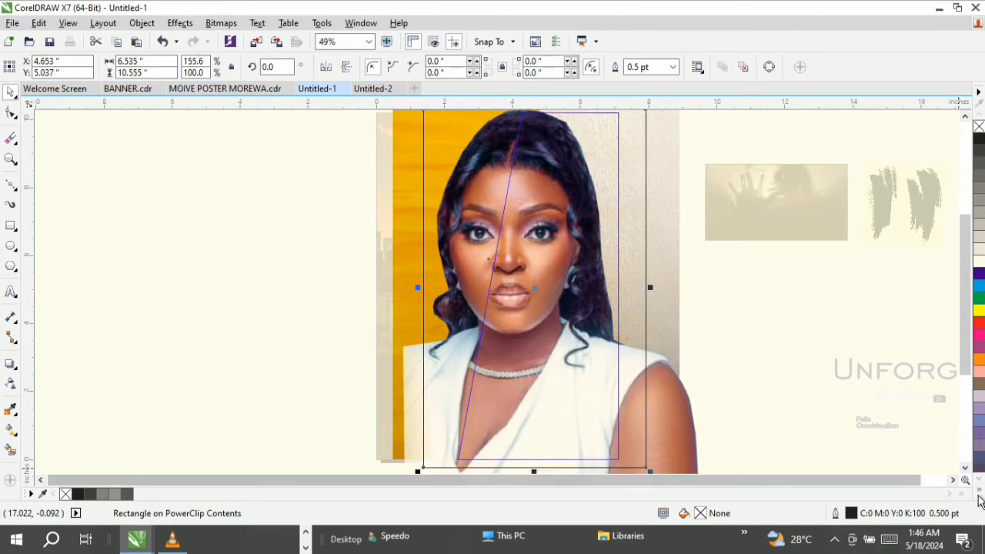
Give the rectangle over the woman's photo a teal fill and matching outline, C:60 M:0 Y:20 K:0.
left_click(979, 495)
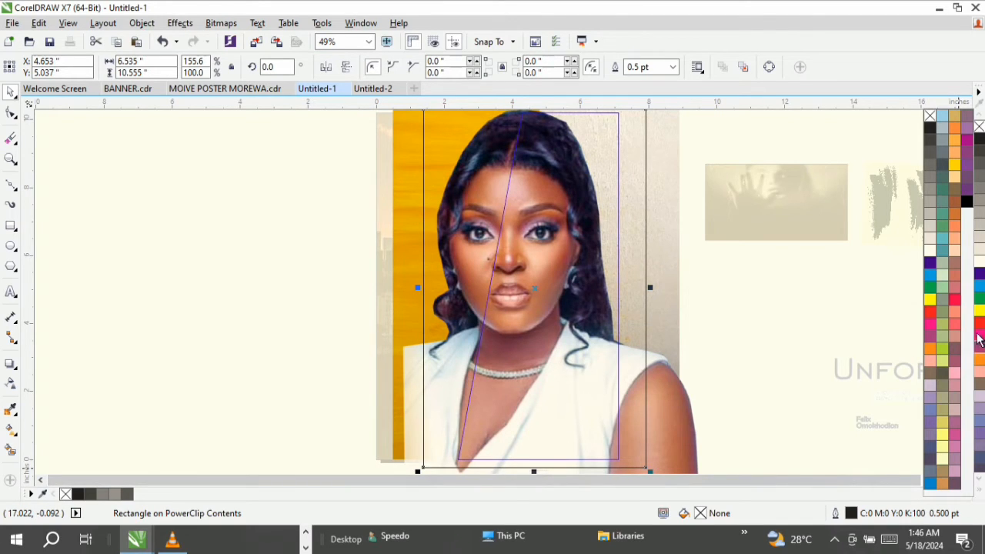
left_click(943, 245)
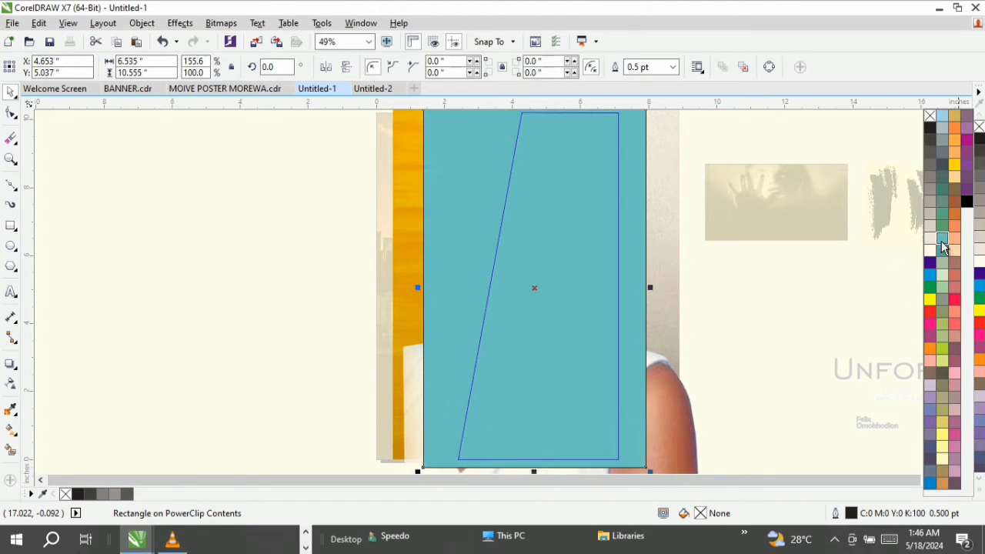
right_click(943, 245)
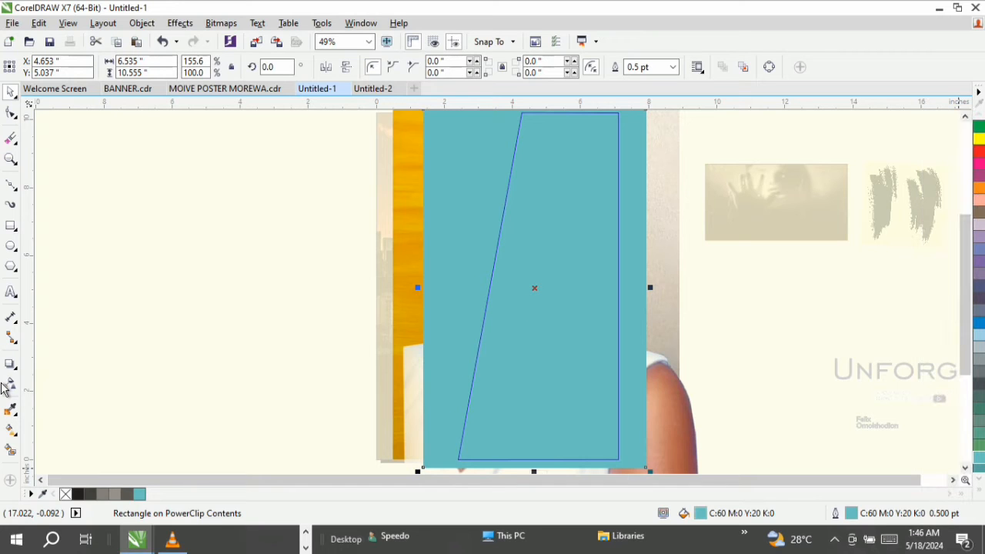
Apply a horizontal linear fountain transparency to the teal rectangle and set its merge mode to Color.
left_click(11, 384)
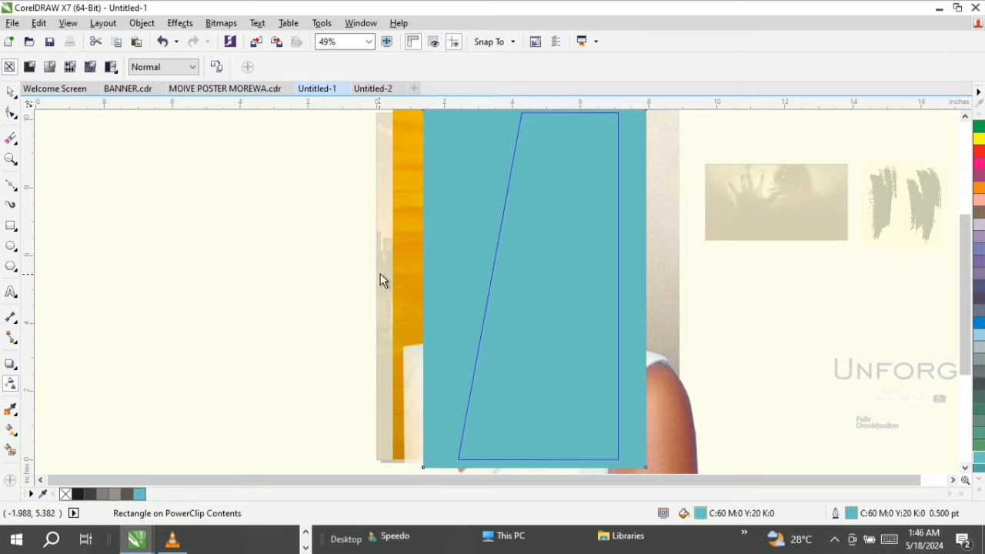
left_click(47, 68)
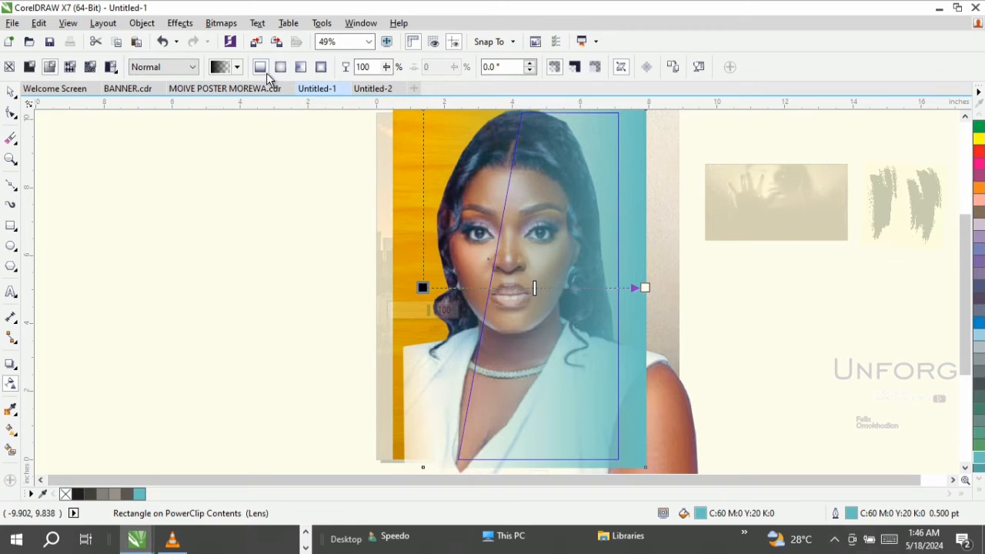
left_click(192, 68)
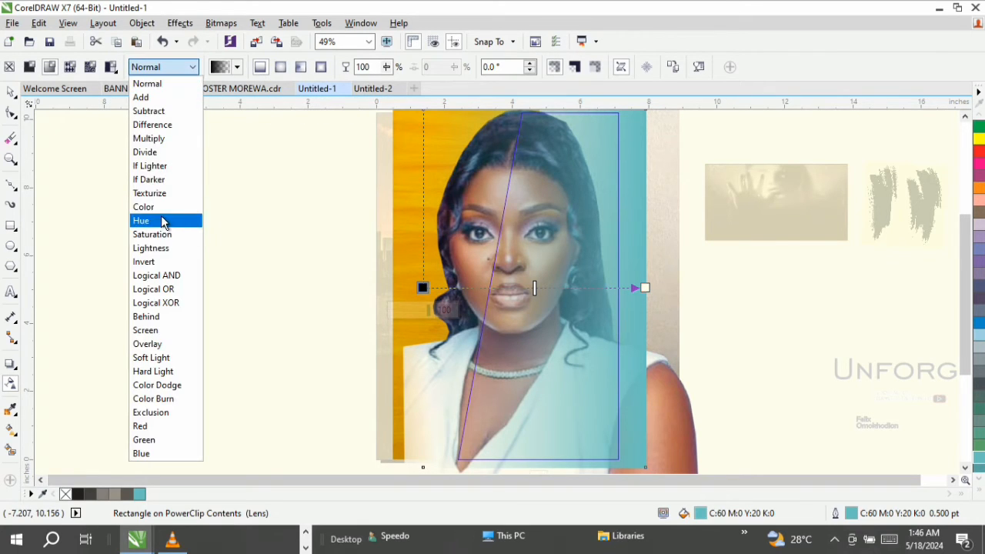
left_click(163, 208)
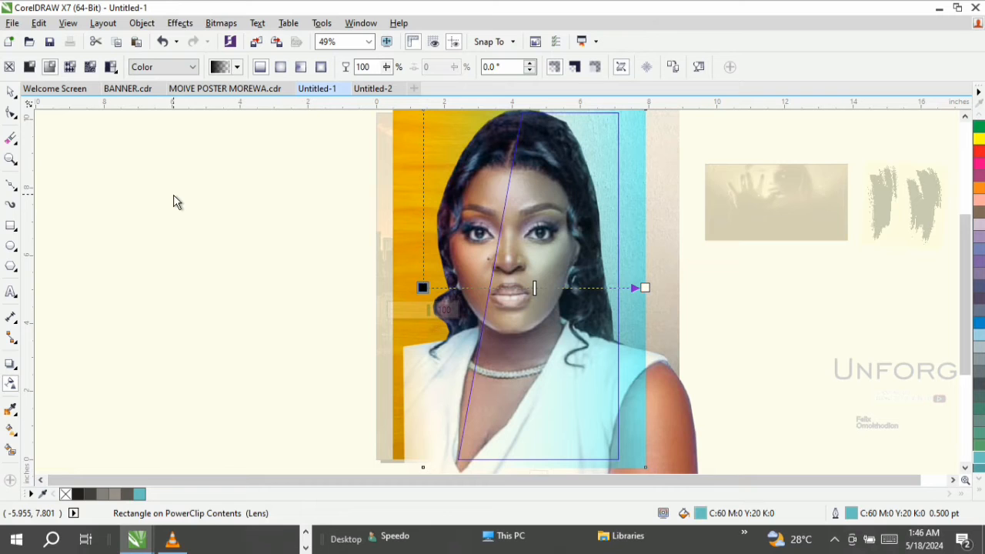
Compare the teal rectangle's Normal and Color merge modes, ending on Color.
left_click(193, 67)
left_click(184, 86)
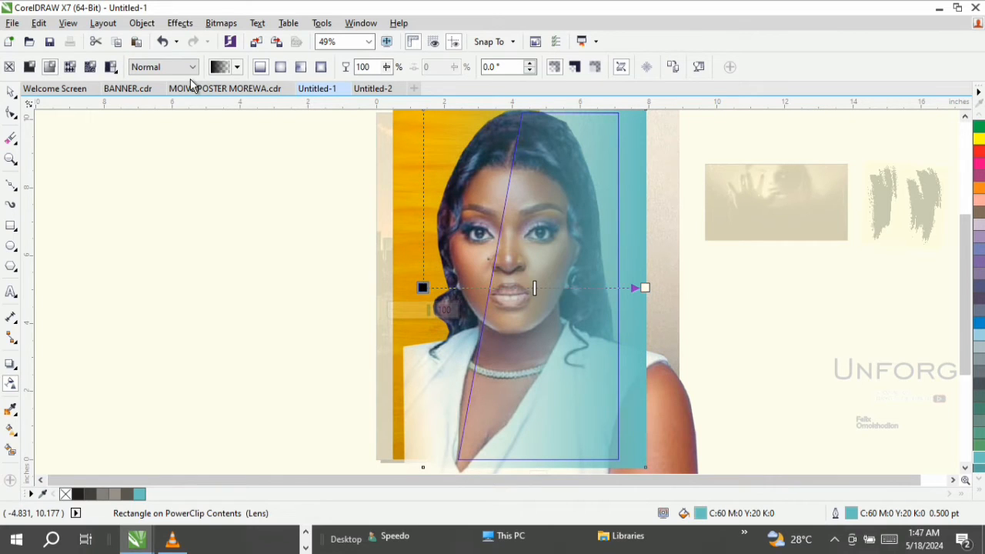
left_click(192, 67)
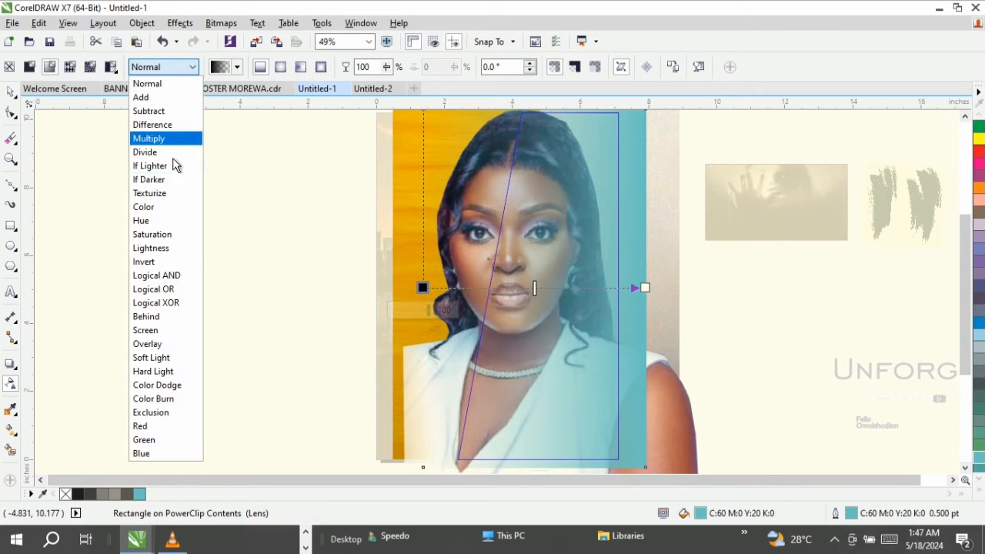
left_click(160, 208)
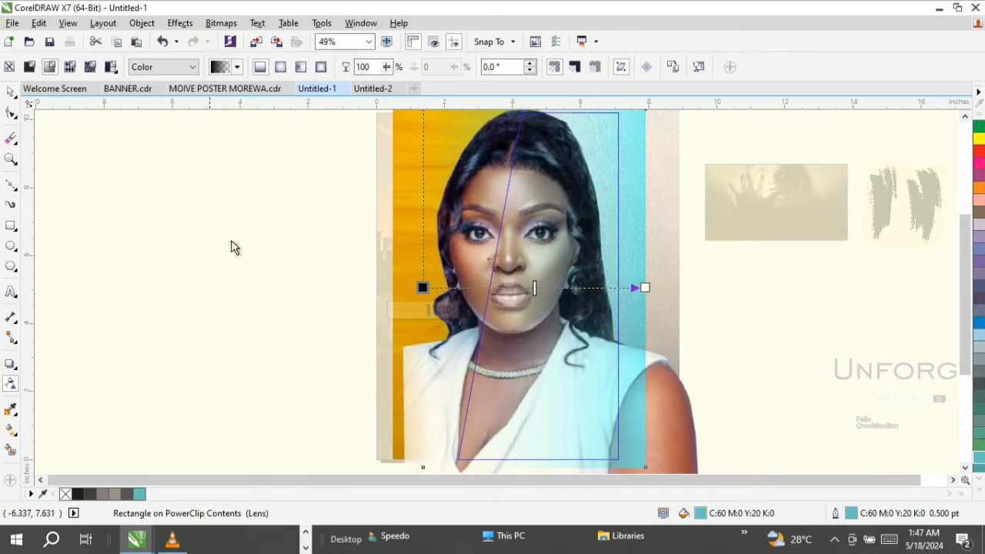
Adjust the teal rectangle's transparency gradient to an angle of about 0.4° so the tint reaches slightly further left across the woman's photo.
left_click(646, 289)
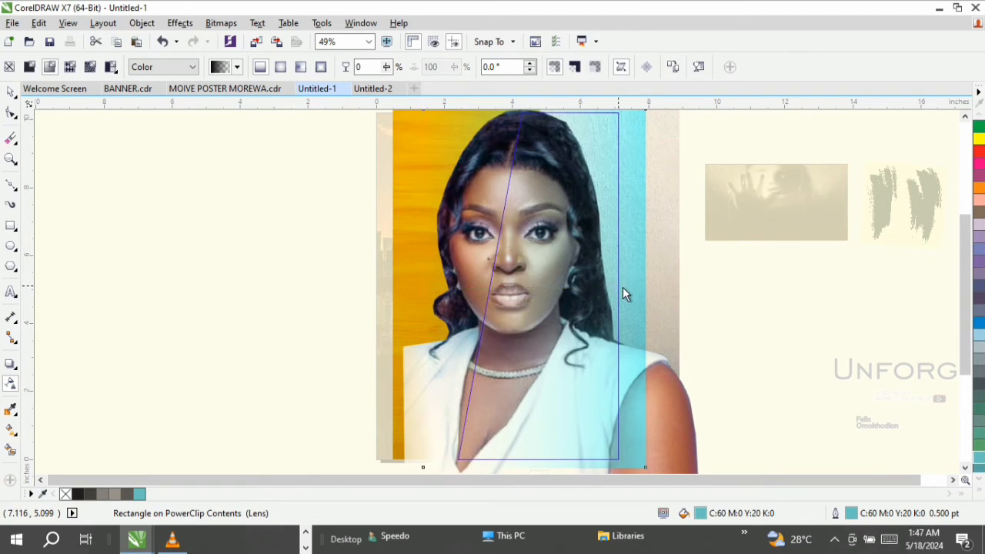
left_click_drag(460, 292, 408, 279)
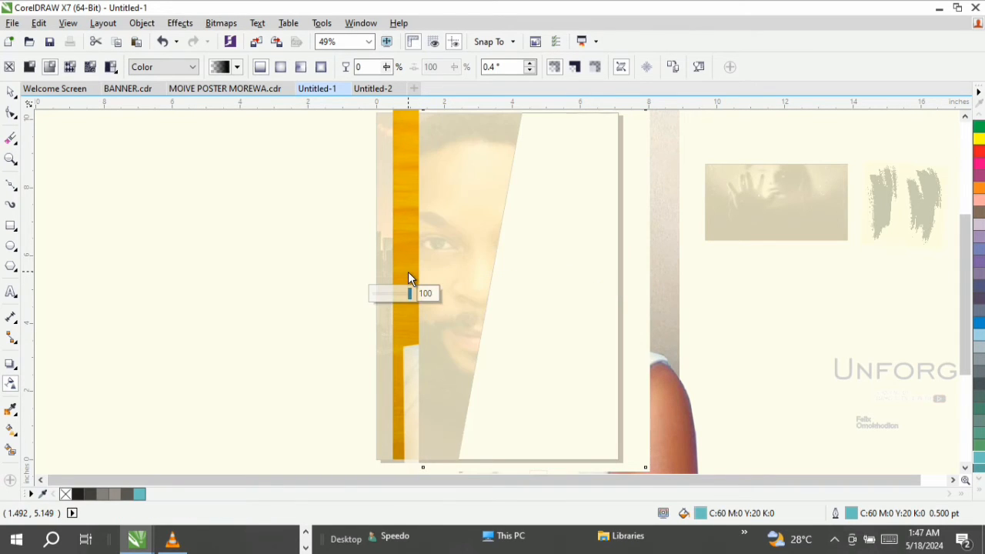
left_click(9, 92)
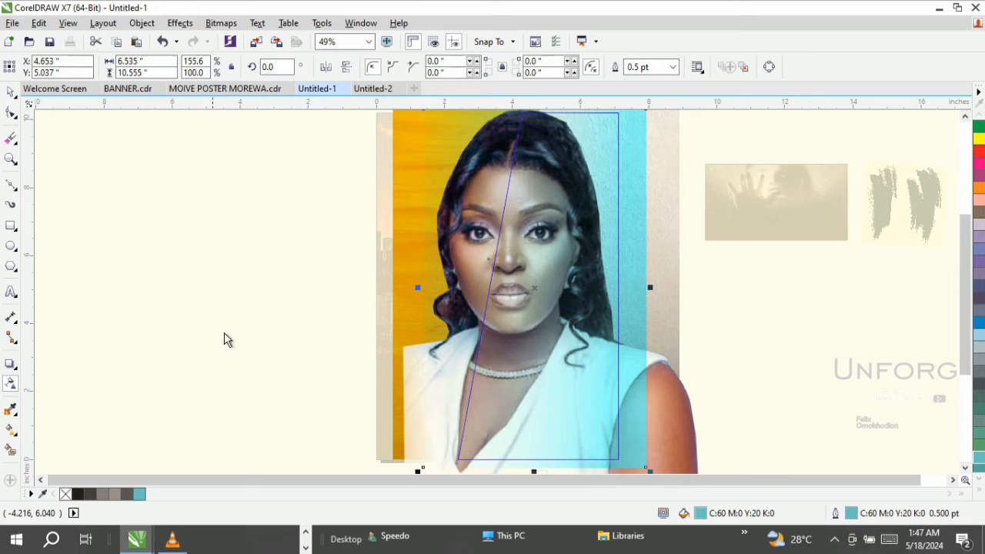
Draw a second rectangle about 5.05 by 4.1 inches over the woman's lower body and color it with the same teal.
left_click(10, 226)
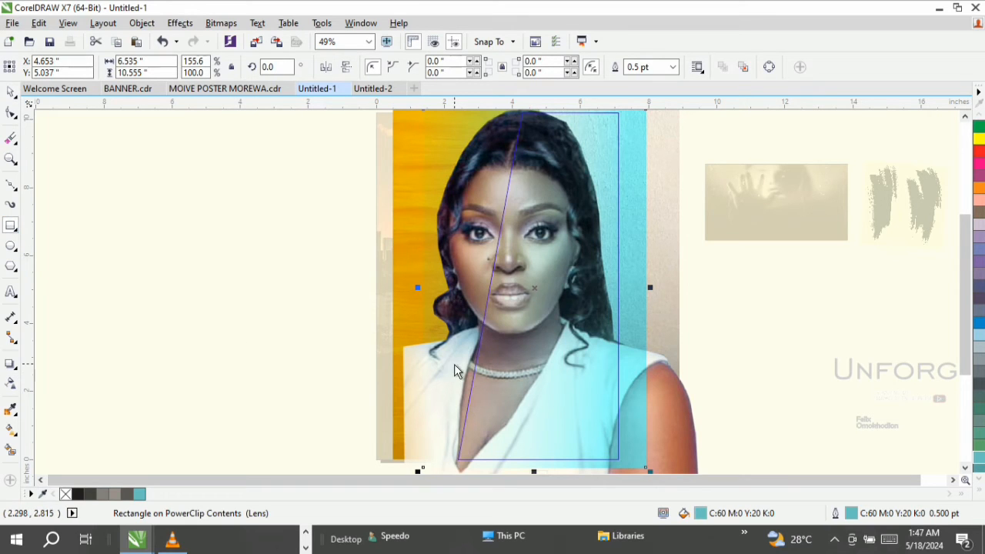
left_click_drag(454, 364, 599, 421)
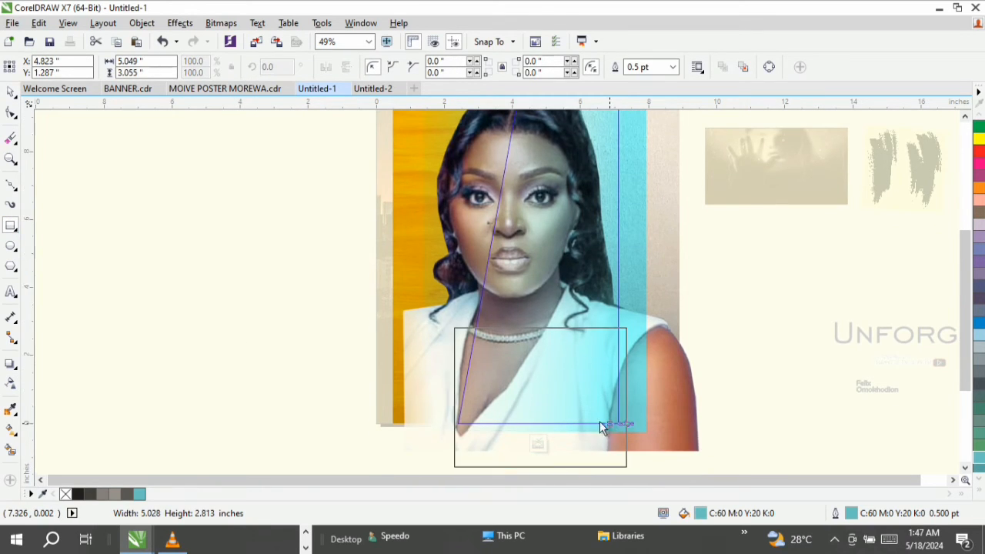
left_click(10, 92)
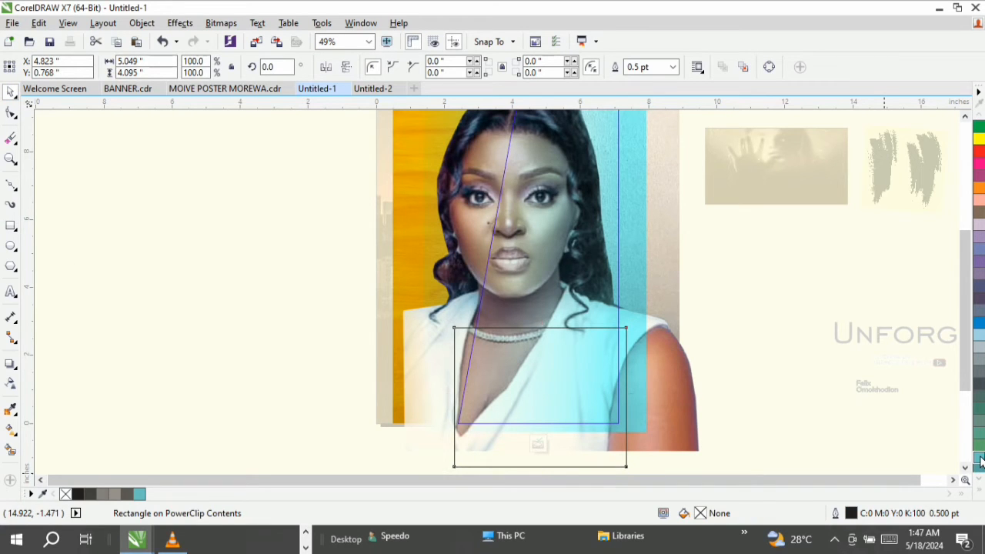
left_click(980, 460)
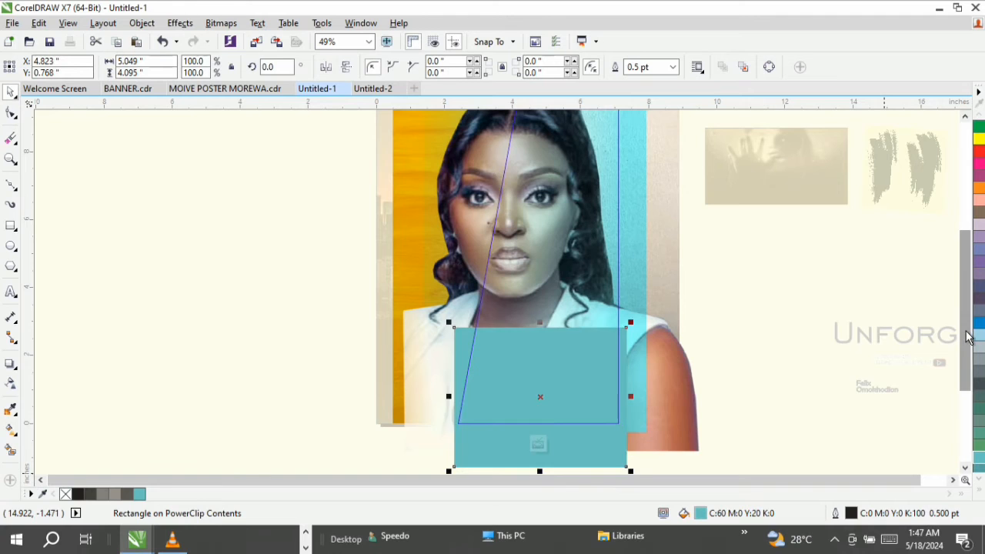
scroll(963, 324, "up", 1)
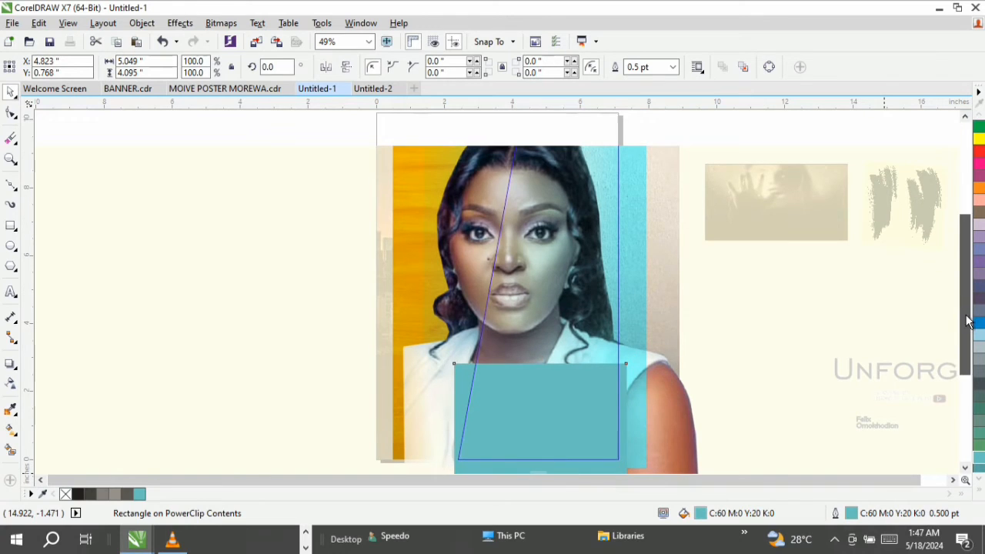
Fade the lower teal rectangle upward into the photo with a linear fountain transparency, and finish editing the right panel's PowerClip.
left_click(10, 386)
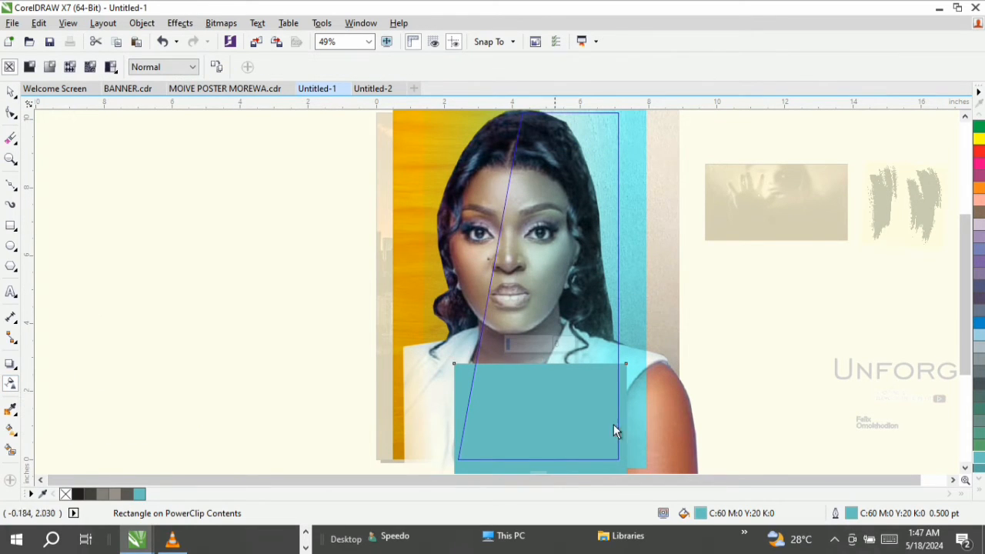
left_click_drag(550, 431, 538, 374)
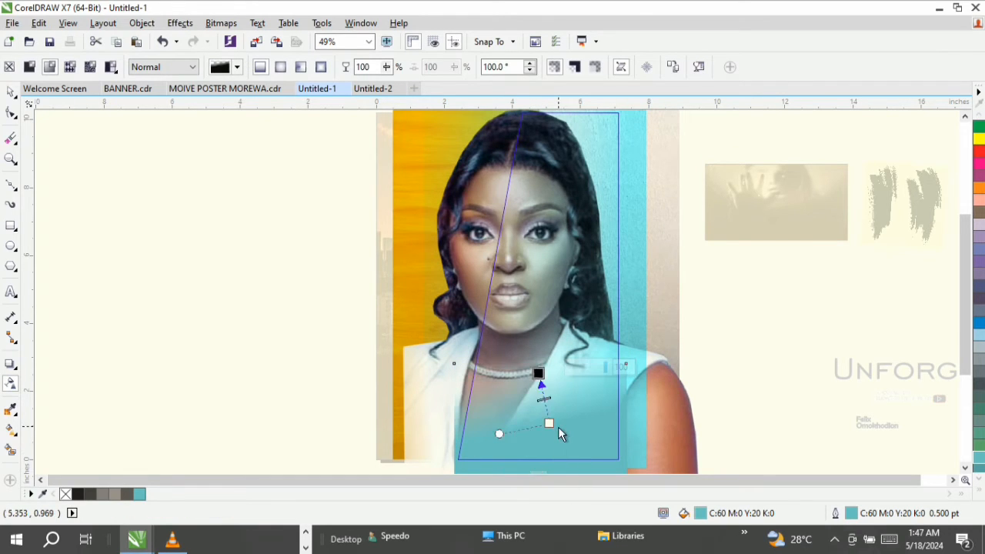
left_click(11, 92)
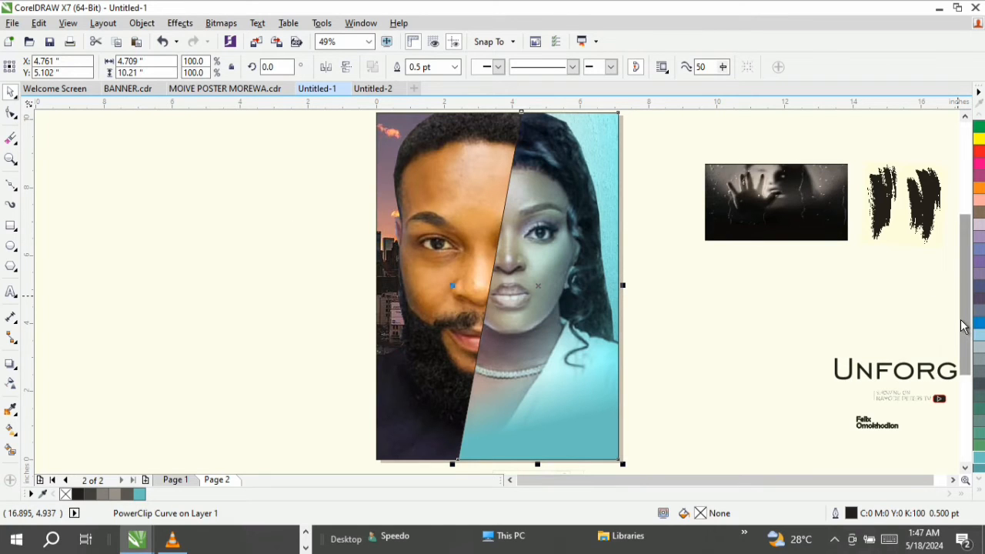
left_click_drag(966, 326, 966, 323)
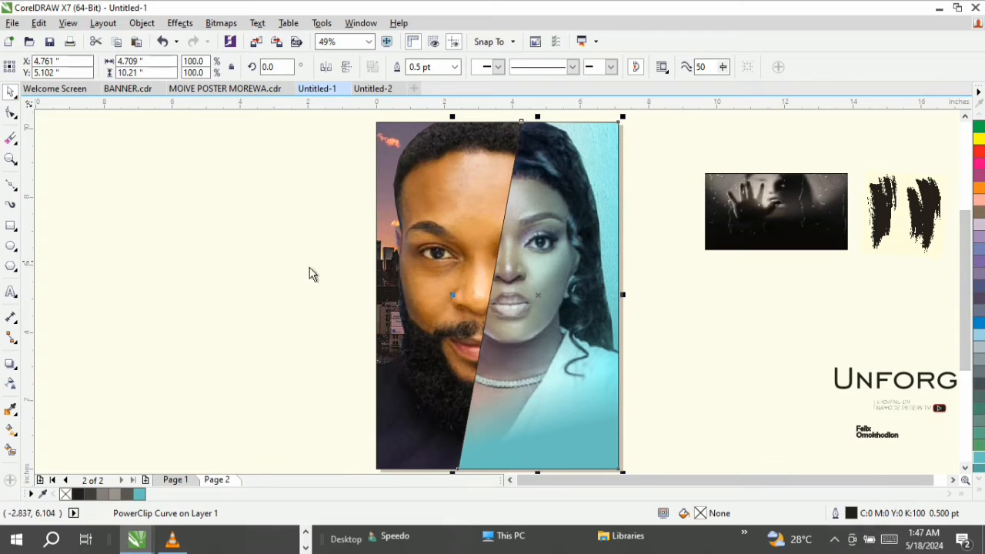
Open the left panel's PowerClip contents and draw a rectangle about 4.56 by 11 inches covering the slanted panel over the man's photo.
left_click(440, 283)
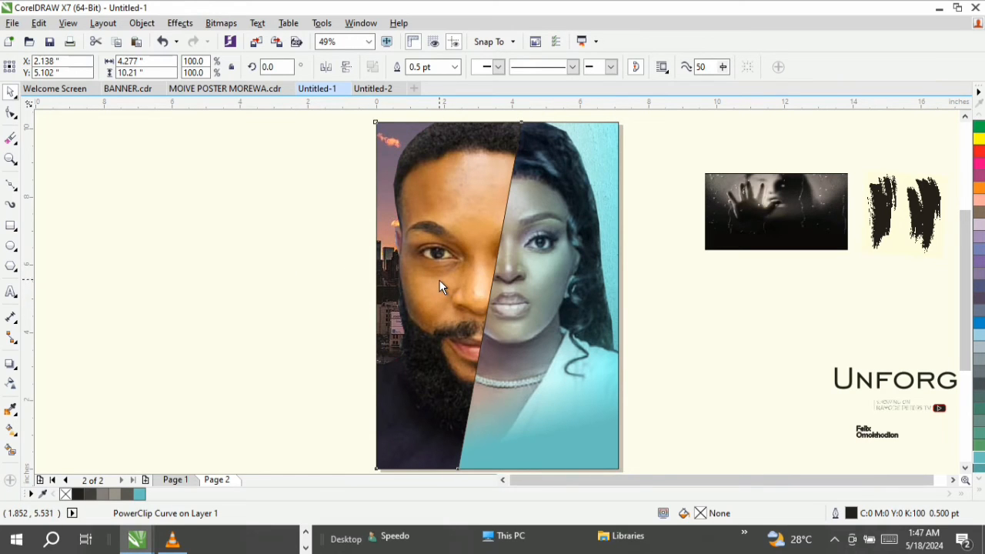
left_click(439, 281, "ctrl")
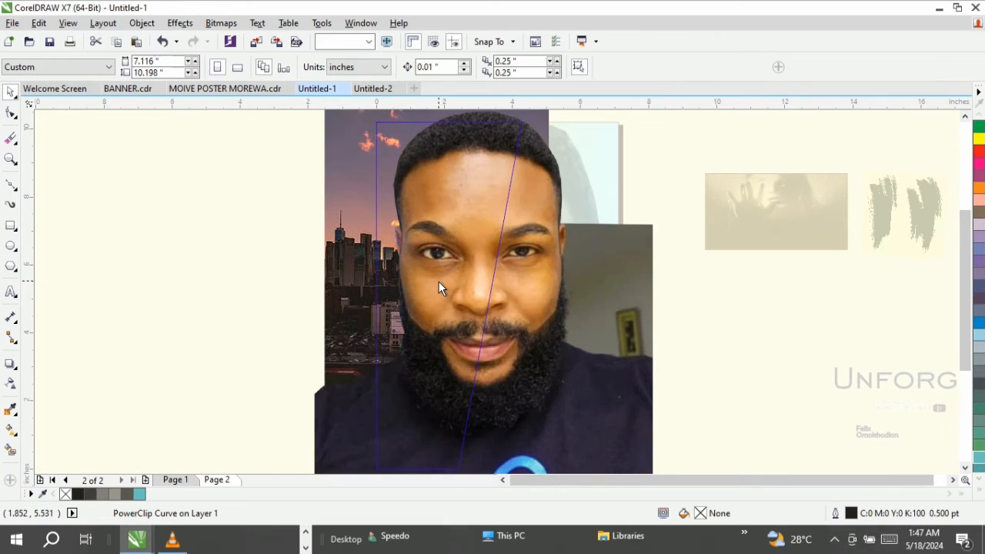
left_click(12, 227)
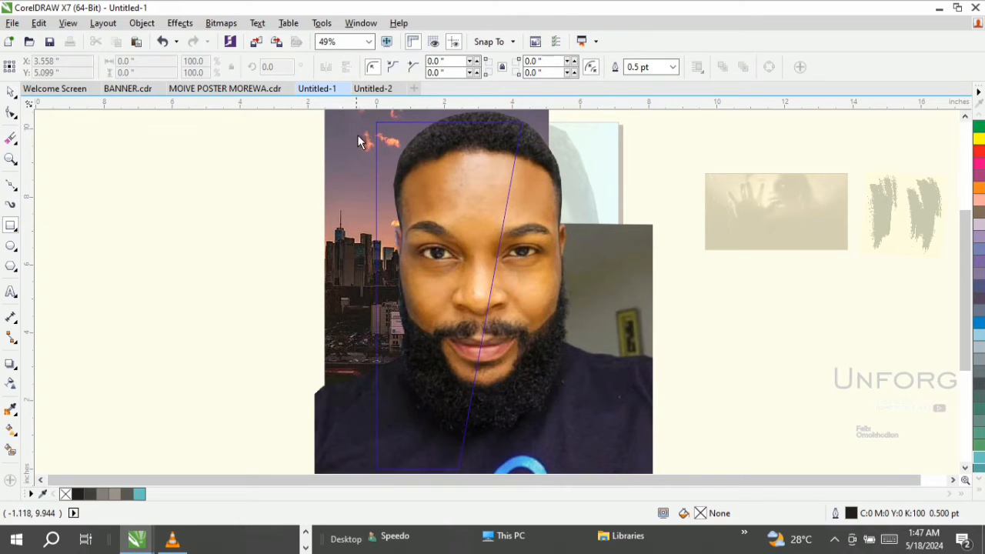
left_click_drag(367, 114, 526, 441)
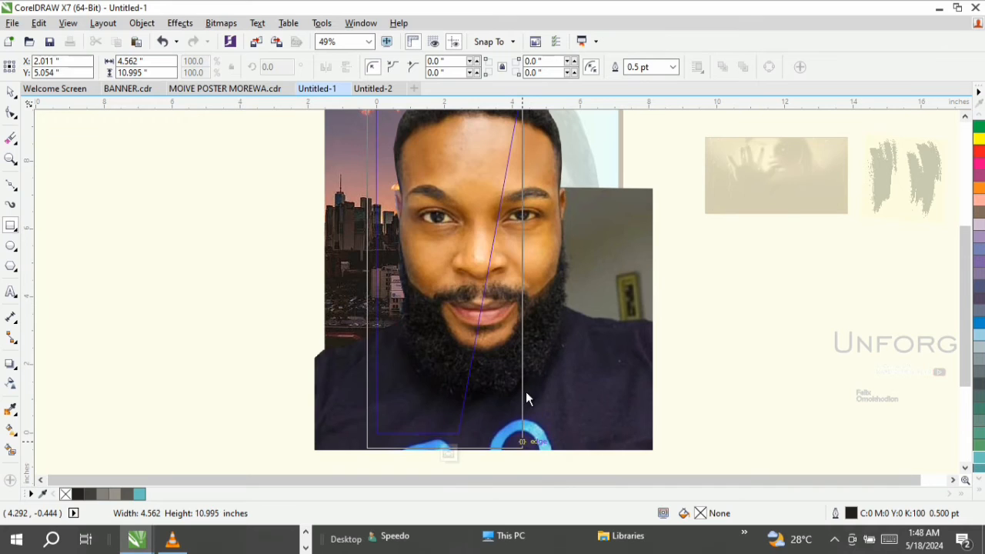
Color the rectangle over the man's photo red (C:0 M:100 Y:100 K:0), both fill and outline.
left_click_drag(527, 397, 527, 396)
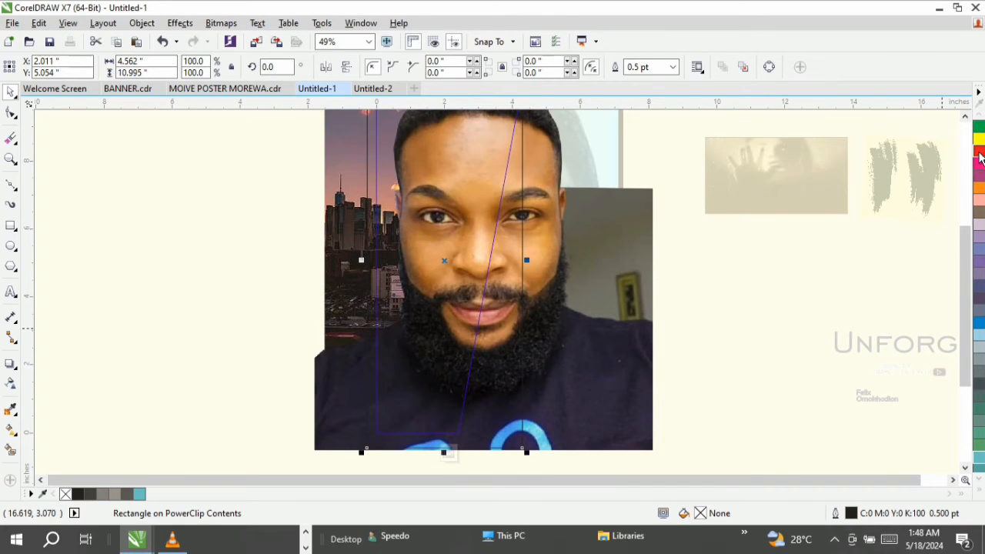
left_click(979, 157)
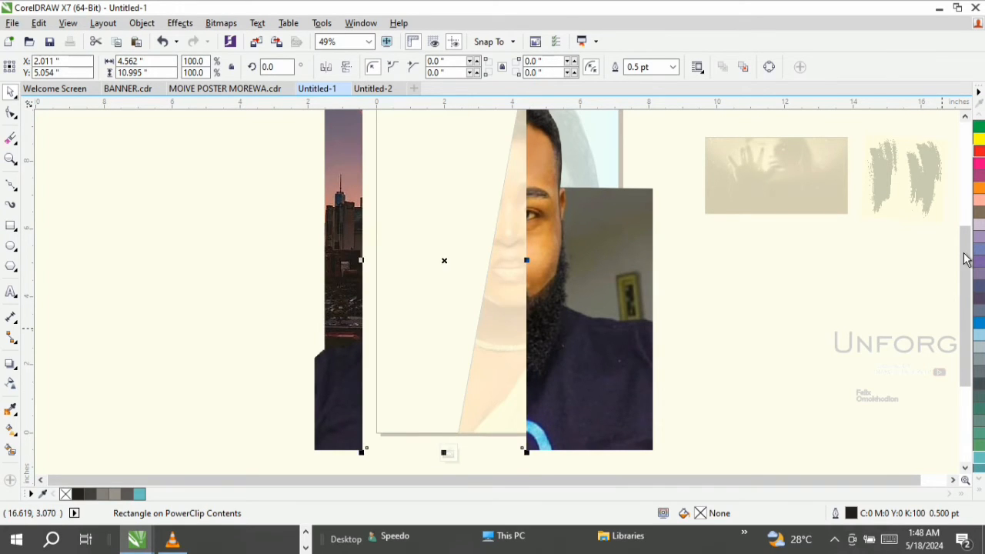
scroll(963, 244, "up", 1)
scroll(963, 244, "up", 1)
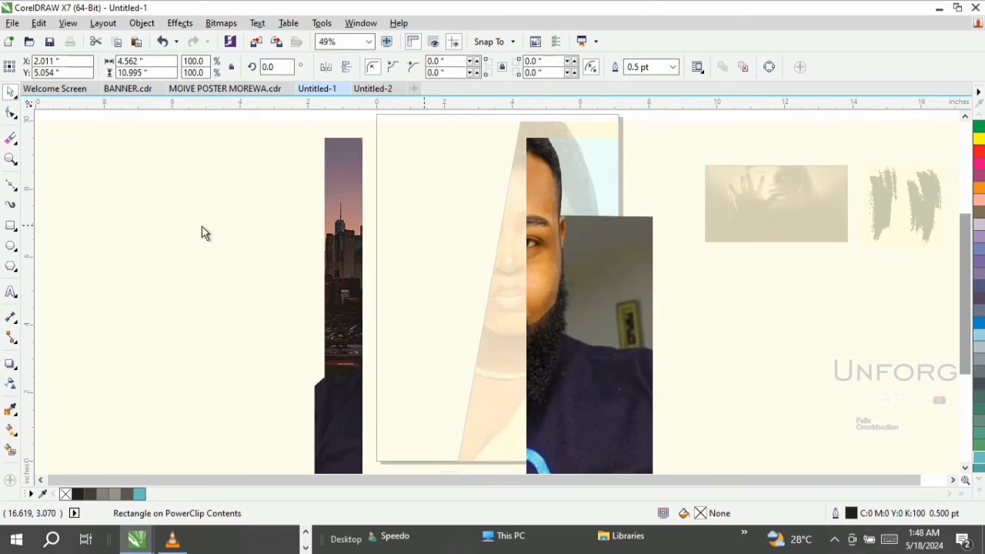
left_click(118, 254)
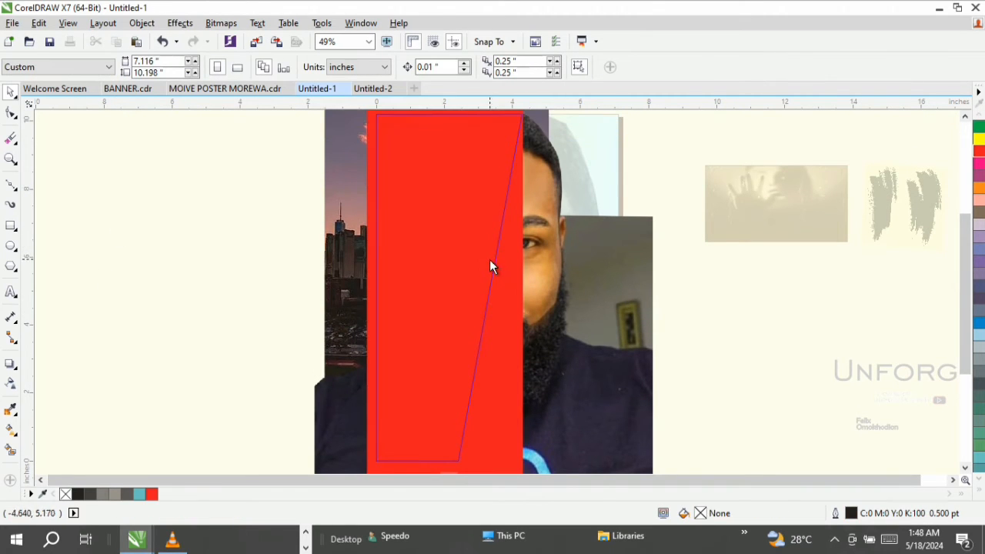
Apply a linear fountain transparency to the red rectangle over the man's photo and set its merge mode to Color.
left_click(424, 289)
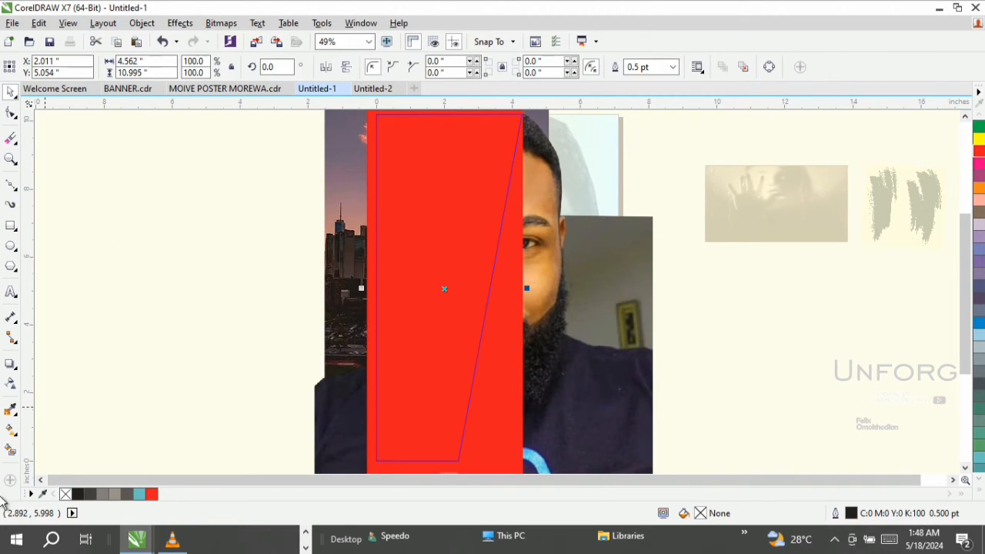
left_click(10, 384)
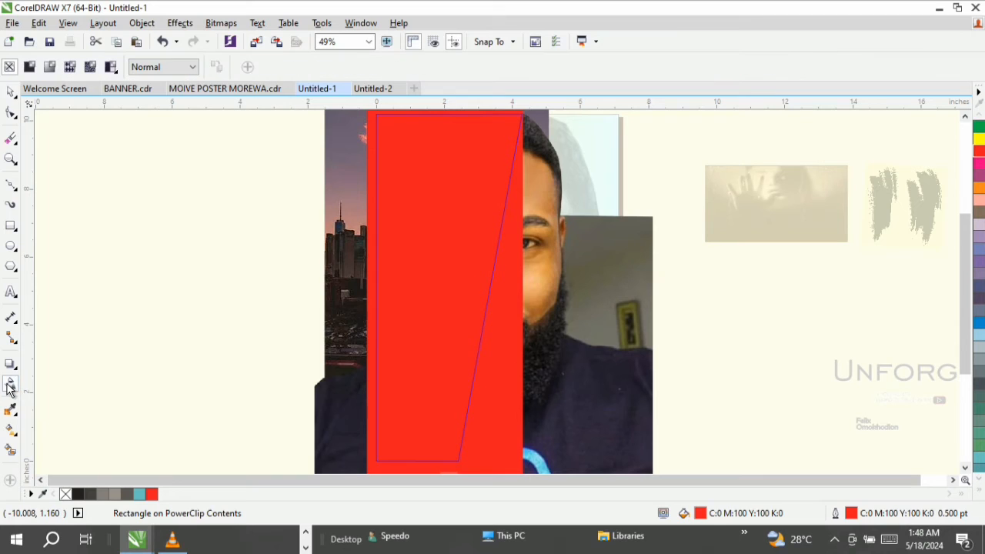
left_click(50, 67)
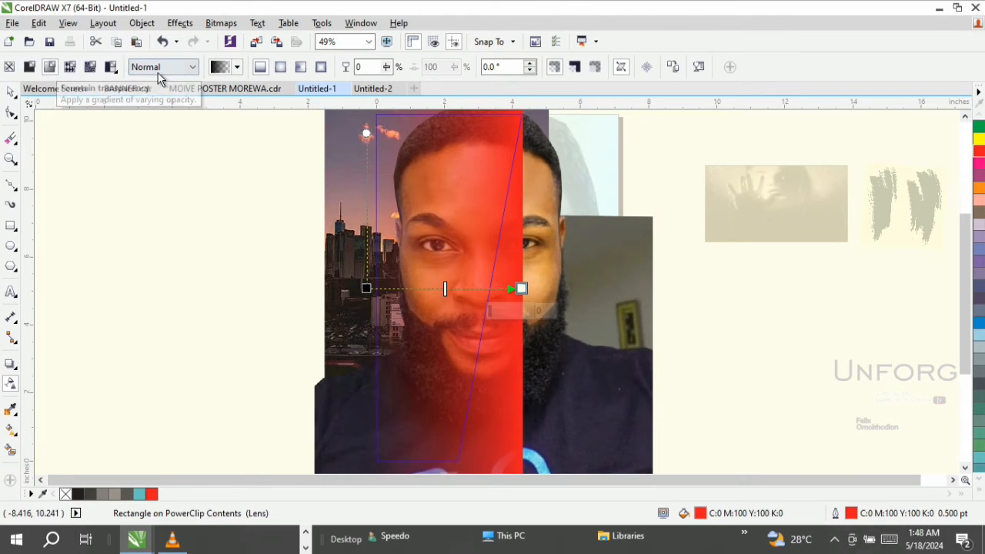
left_click(193, 68)
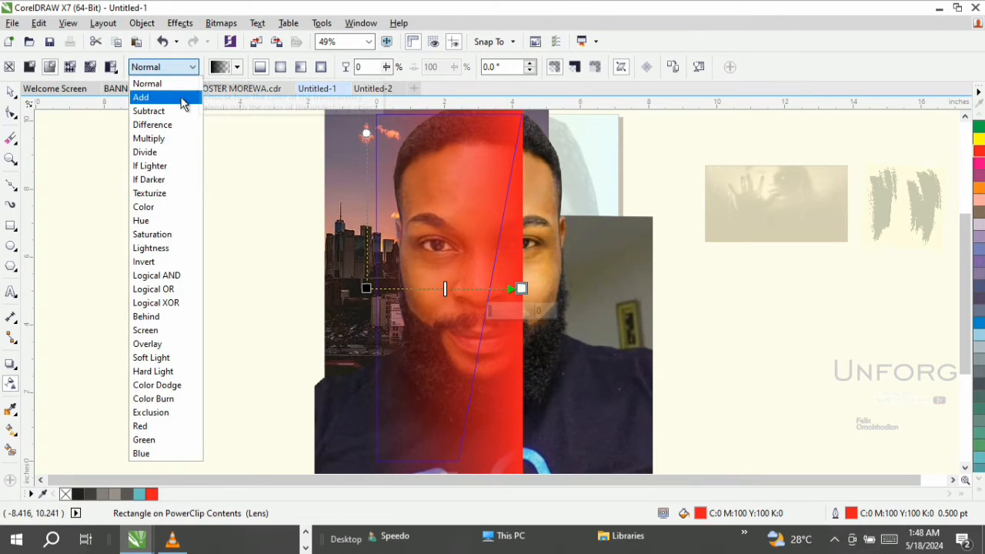
left_click(154, 207)
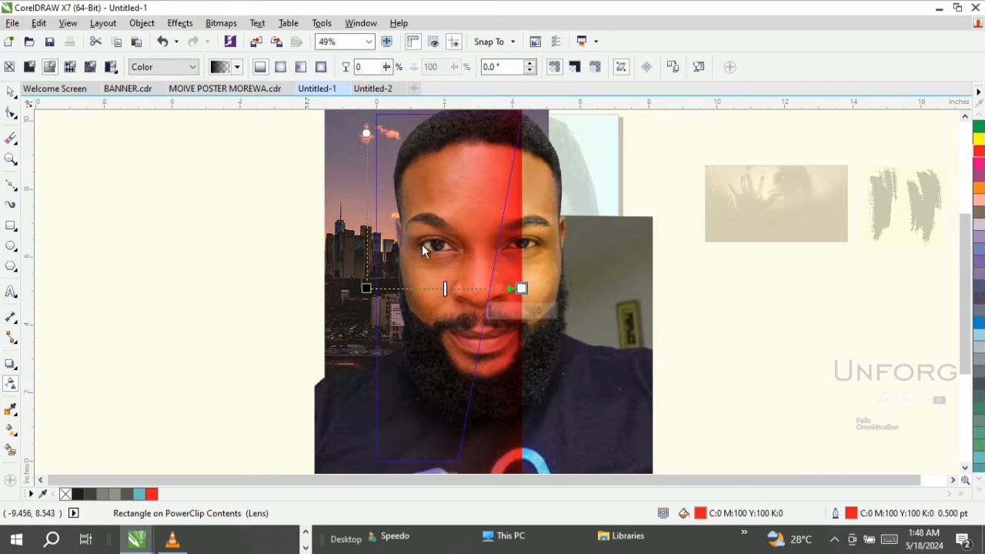
Shift the red rectangle's transparency gradient left at about 0.4° so the tint covers the man's face, and finish editing the panel's PowerClip.
left_click(367, 289)
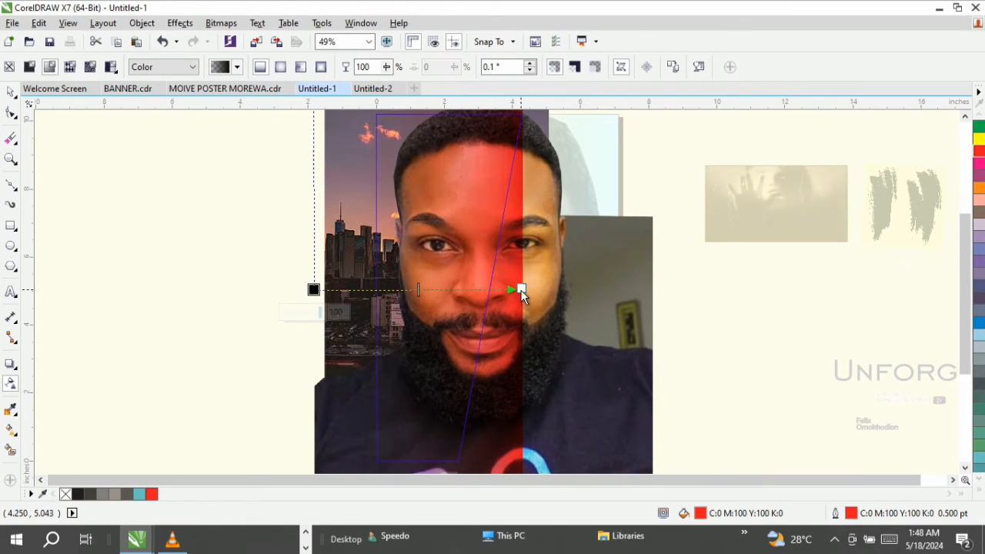
left_click_drag(520, 292, 493, 286)
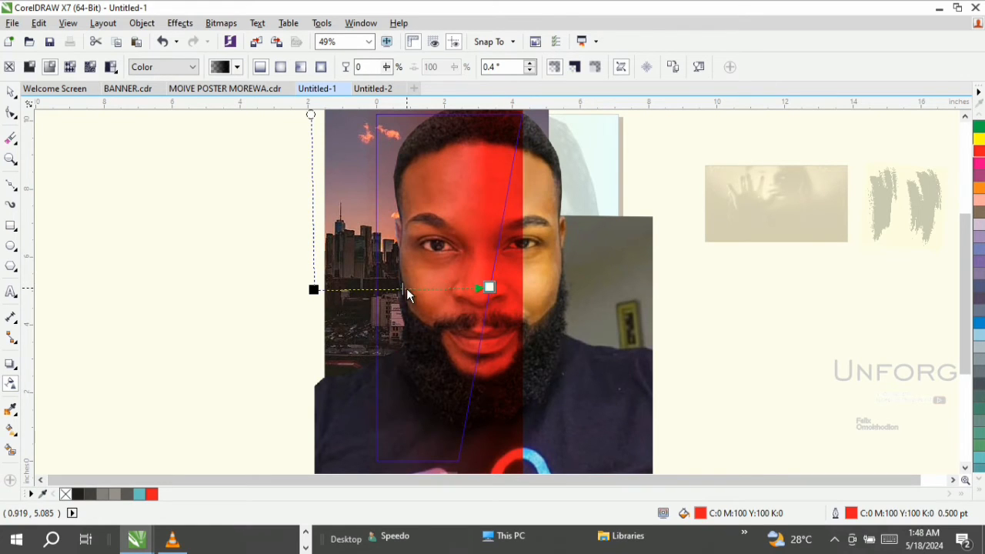
left_click_drag(406, 289, 337, 292)
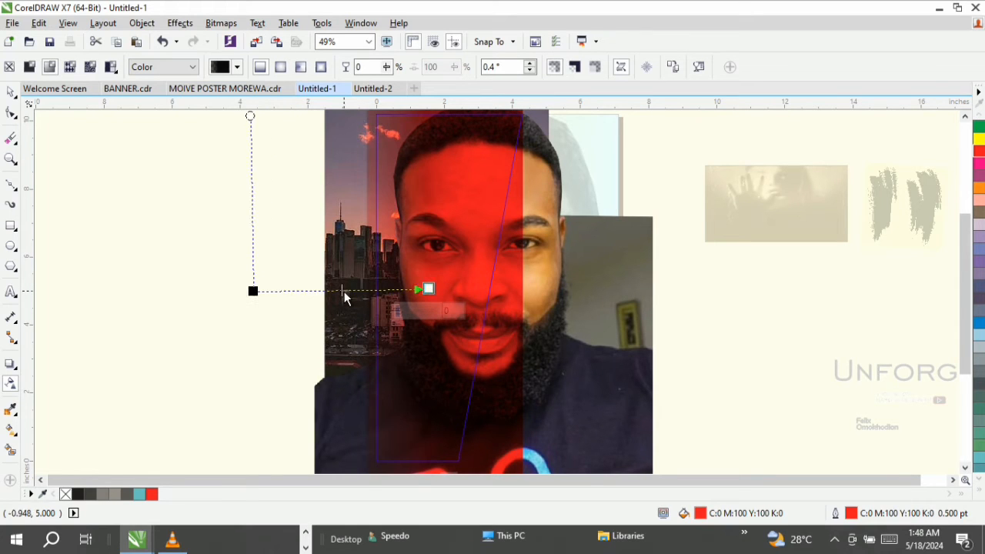
left_click(9, 93)
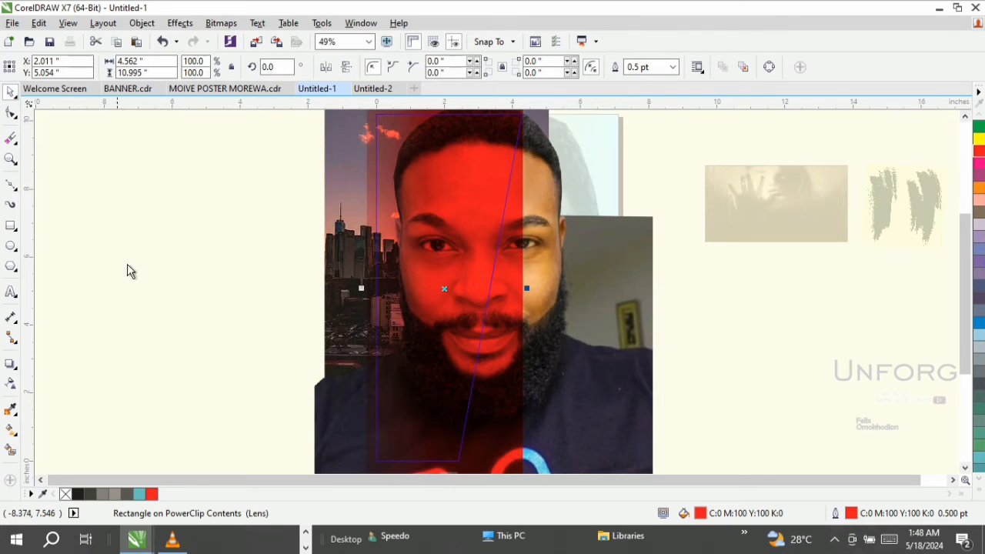
left_click(147, 246)
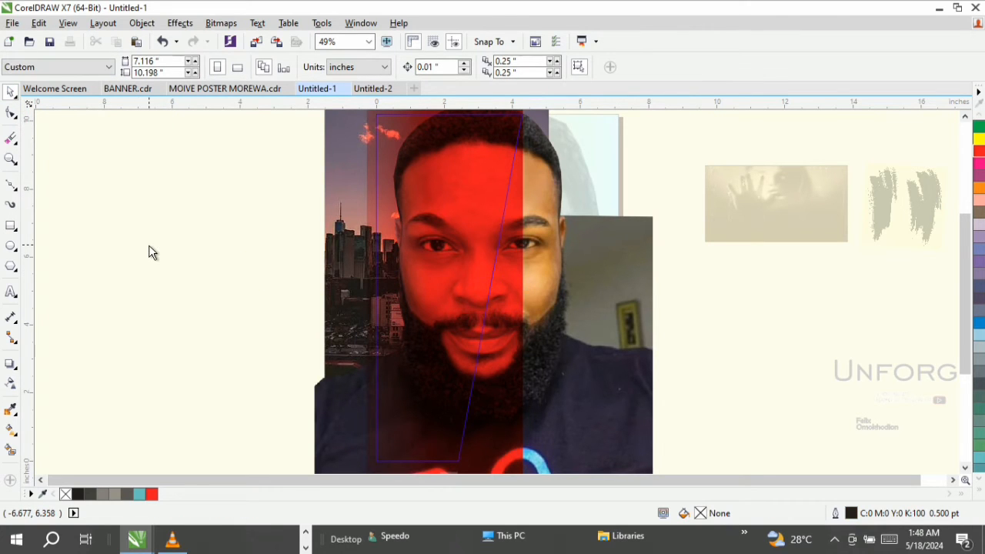
left_click(163, 262, "ctrl")
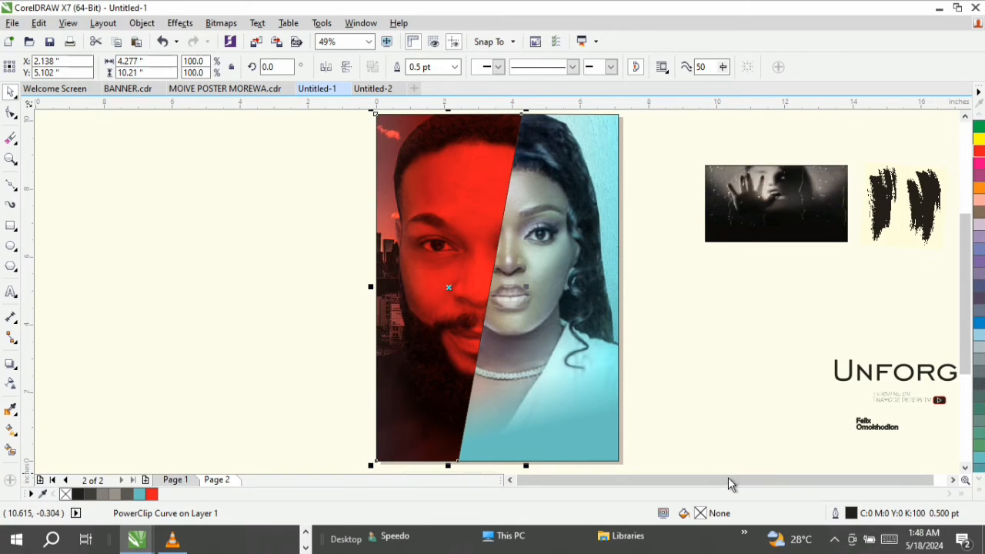
Place a copy of the dark hand image below the original, and shift the original slightly down and to the left.
scroll(735, 487, "right", 3)
left_click_drag(734, 483, 736, 480)
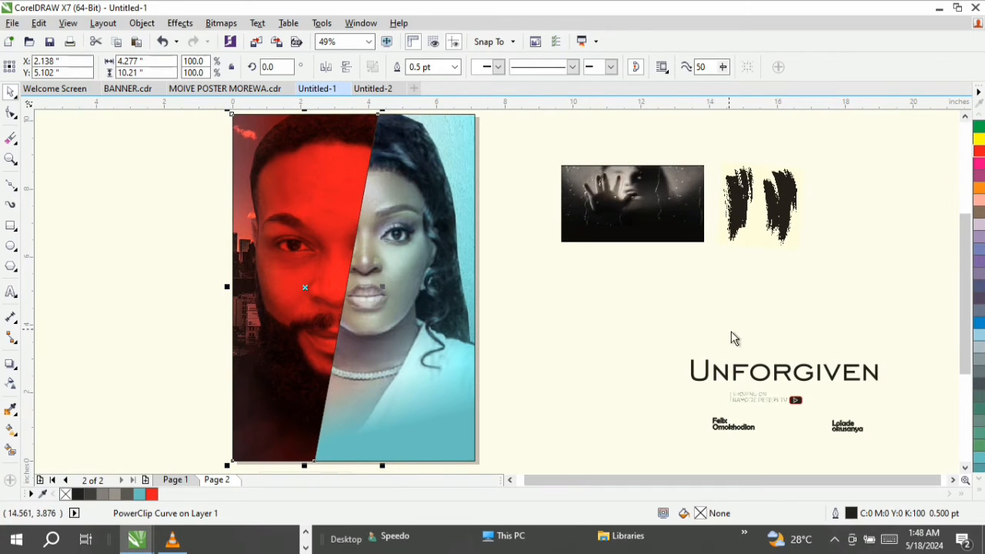
left_click(659, 191)
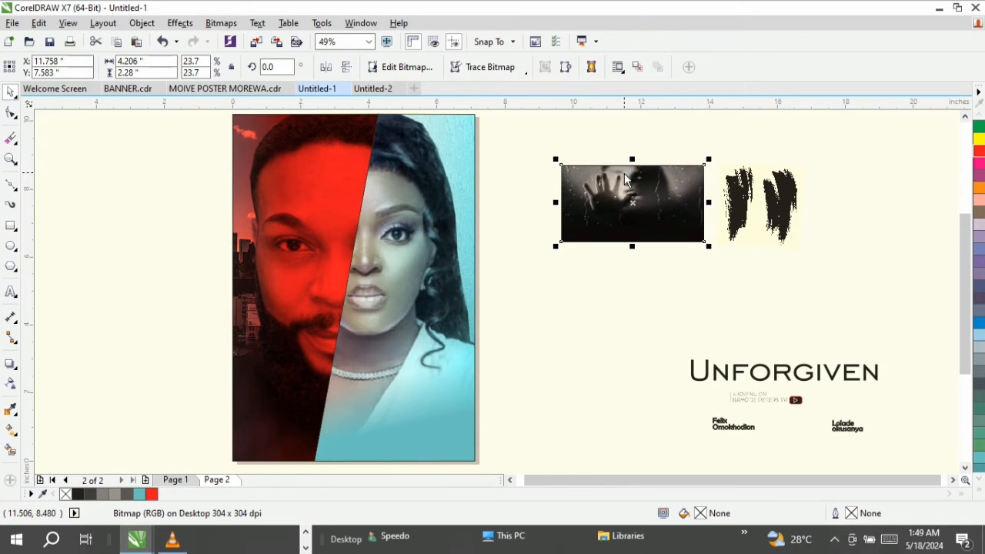
left_click_drag(647, 200, 629, 320)
left_click(650, 344)
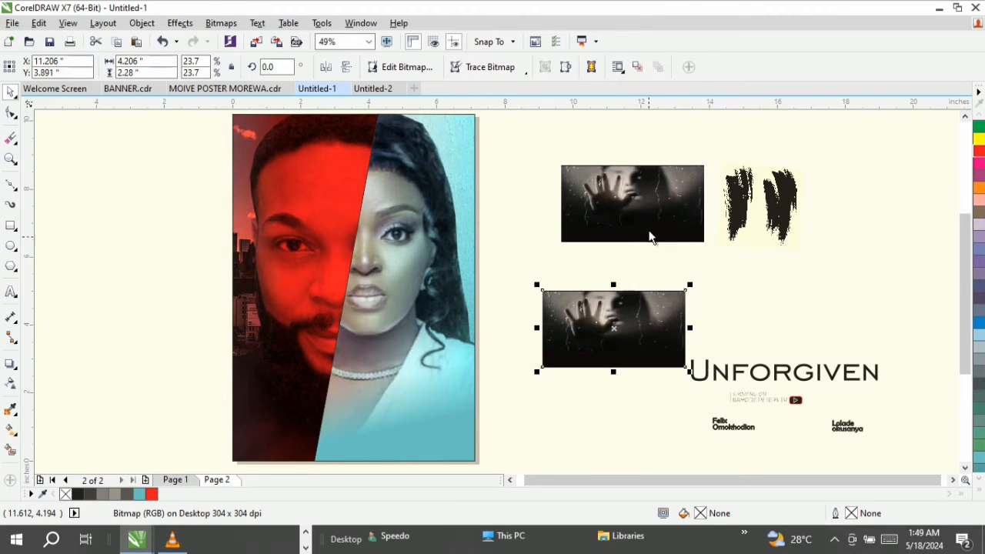
left_click(633, 201)
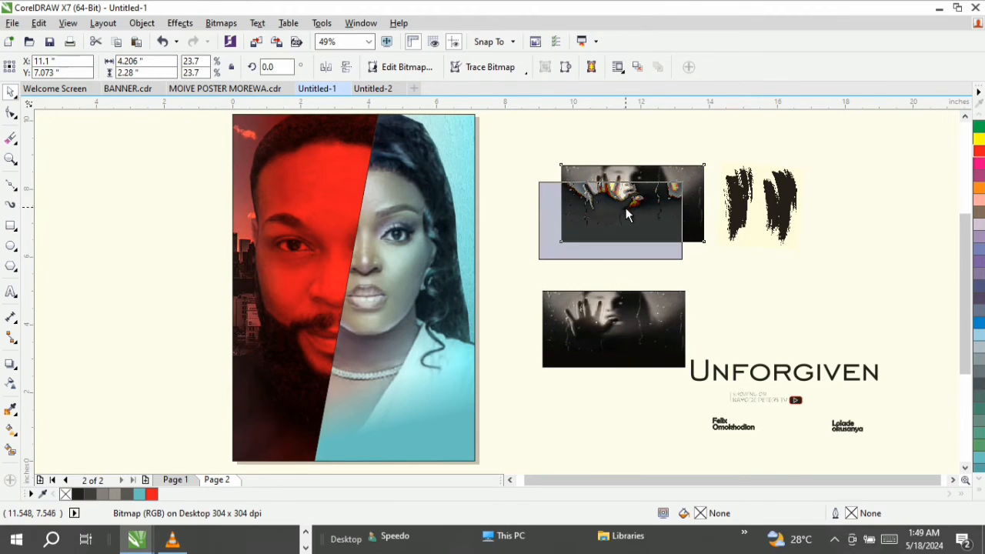
left_click_drag(626, 208, 608, 223)
PowerClip one dark hand image into the top of the woman's panel and the other into the top of the man's panel.
left_click(631, 331)
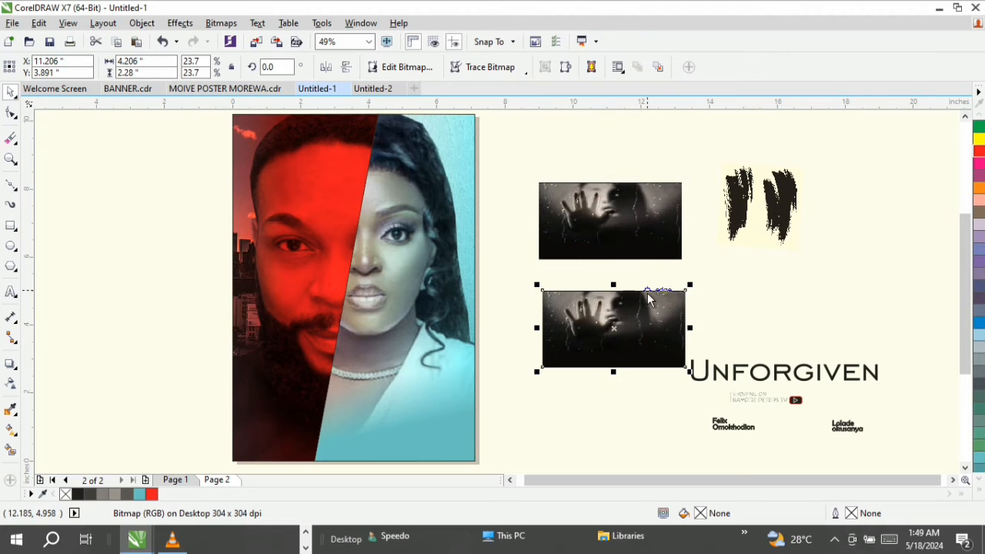
left_click_drag(636, 308, 457, 147)
left_click(492, 193)
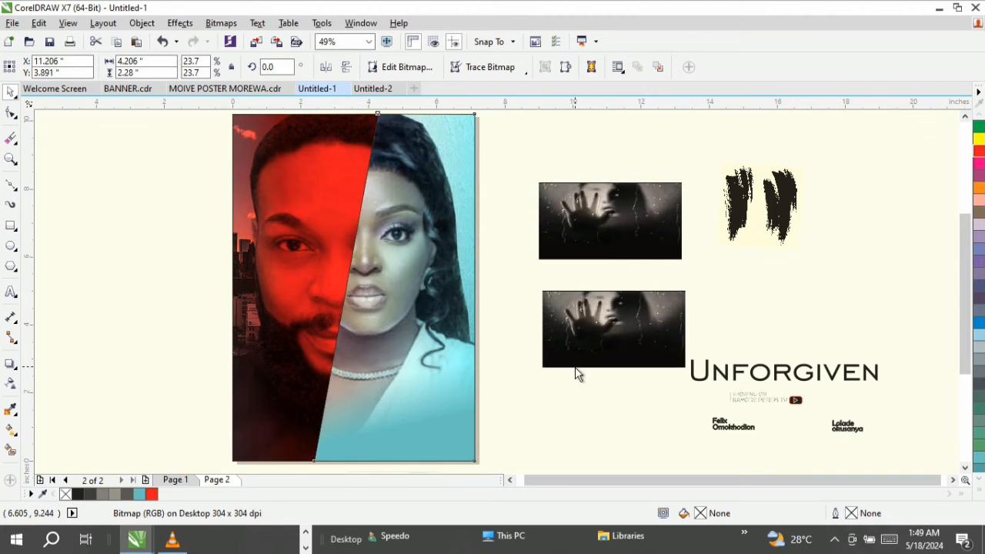
left_click(613, 229)
left_click_drag(613, 229, 291, 158)
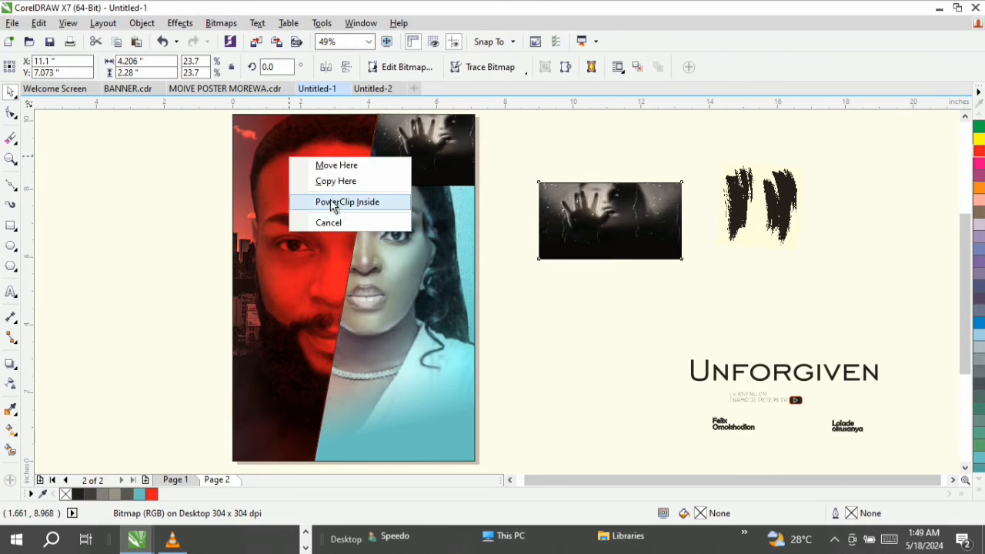
left_click(335, 203)
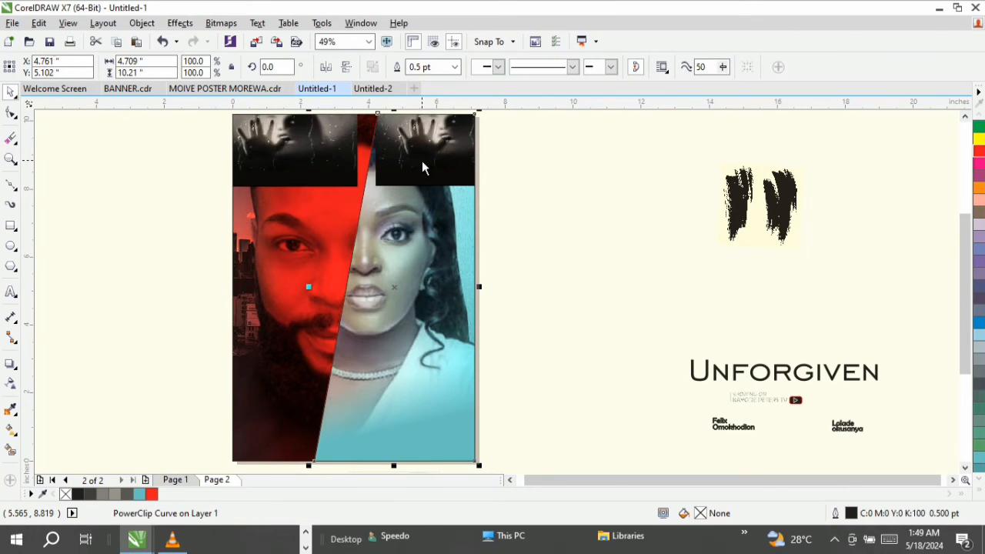
Open the woman's panel PowerClip contents and move the dark hand image out to the right of the slanted panel.
right_click(422, 162)
key("Escape")
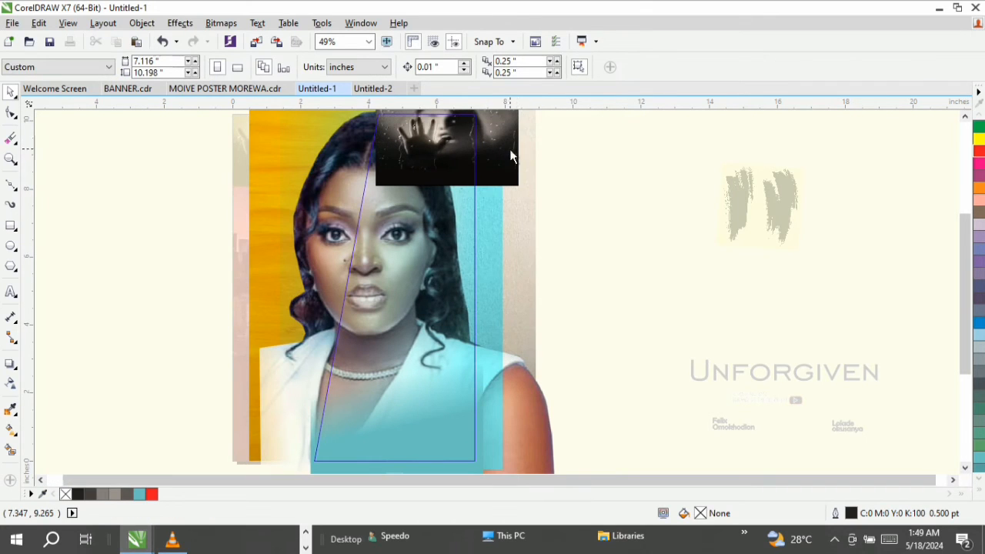
left_click(452, 129)
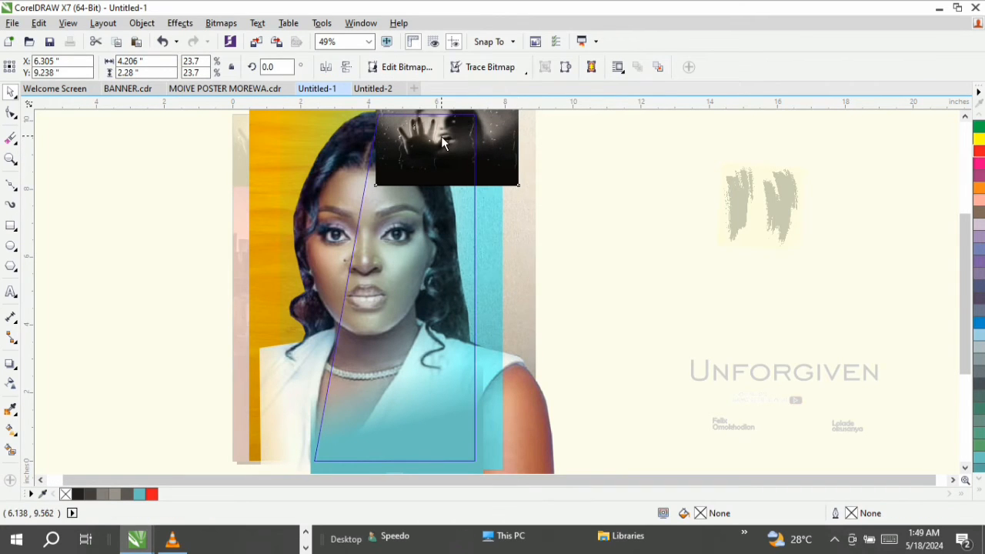
left_click_drag(442, 142, 537, 184)
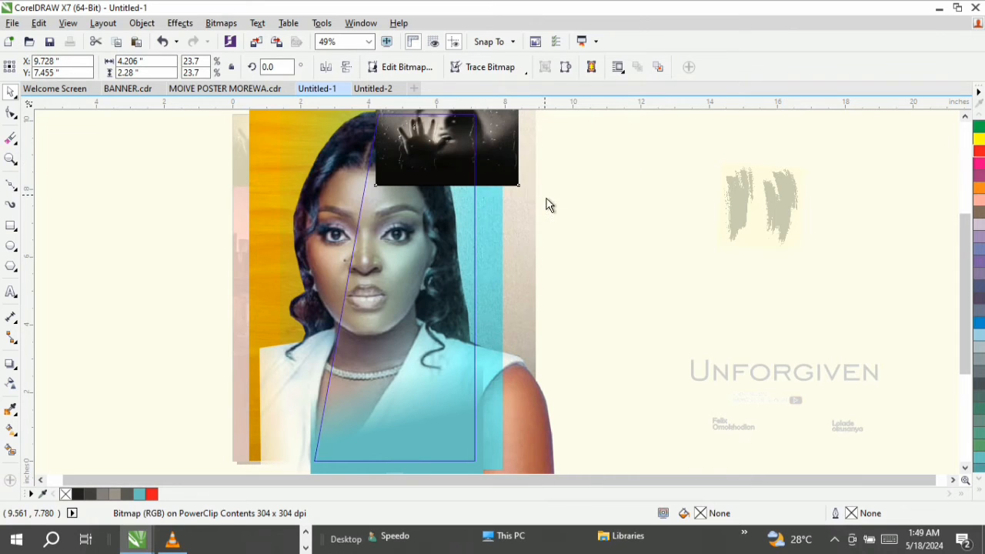
Try linear, conical and rectangular fountain transparencies on the hand image and settle on the elliptical type to fade its edges.
left_click(10, 384)
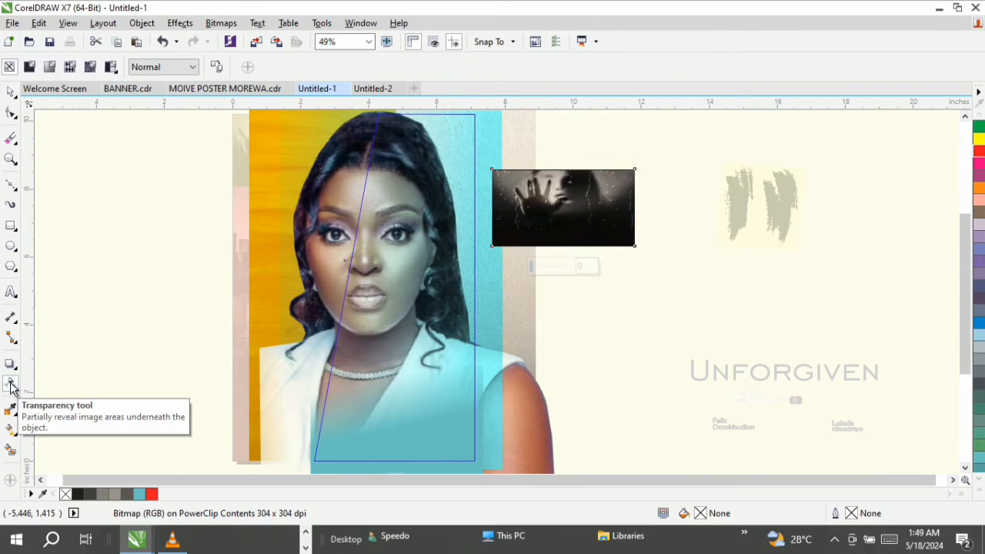
left_click(48, 66)
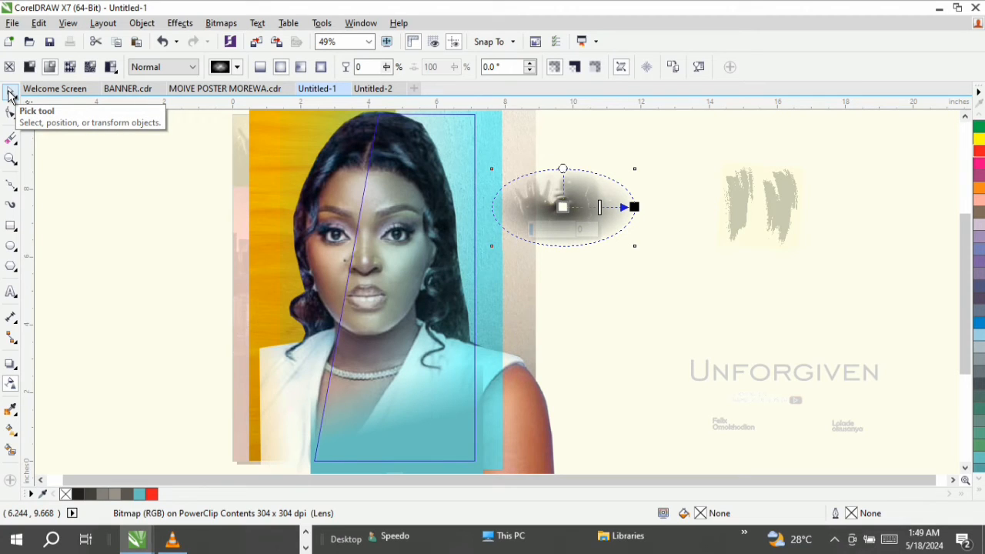
left_click(262, 70)
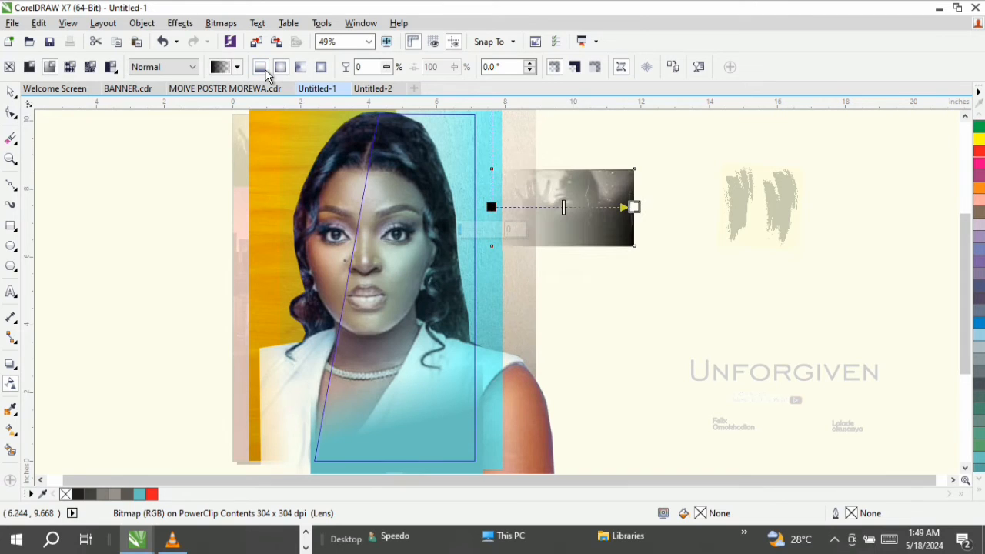
left_click(301, 68)
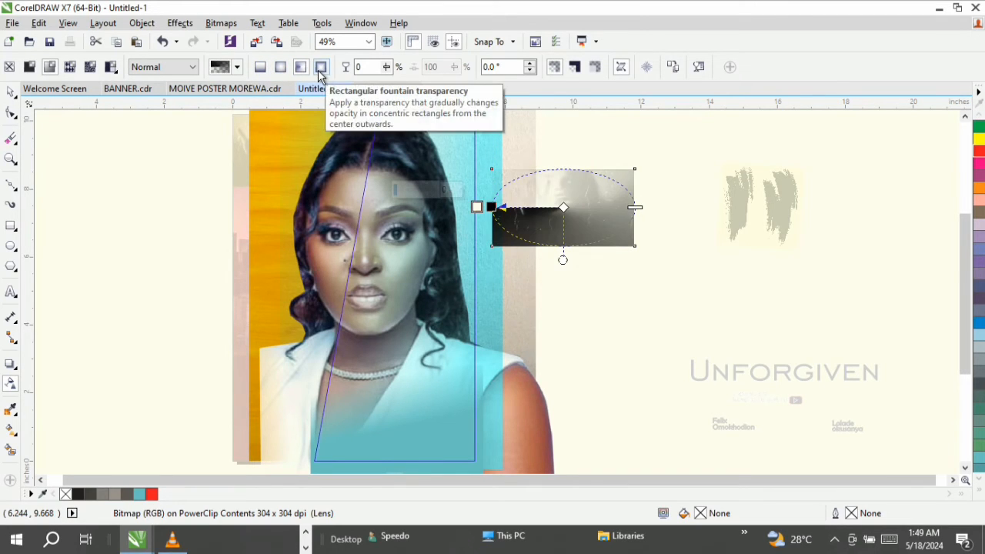
left_click(320, 67)
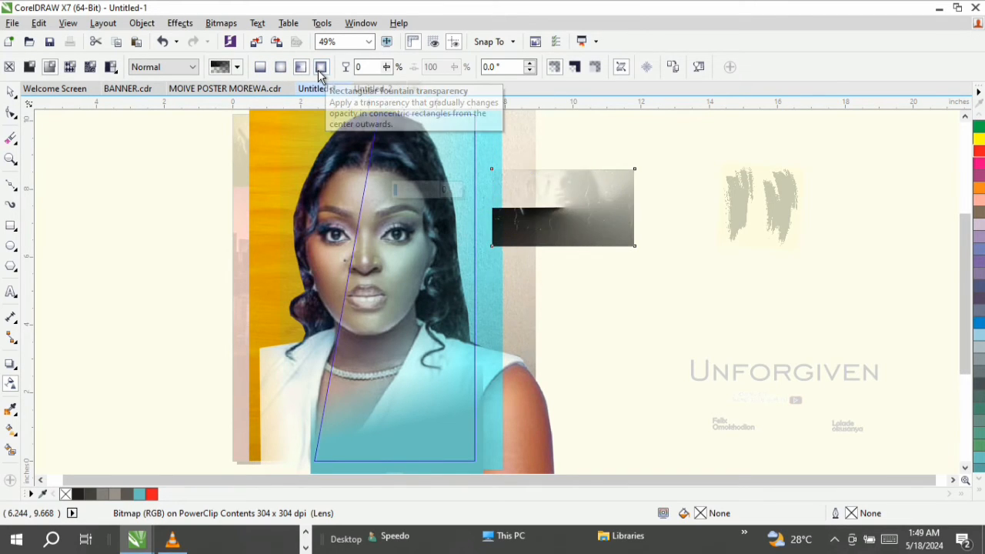
left_click(280, 68)
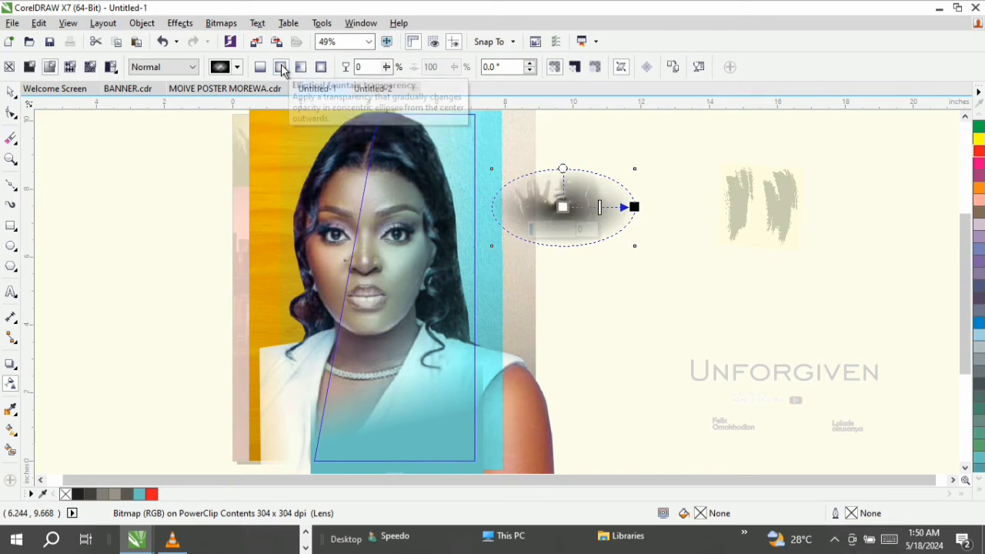
left_click(11, 90)
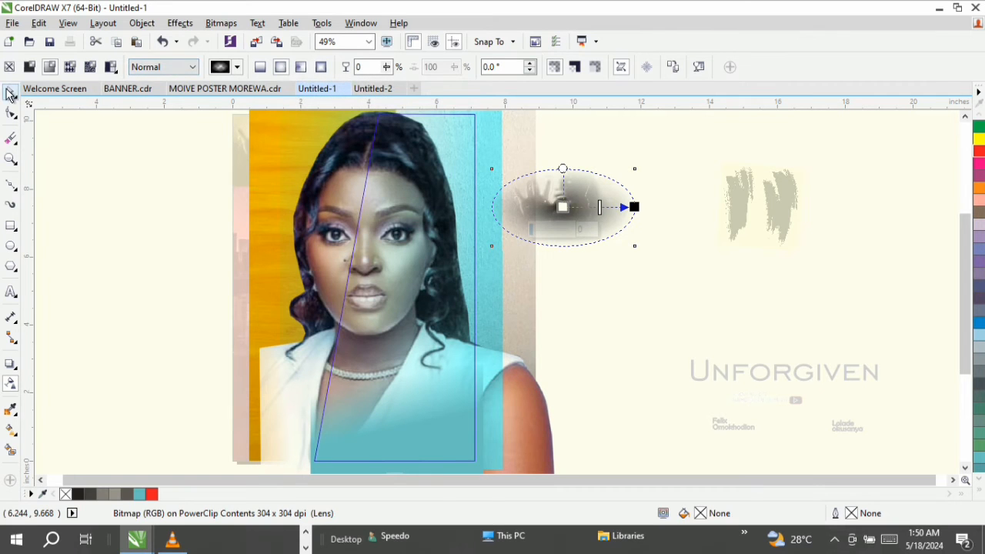
Move the faded hand image to the upper right of the woman's panel, centered at about X 6.27 and Y 9.6 inches.
left_click_drag(579, 215, 463, 141)
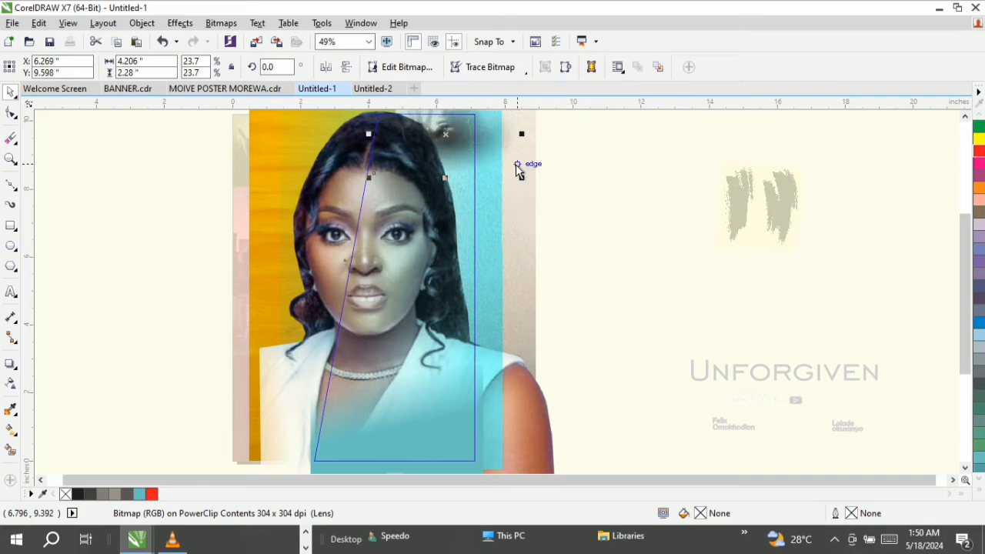
left_click_drag(519, 176, 503, 178)
left_click(495, 182)
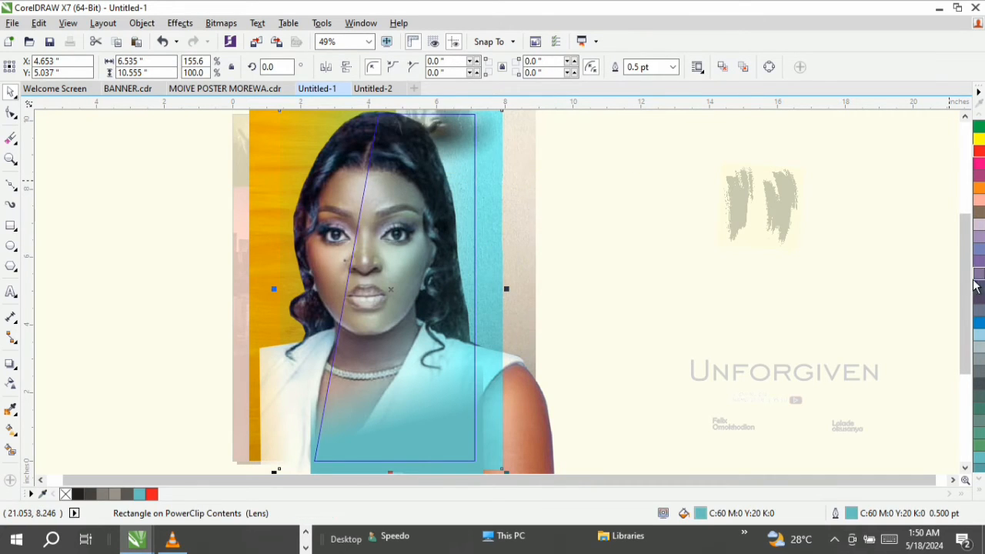
Shrink the faded hand image to about 3.59 by 1.94 inches, reposition it at the woman's panel's upper right corner, and finish editing the PowerClip.
left_click_drag(963, 272, 961, 256)
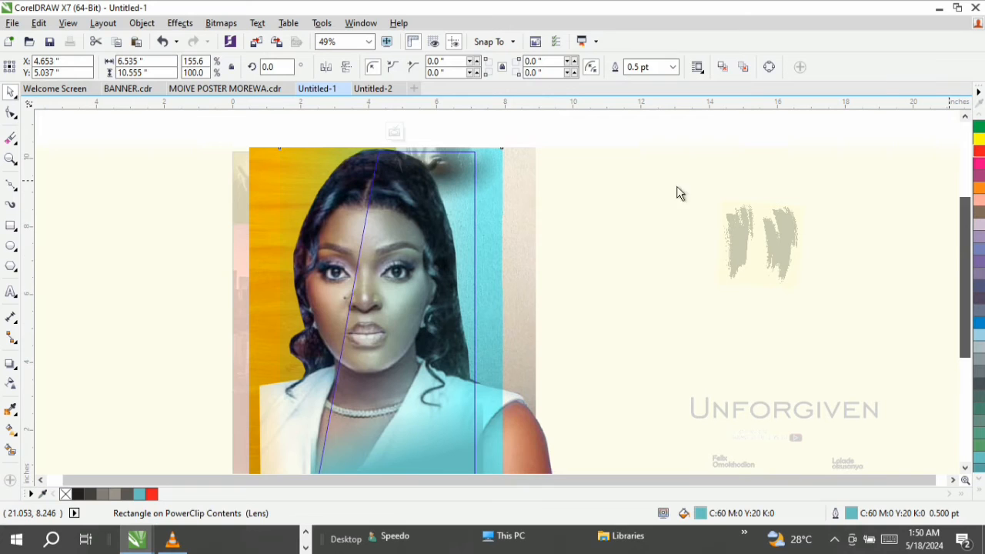
left_click(435, 152)
left_click(446, 155)
left_click(389, 203)
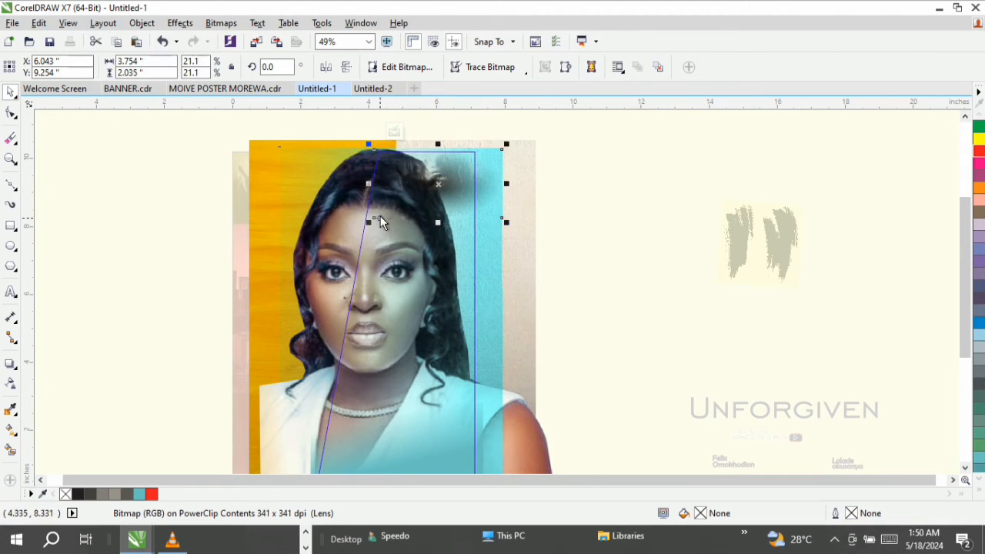
left_click(372, 220)
left_click_drag(398, 218, 400, 213)
left_click_drag(453, 172, 462, 162)
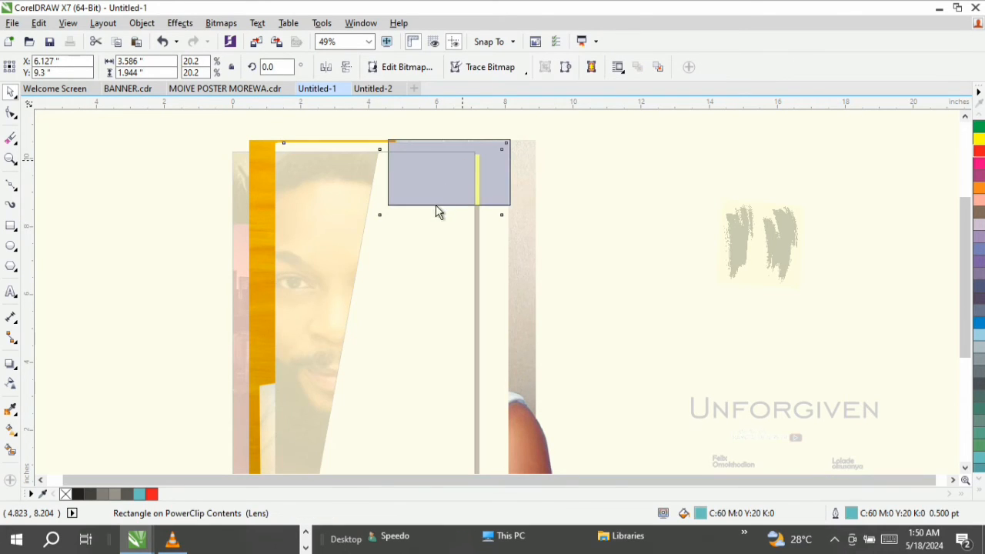
left_click_drag(435, 206, 455, 177)
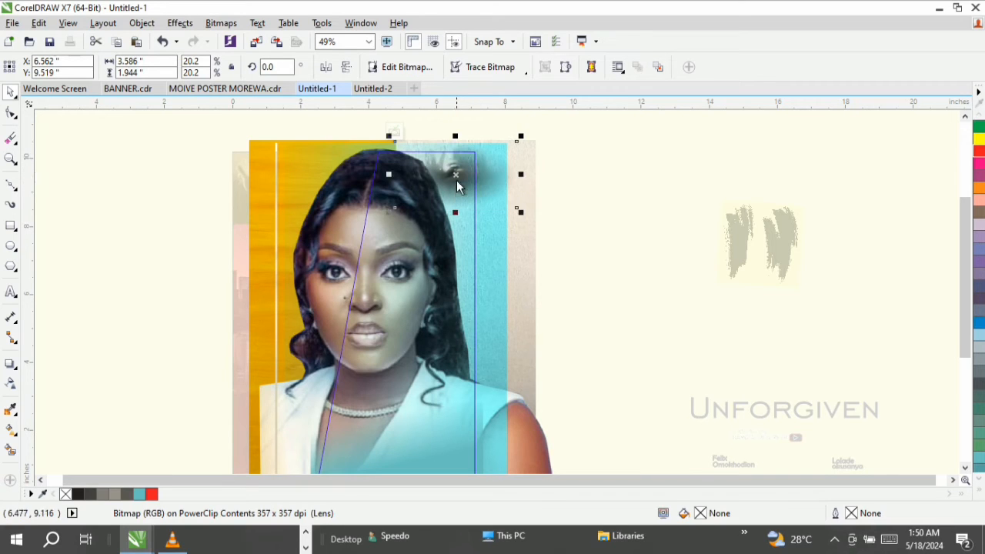
left_click(616, 268, "ctrl")
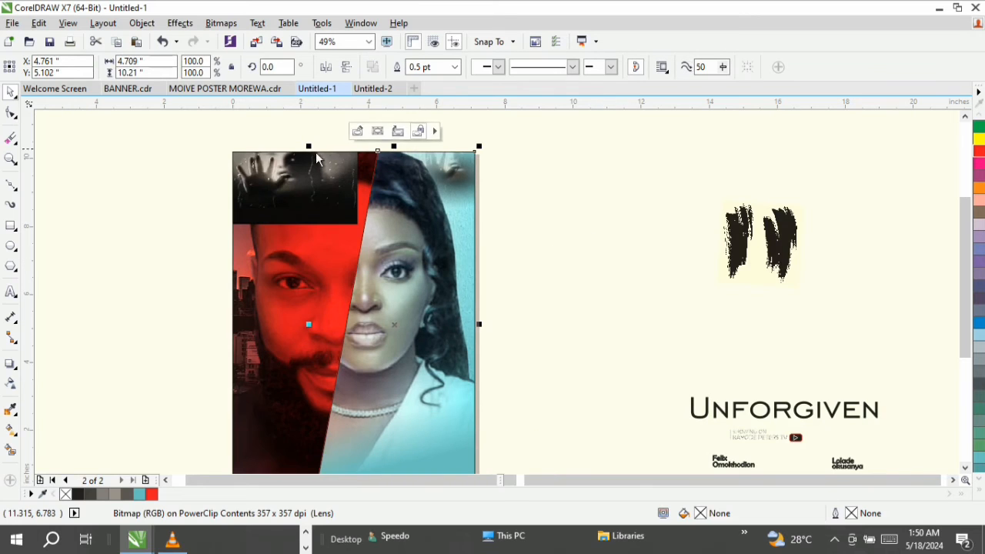
Open the man's panel PowerClip contents and move the dark hand image out to the right of the portrait.
left_click(294, 209)
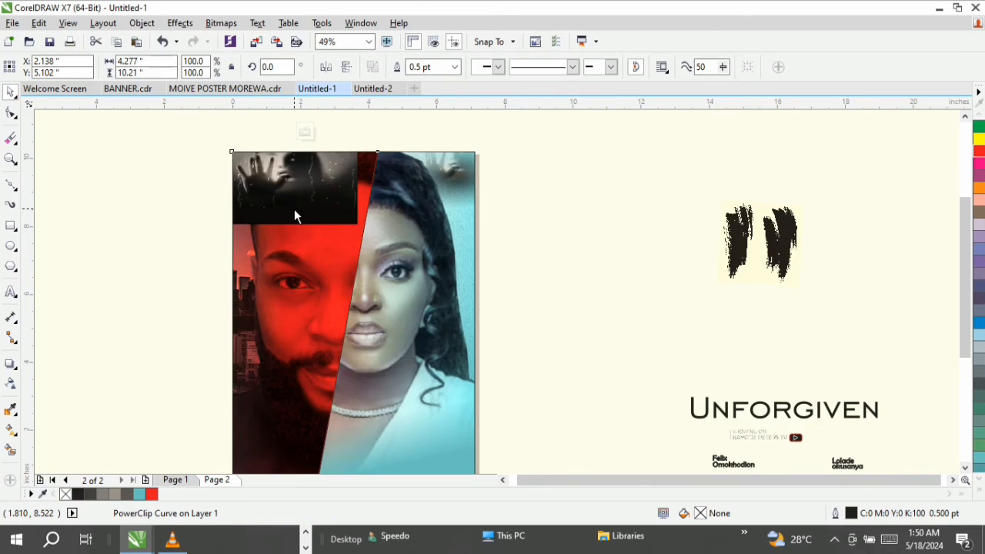
left_click(293, 209, "ctrl")
left_click(282, 198)
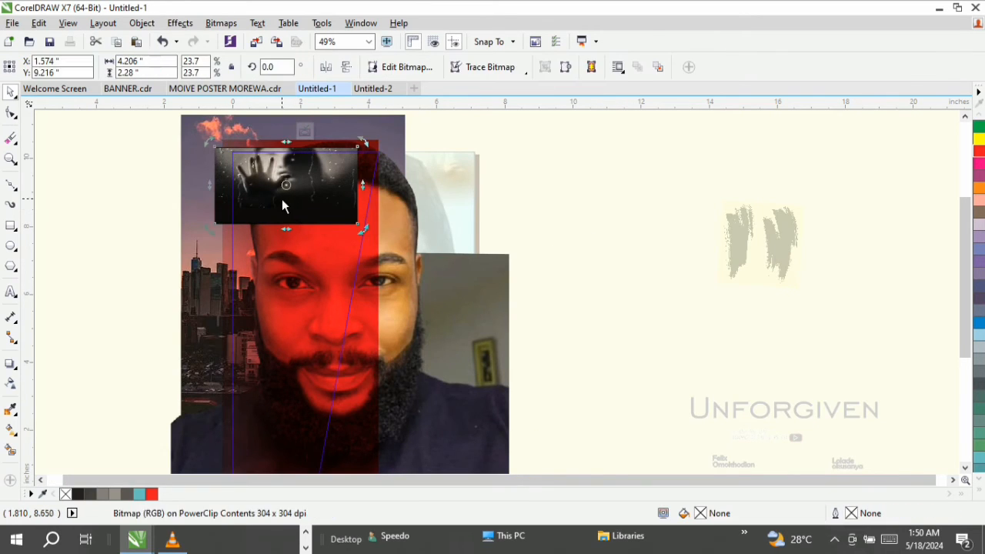
left_click_drag(281, 199, 633, 237)
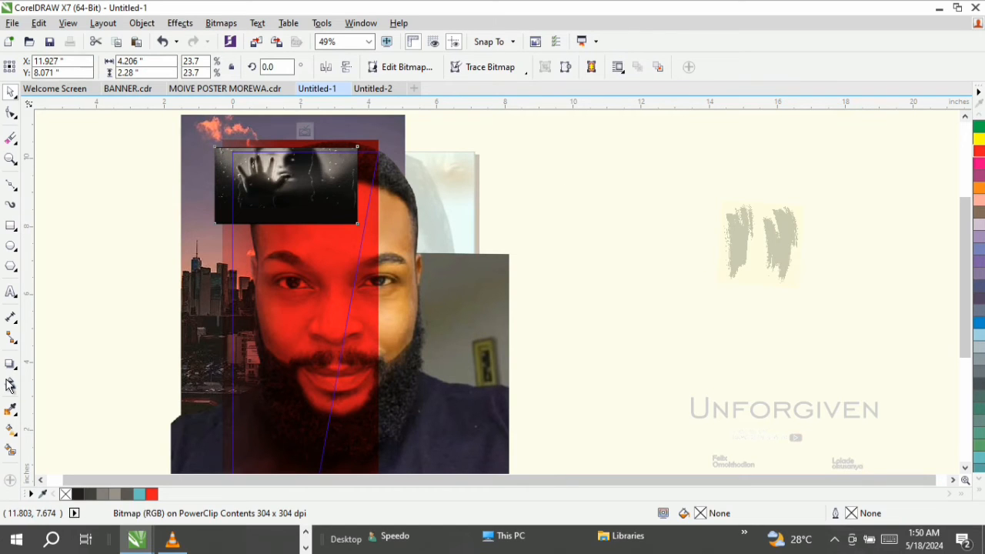
Apply an elliptical fountain transparency to the dark hand image to fade its edges.
left_click(9, 385)
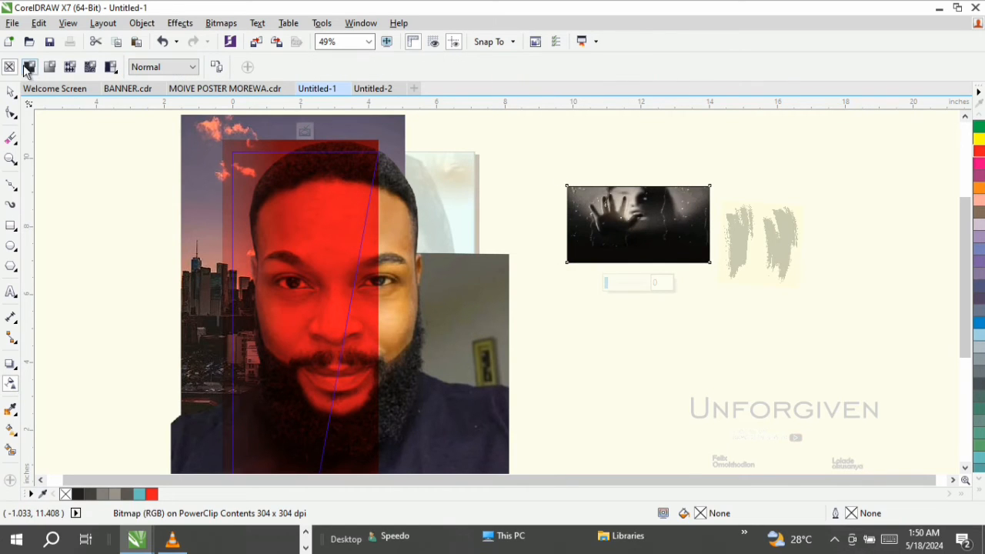
left_click(50, 68)
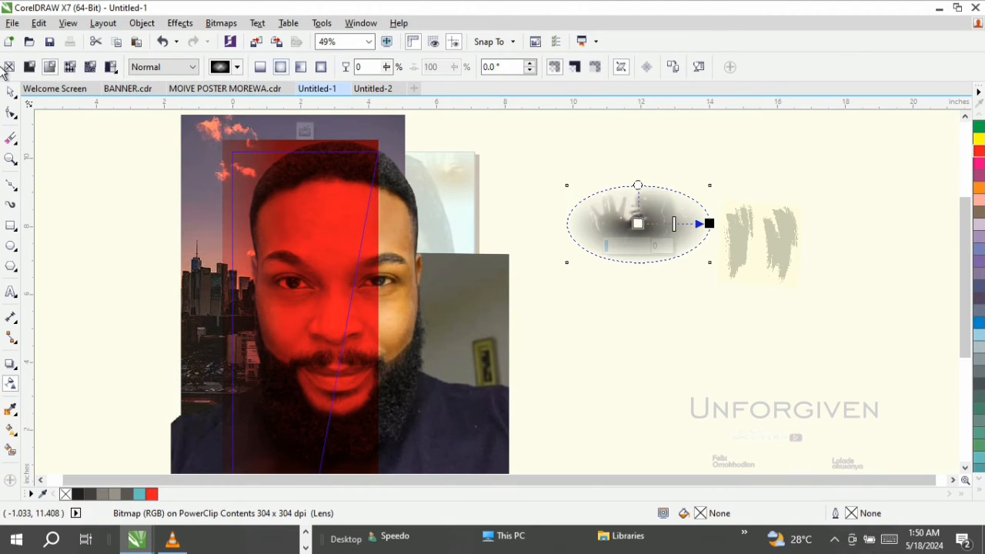
left_click(10, 92)
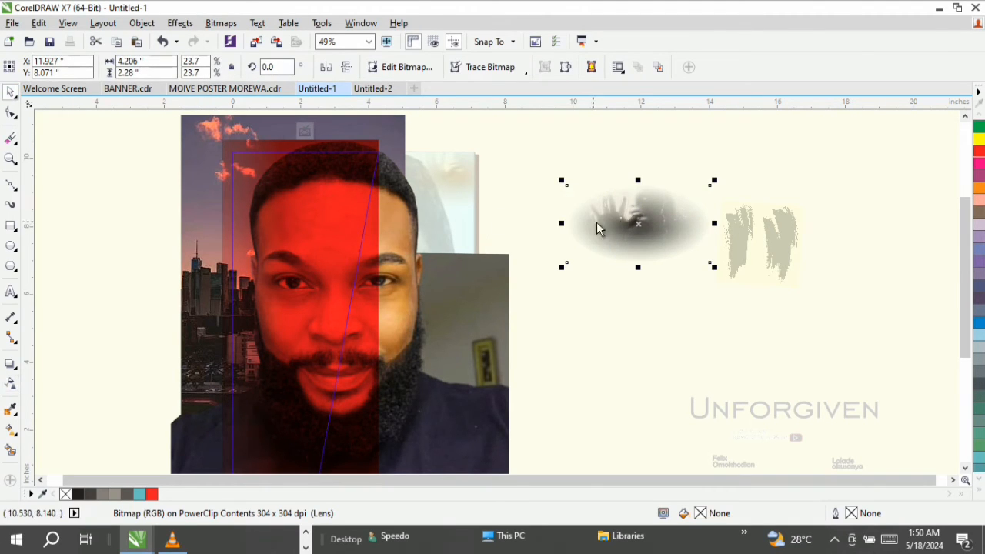
Place the faded hand image at the man's panel's upper left, scaled to about 3.2 by 1.73 inches, and finish editing the PowerClip.
left_click_drag(598, 227, 320, 215)
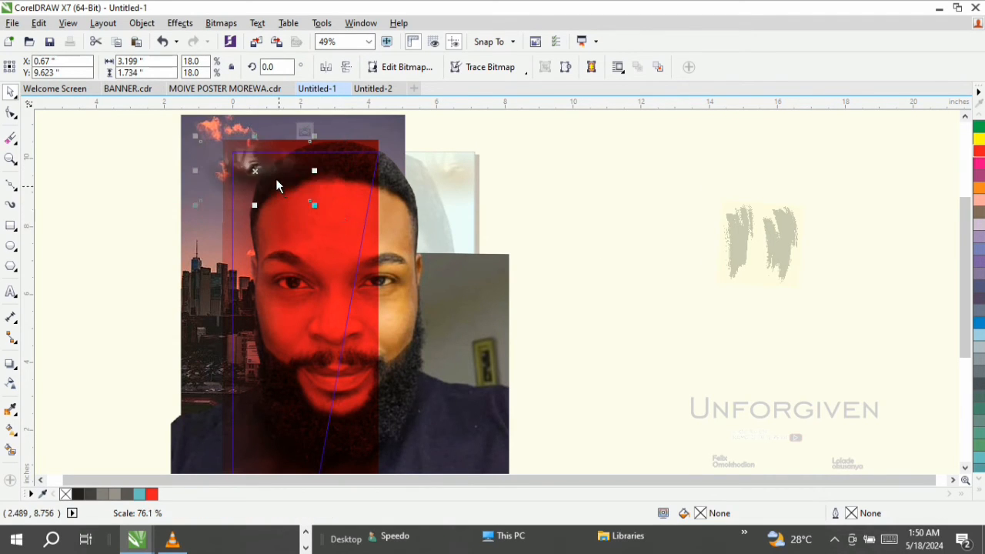
left_click_drag(257, 168, 265, 175)
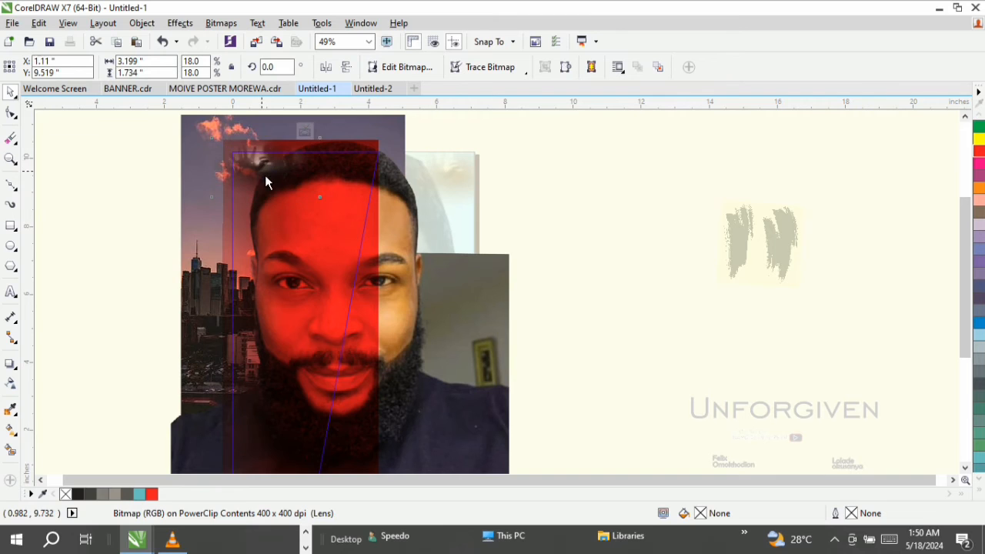
left_click(264, 174)
left_click(577, 200, "ctrl")
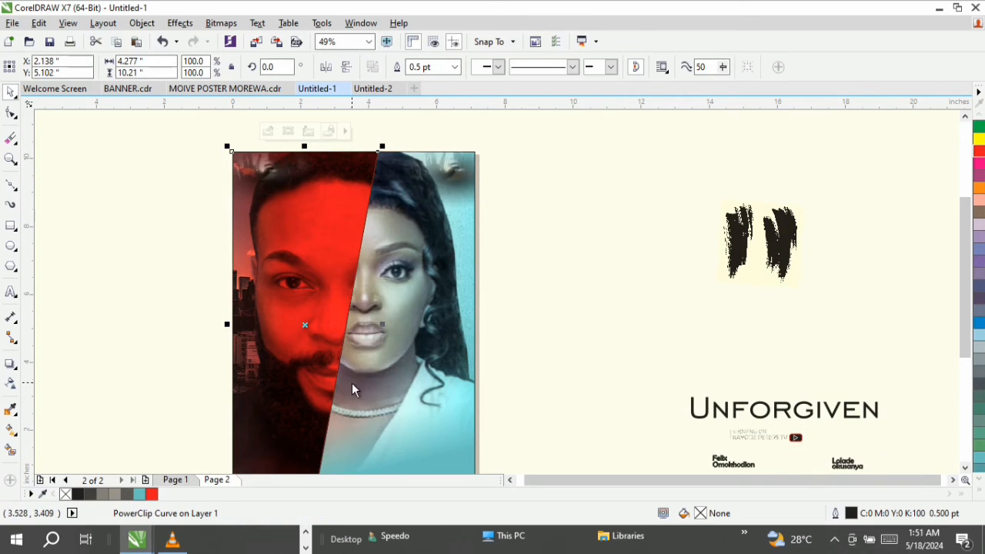
Remove the outline from the man's slanted panel and set its fill to none.
key("F10")
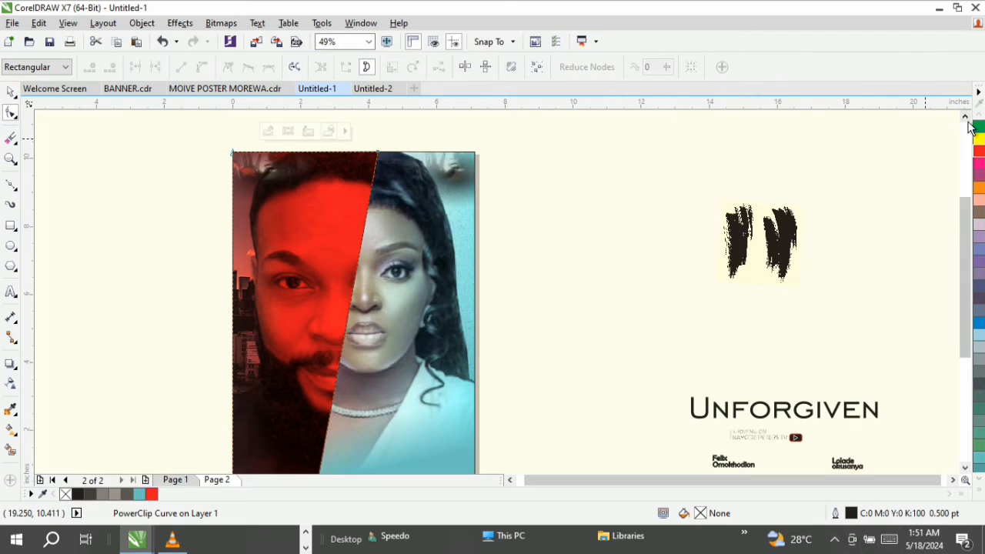
left_click(977, 496)
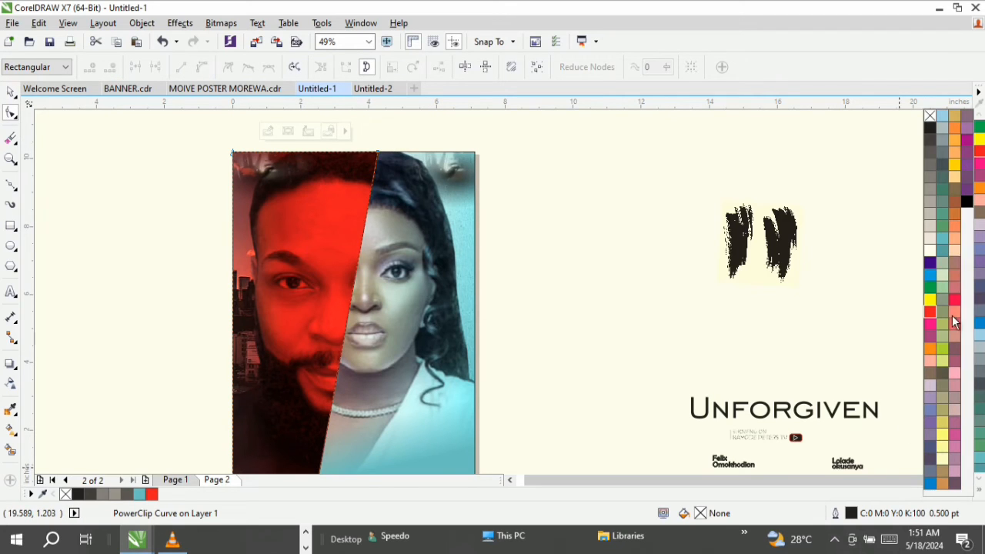
right_click(930, 116)
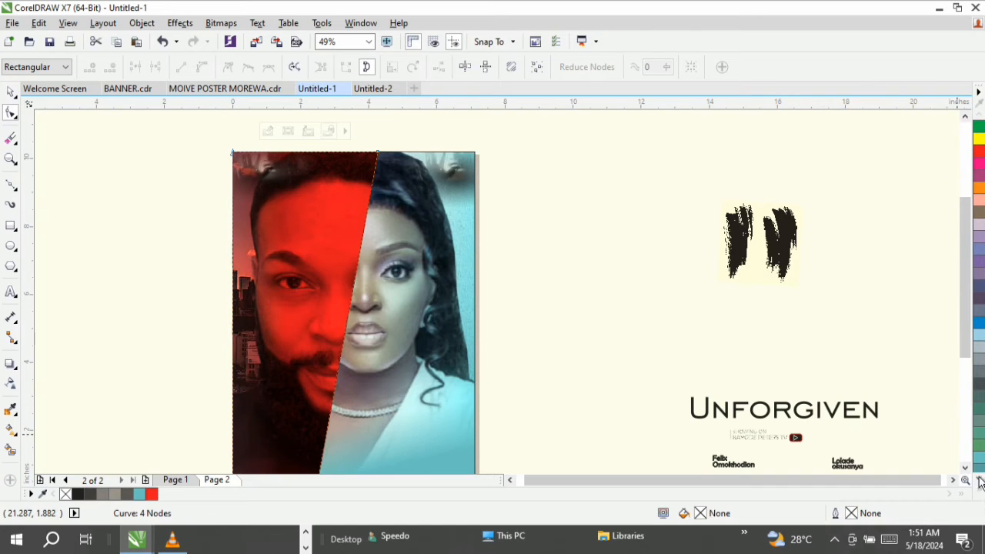
left_click(978, 490)
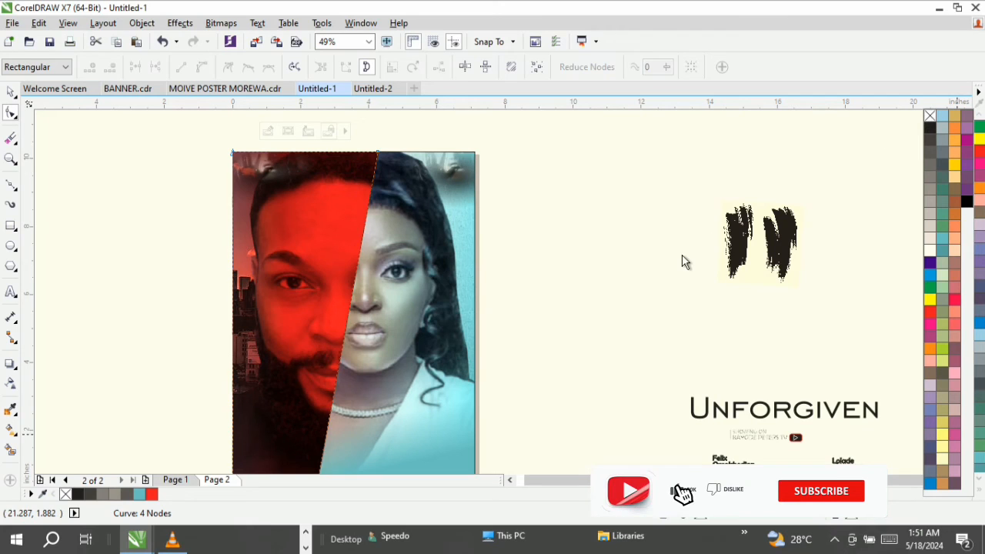
key("space")
key("space")
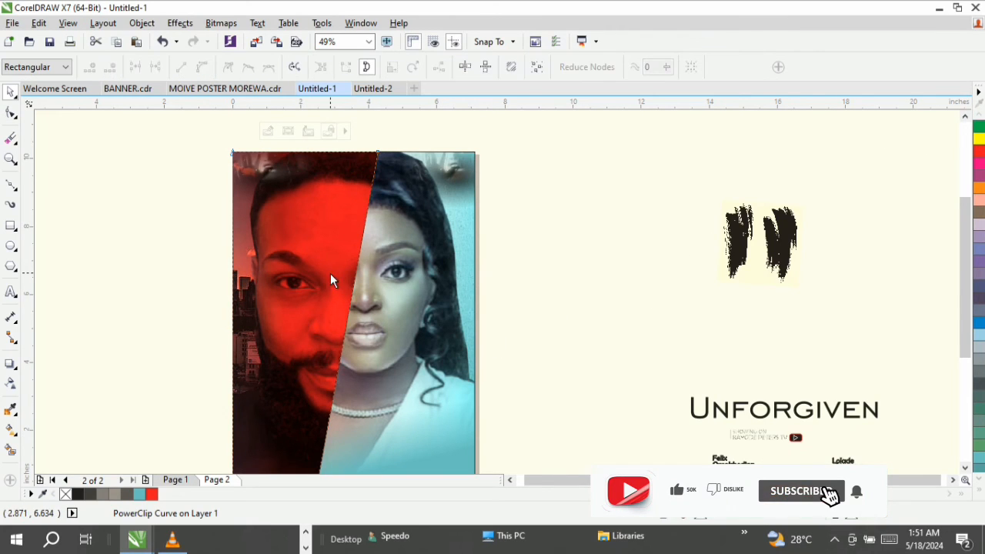
left_click(978, 493)
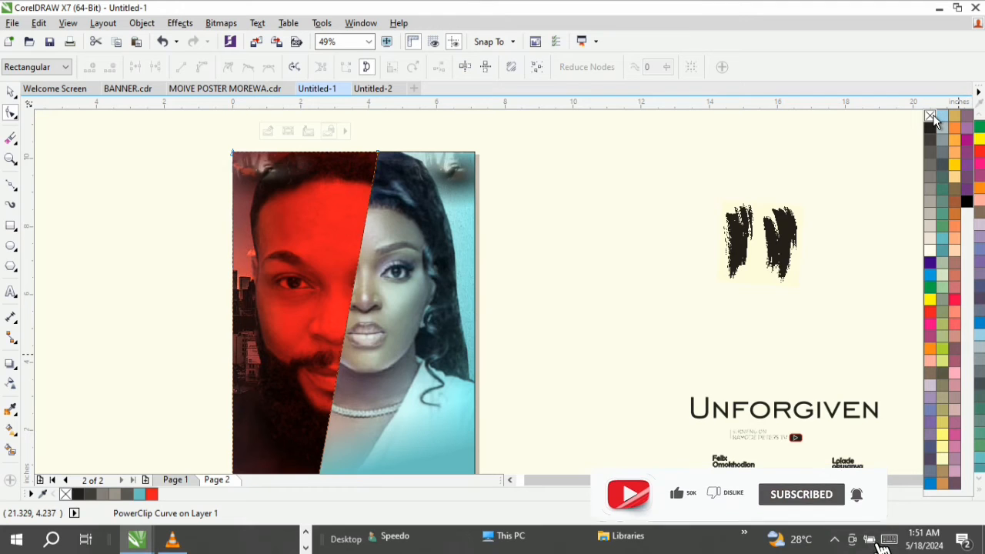
left_click(929, 116)
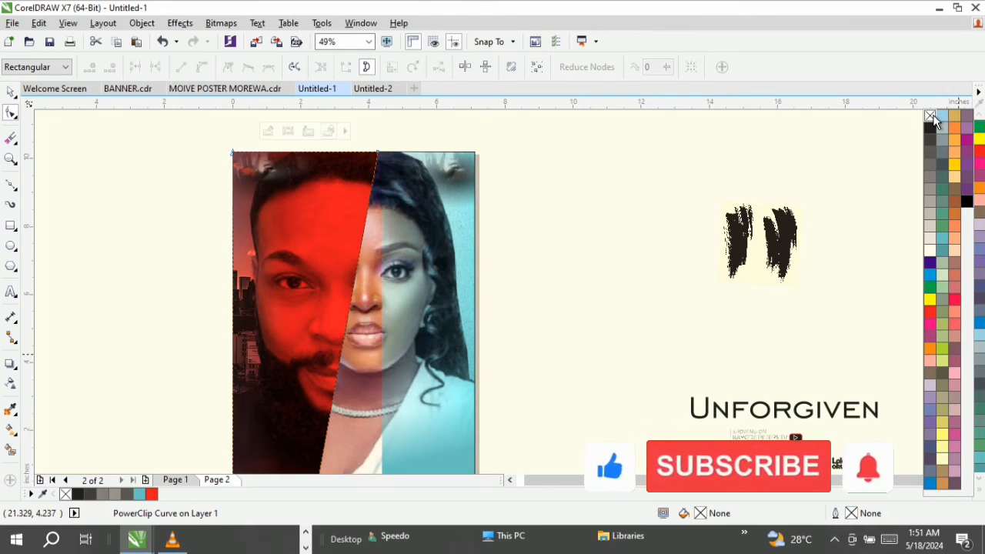
Remove the black outline from the woman's slanted panel along the diagonal seam between the portraits.
left_click(432, 314)
key("space")
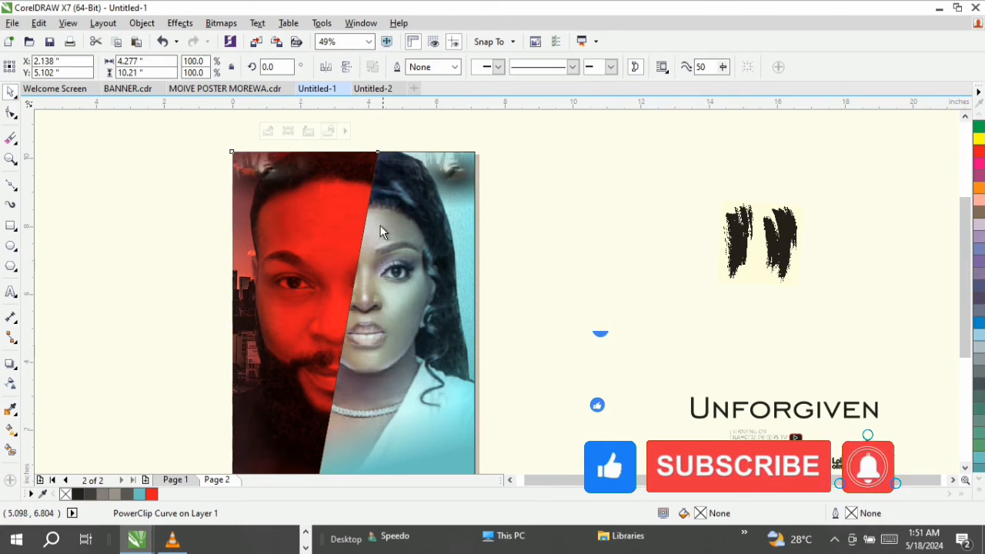
key("z")
left_click(357, 241)
left_click(371, 271)
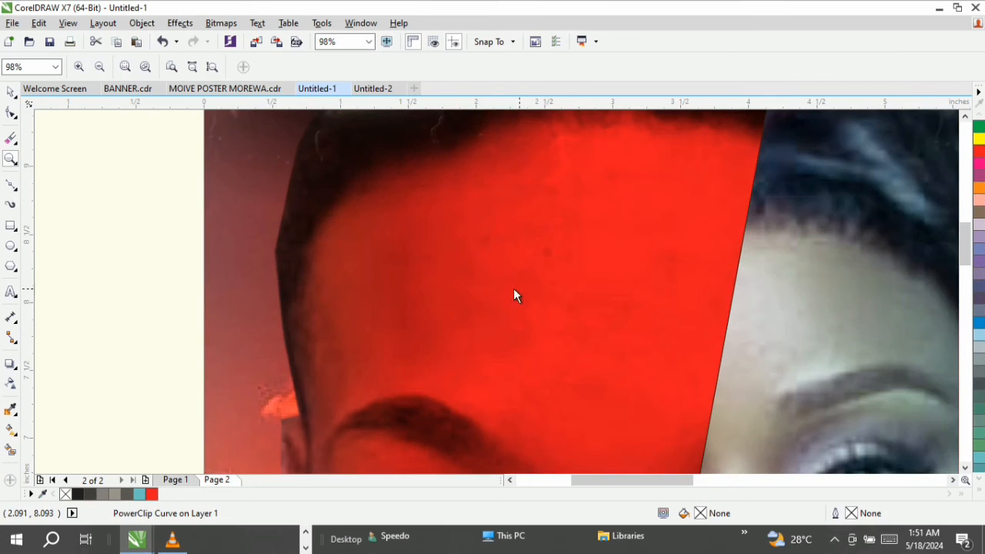
left_click_drag(741, 300, 702, 313)
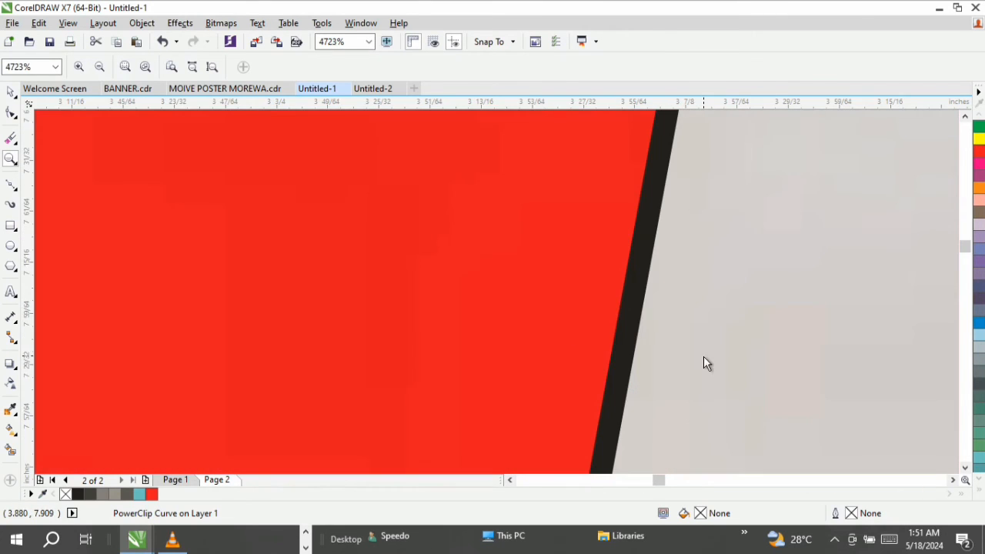
key("space")
key("F10")
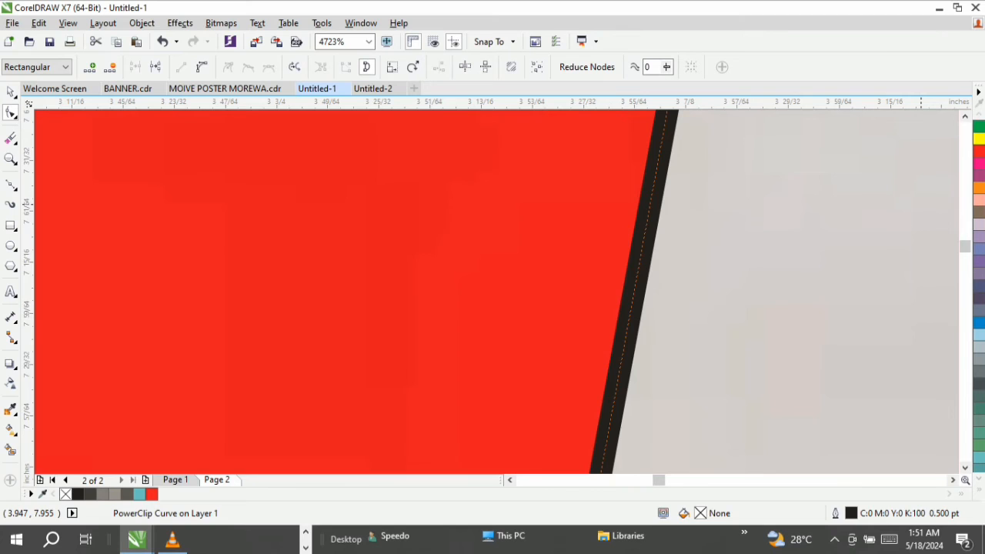
left_click(980, 492)
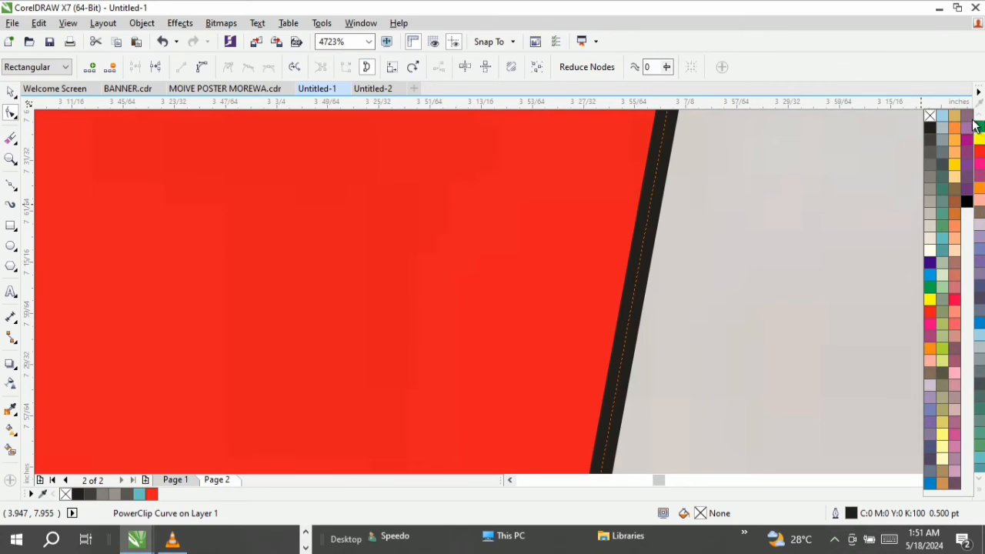
right_click(929, 117)
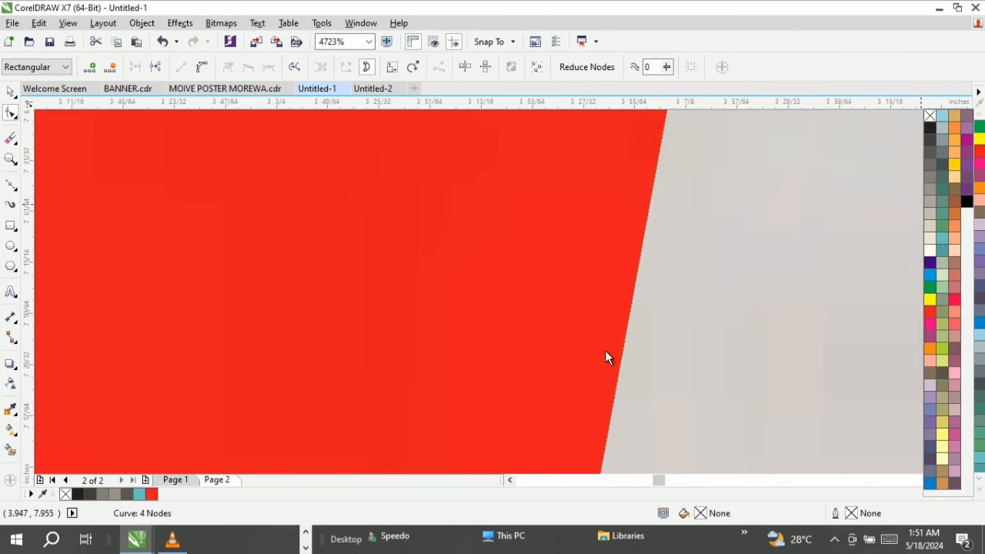
Move the black brush-stroke bitmap from the far side of the pasteboard to just beside the poster page.
key("z")
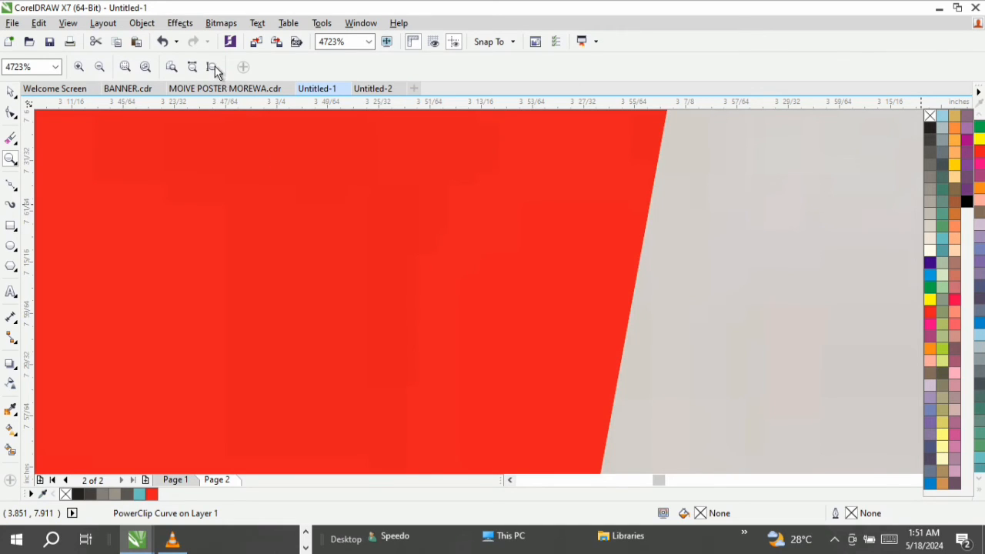
key("space")
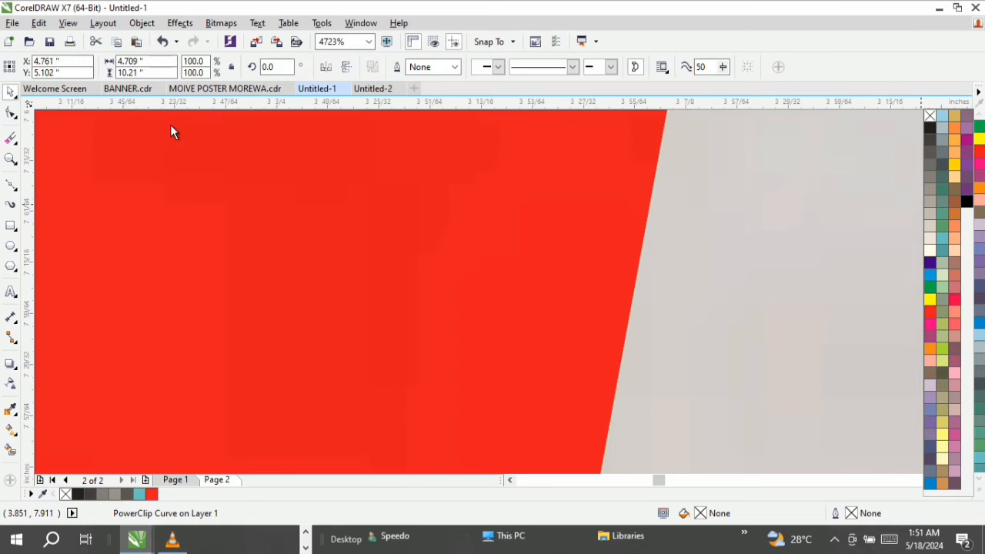
left_click(11, 163)
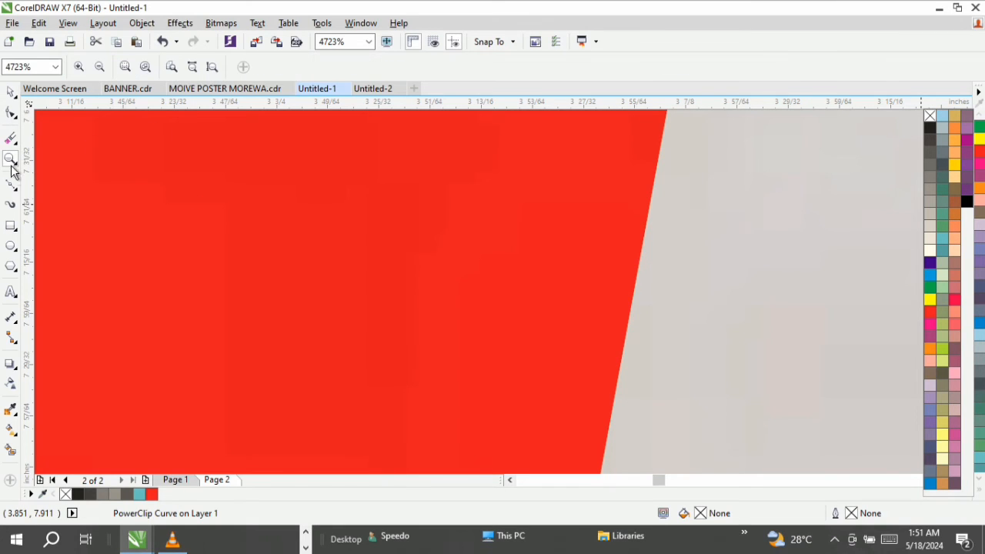
left_click(213, 67)
key("space")
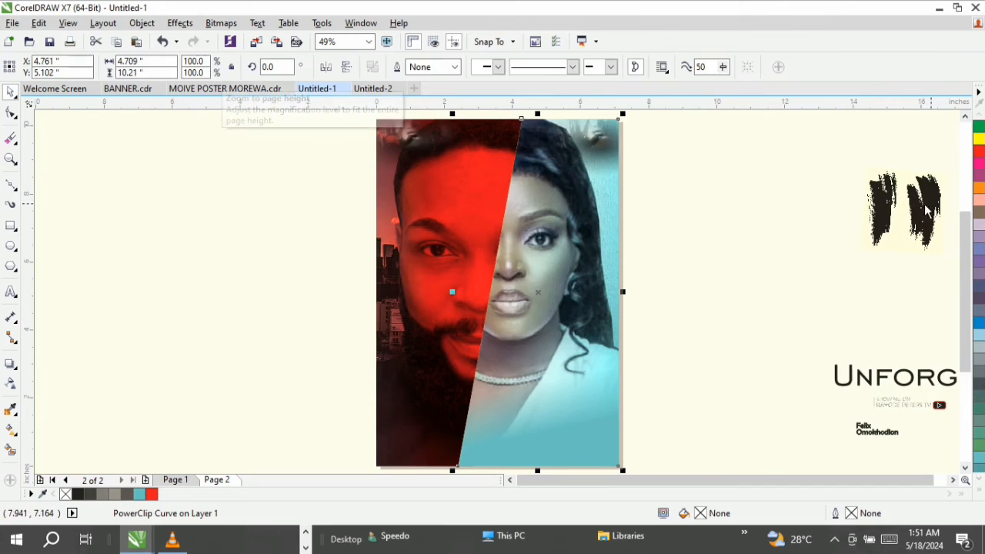
left_click_drag(915, 217, 700, 239)
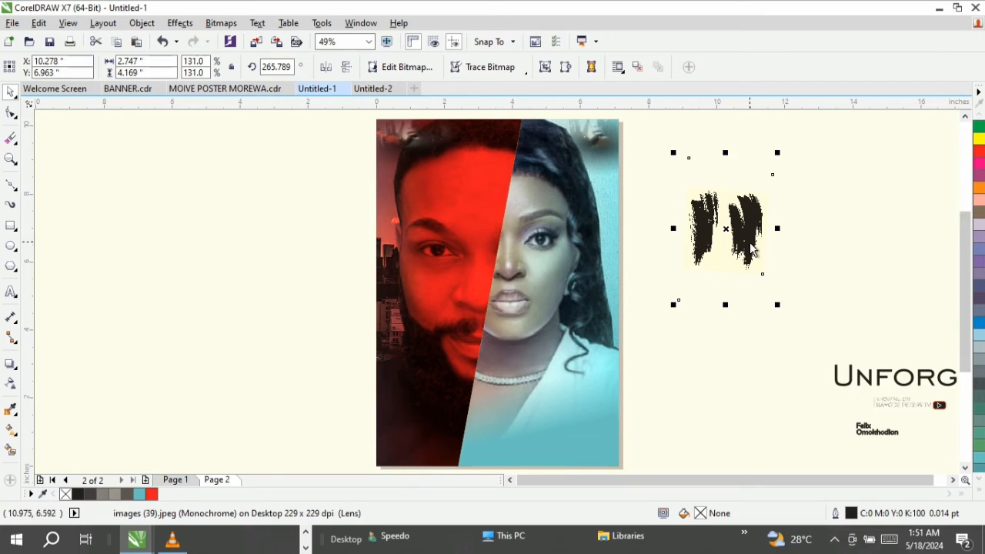
mouse_move(729, 234)
left_mouse_down()
mouse_move(729, 254)
mouse_move(706, 233)
left_mouse_up()
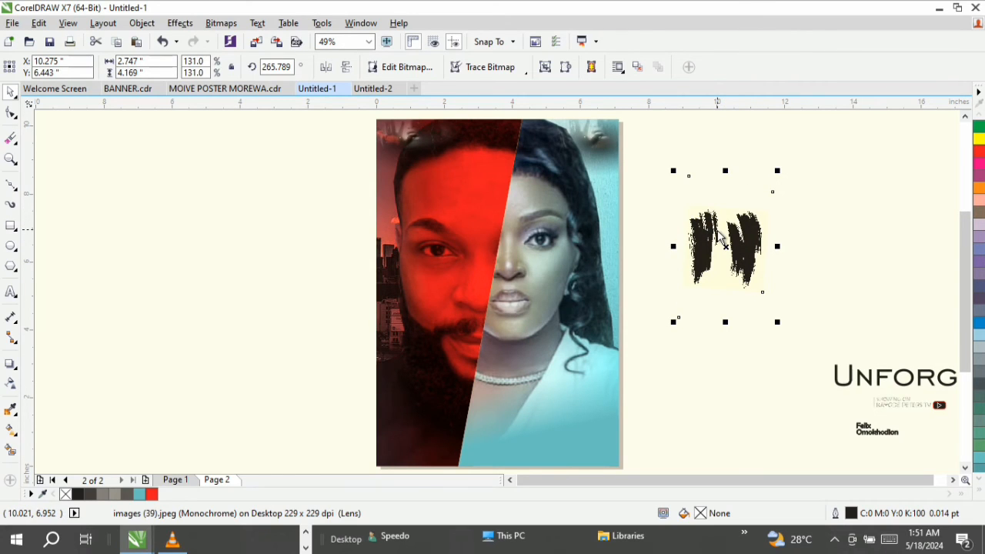
left_click_drag(758, 242, 750, 244)
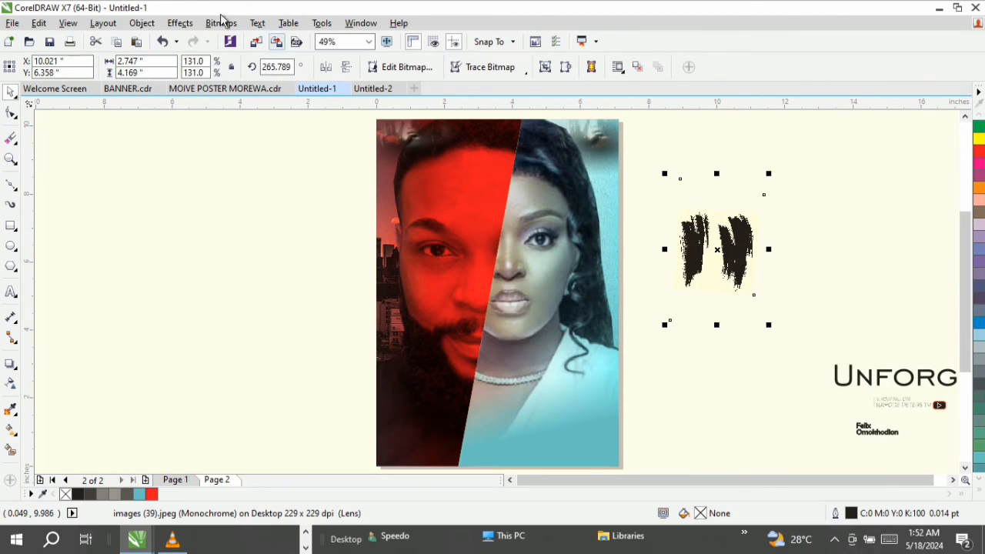
left_click(216, 28)
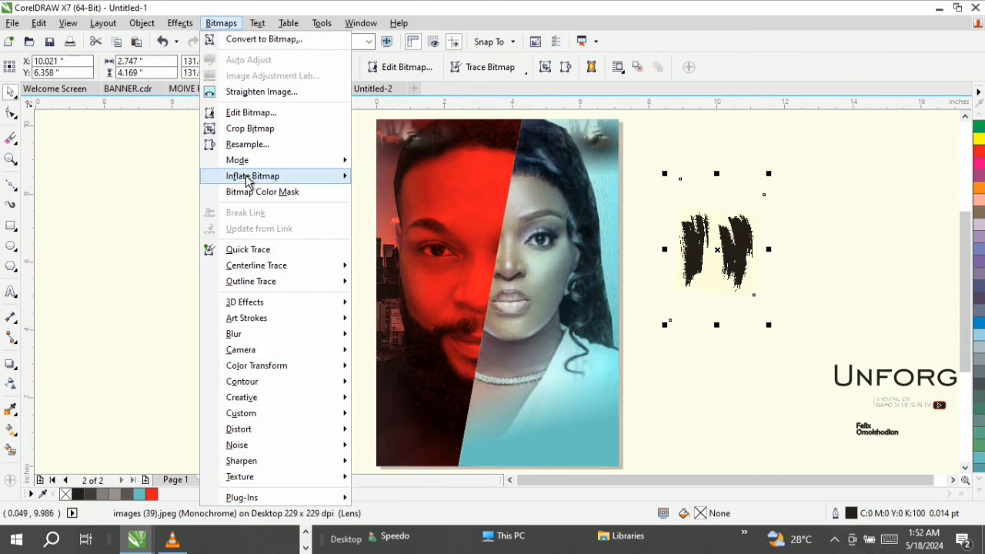
mouse_move(248, 164)
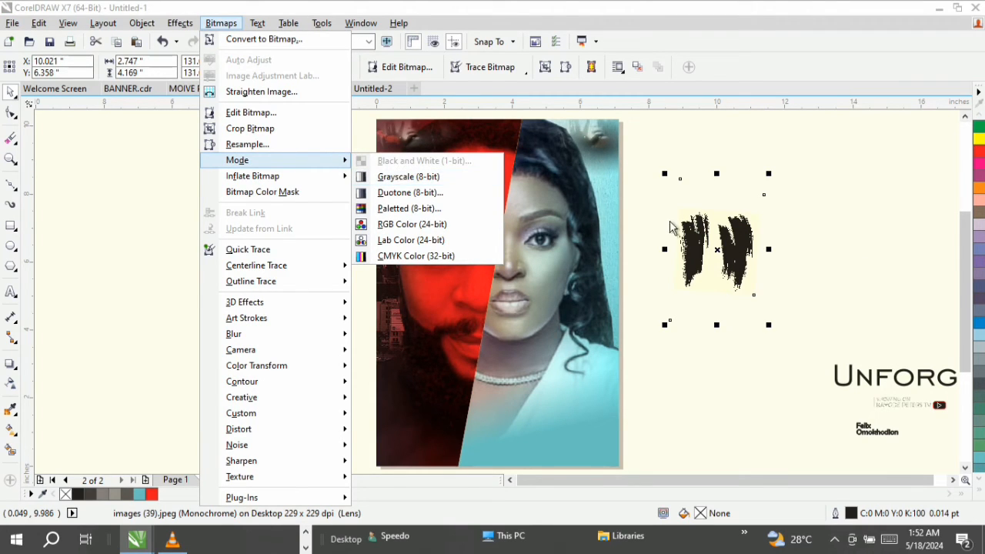
left_click(706, 255)
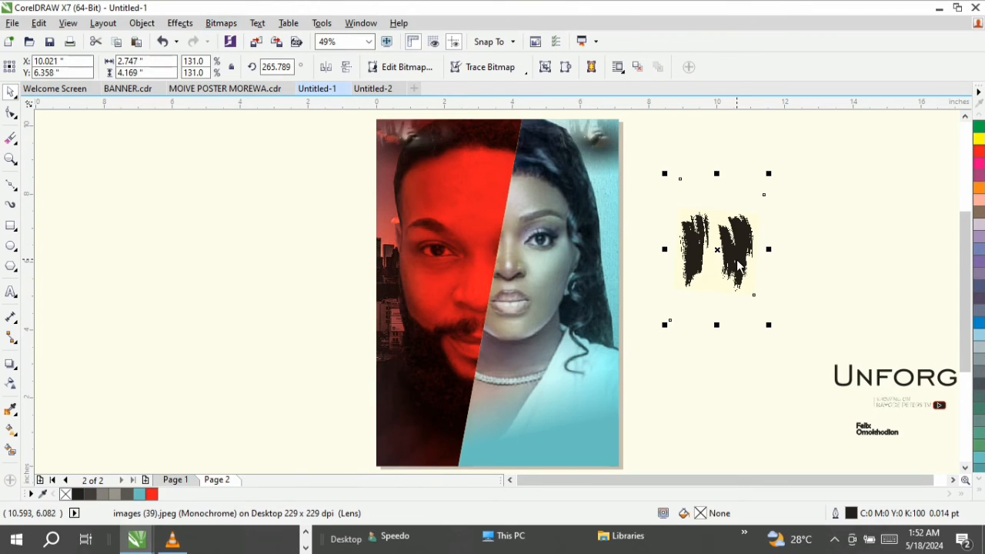
Shift the brush-stroke bitmap slightly upward and recolour it, trying green, purple and magenta before settling on red.
left_click_drag(737, 260, 737, 245)
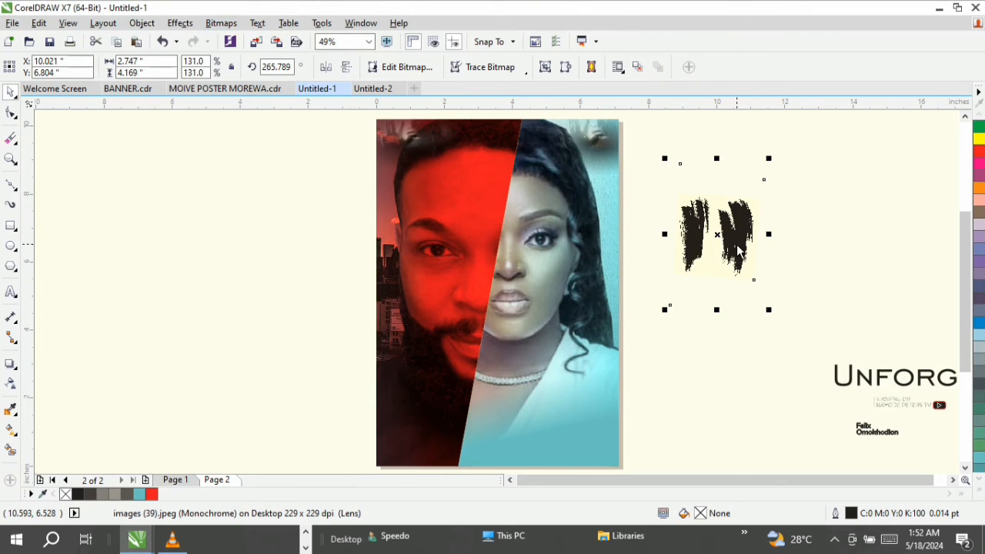
left_click(978, 157)
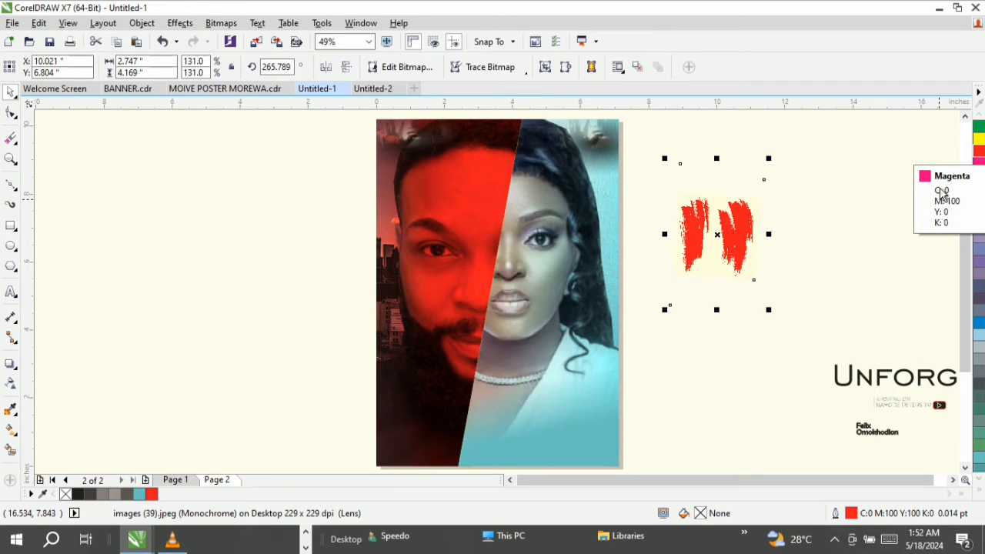
left_click(978, 127)
left_click(978, 176)
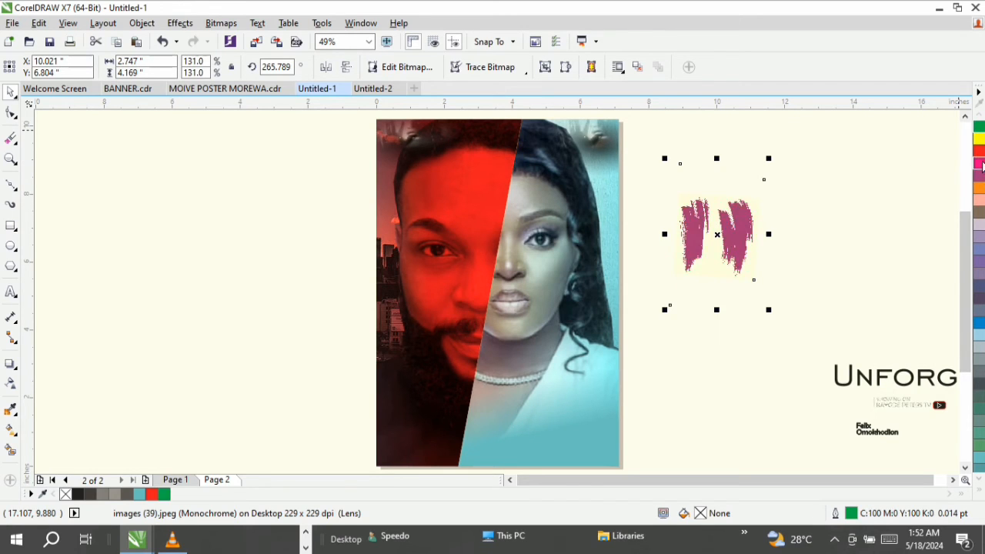
left_click(979, 163)
left_click(979, 157)
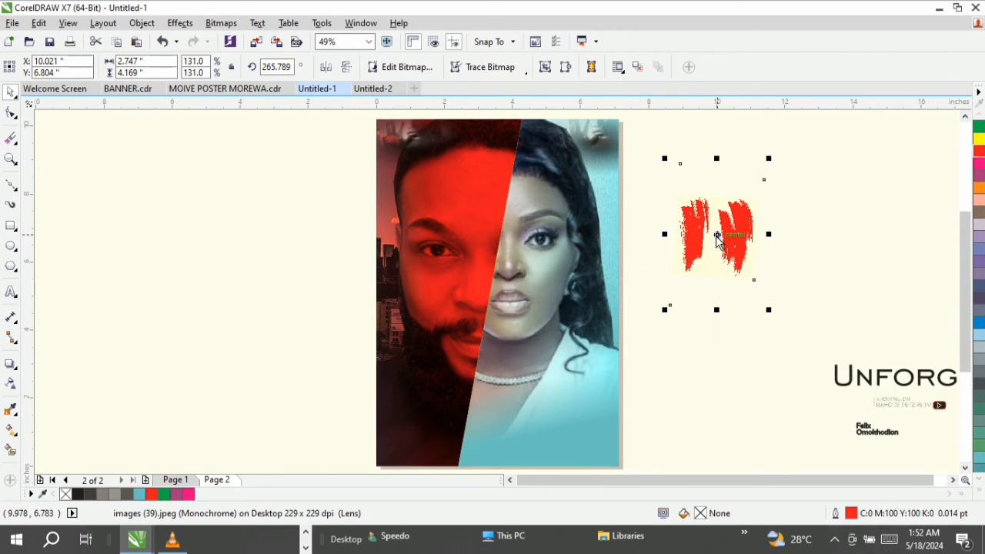
Place the red brush strokes across the portrait seam at forehead height and crop the left stroke out of the bitmap.
left_click(8, 113)
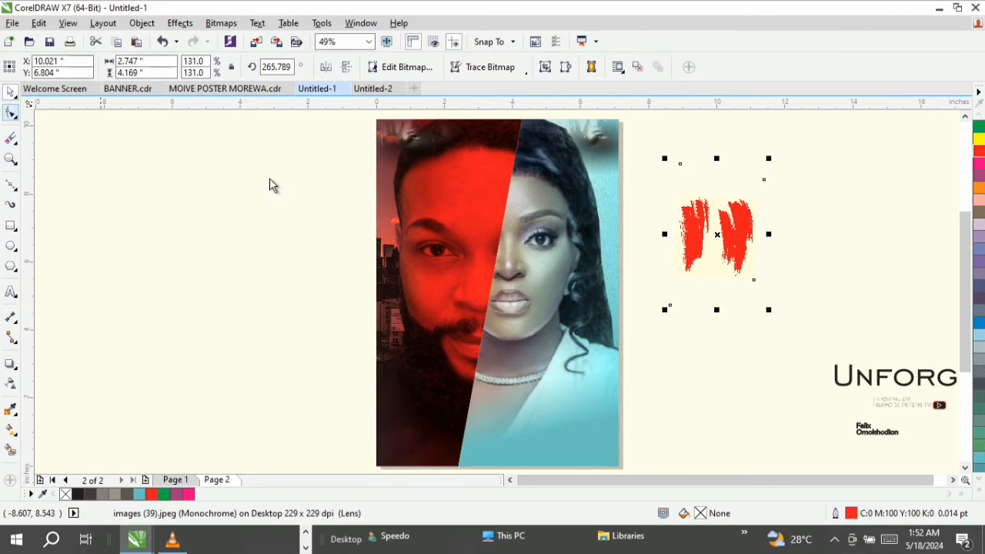
mouse_move(727, 233)
left_mouse_down()
mouse_move(441, 192)
mouse_move(493, 194)
left_mouse_up()
key("z")
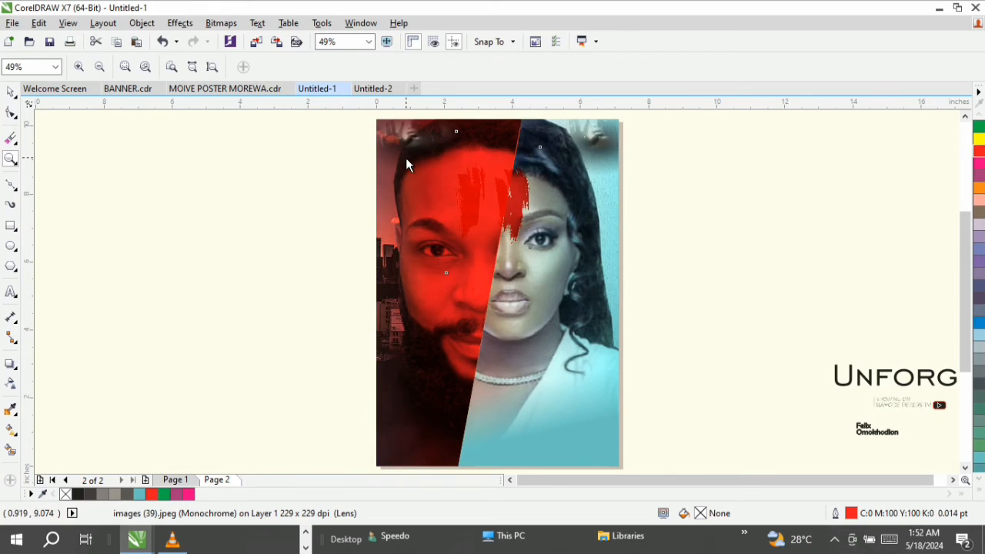
left_click_drag(405, 158, 586, 303)
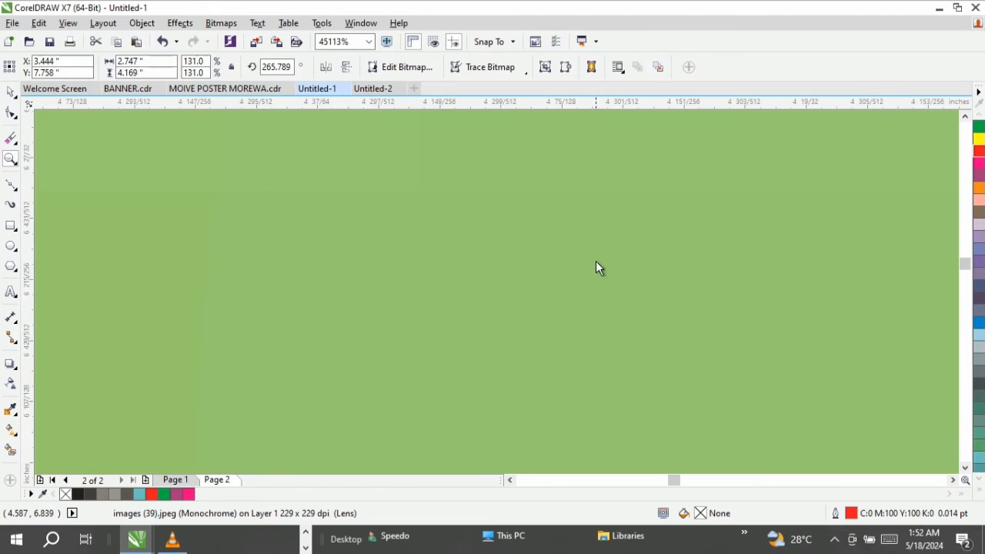
key("z")
right_click(573, 258)
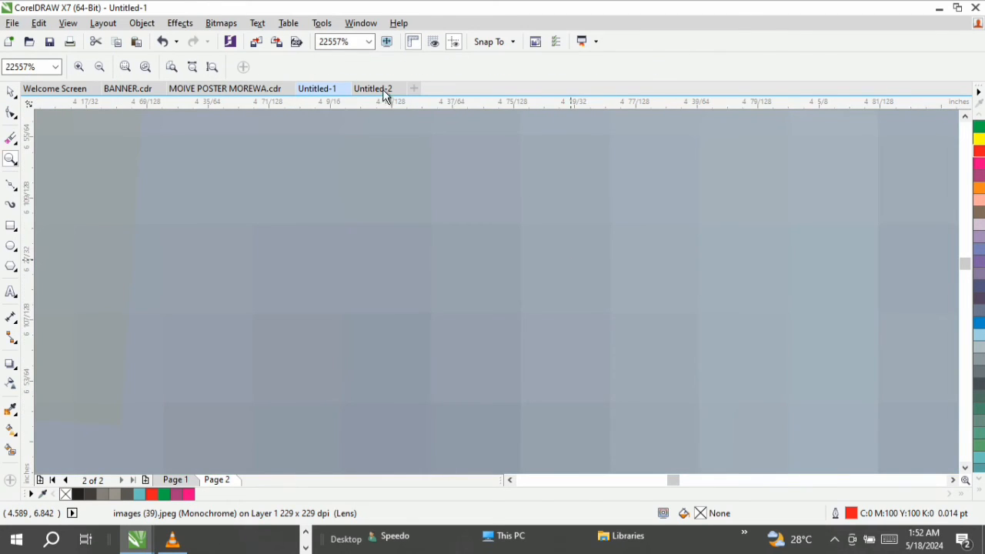
left_click(213, 67)
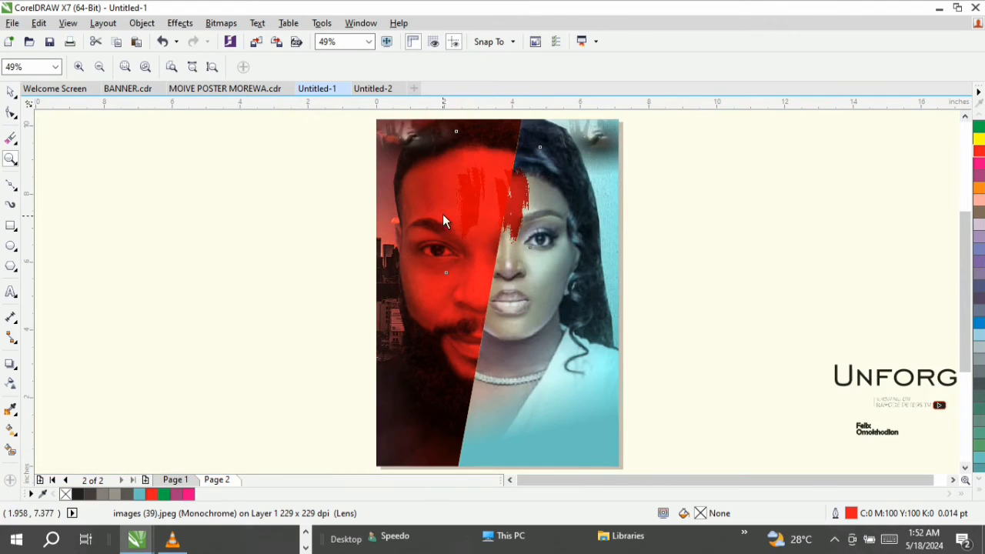
left_click_drag(341, 127, 655, 285)
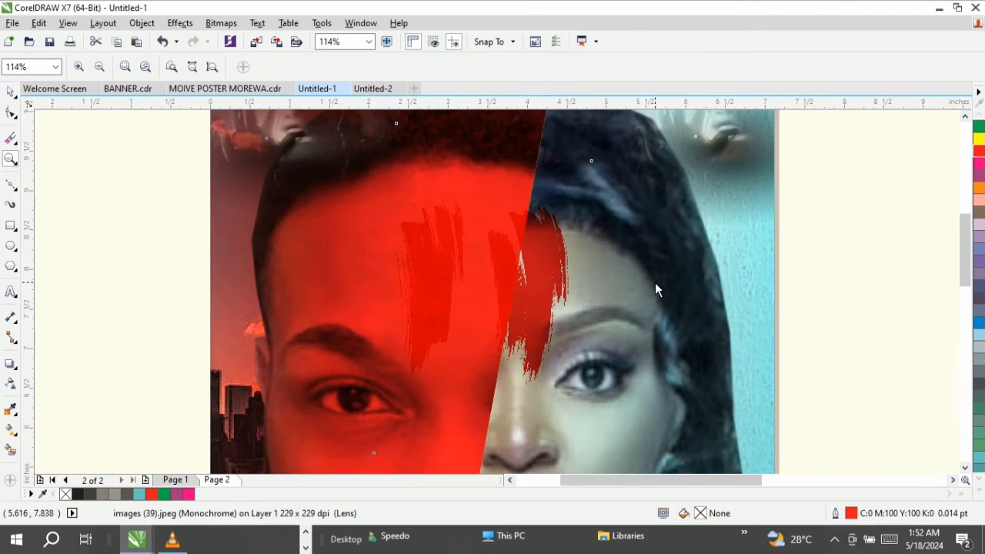
key("space")
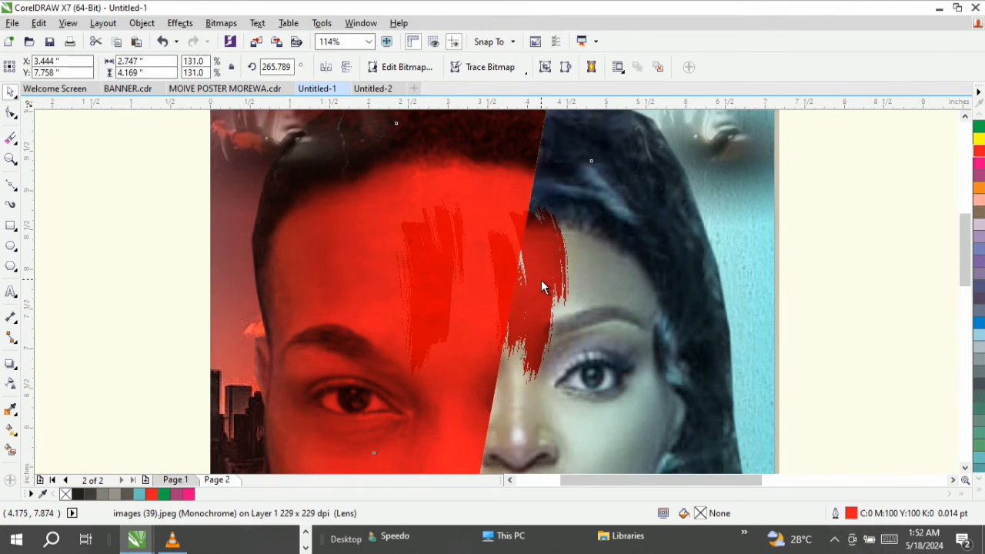
left_click(542, 282)
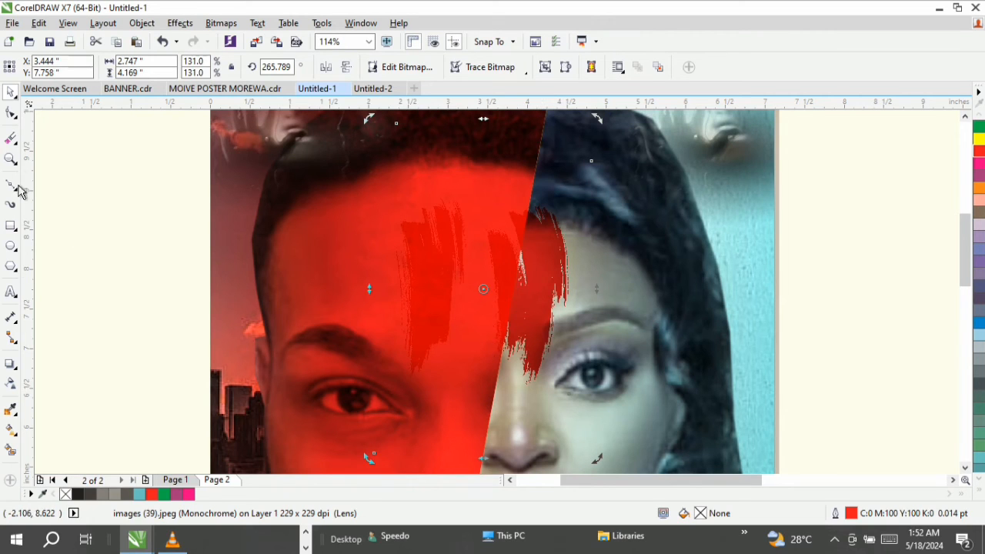
left_click(10, 114)
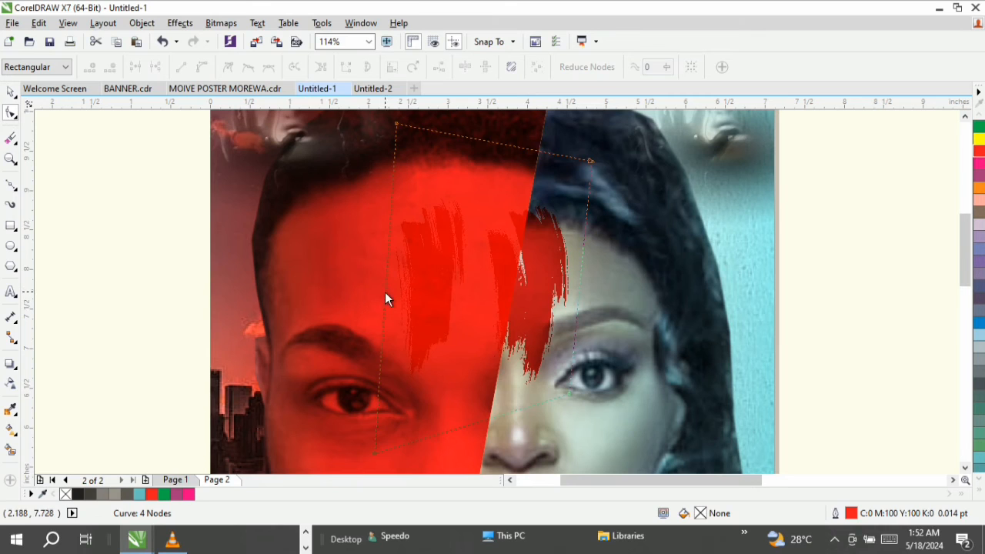
left_click_drag(386, 294, 485, 305)
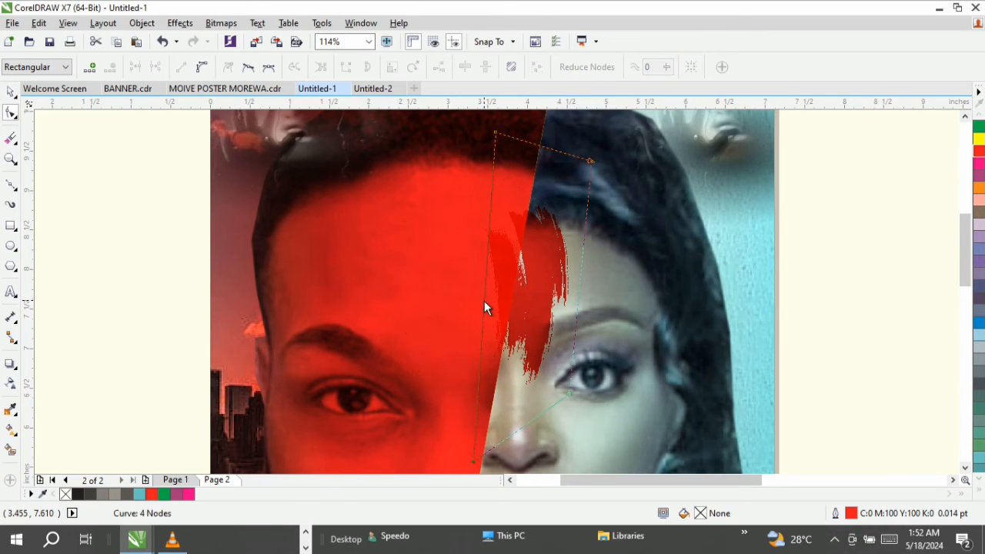
Reshape the brush-stroke bitmap's left edge to follow the diagonal seam, so the red stroke covers only the woman's side.
double_click(484, 300)
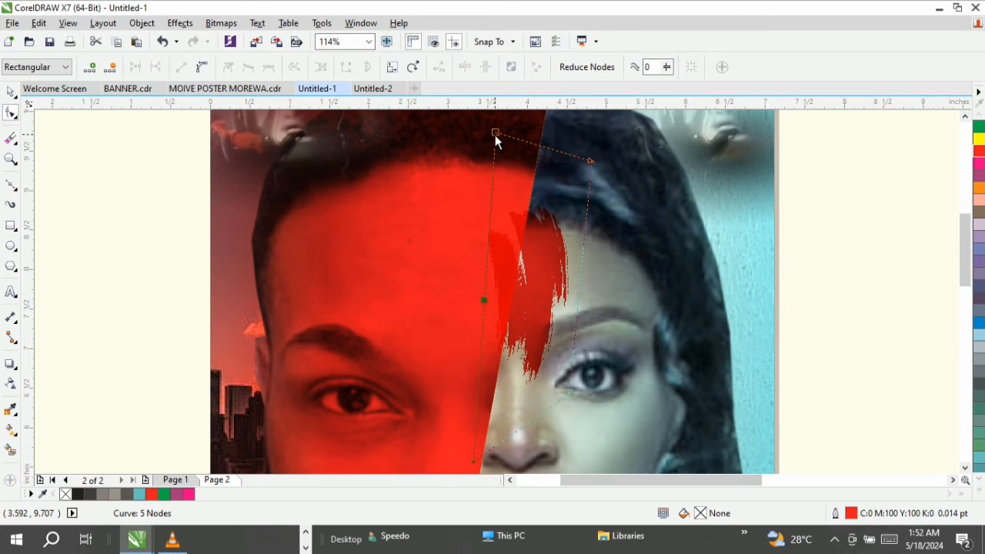
left_click_drag(494, 137, 538, 147)
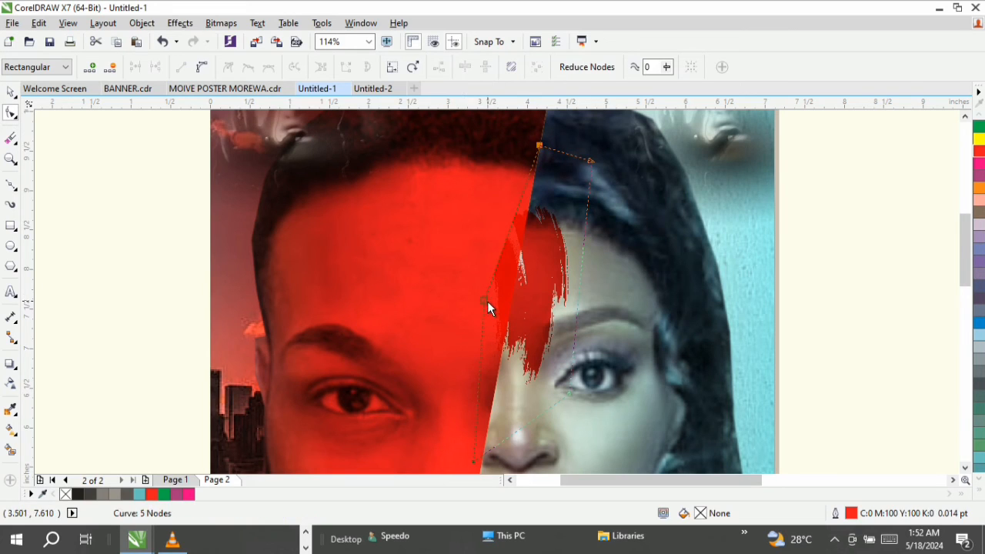
double_click(482, 301)
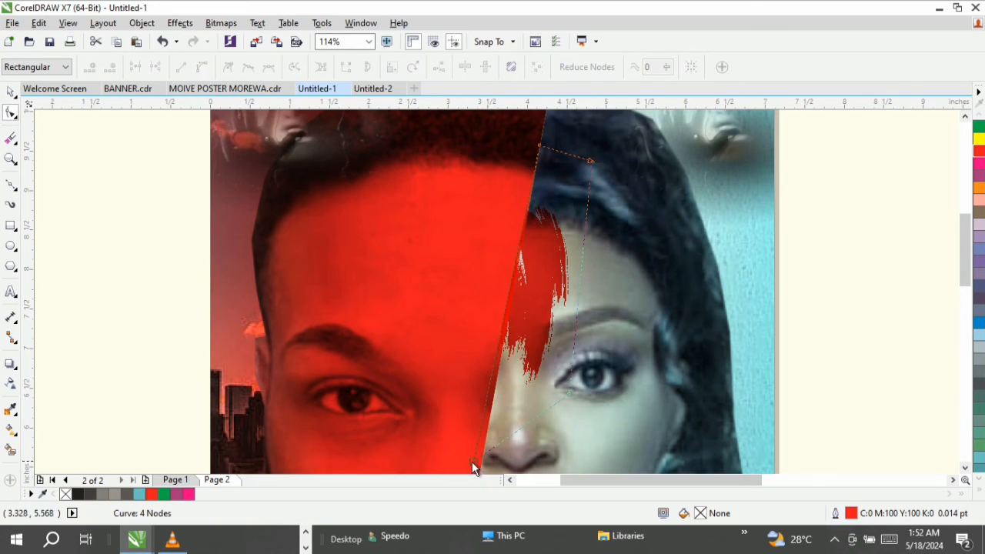
left_click_drag(473, 462, 479, 445)
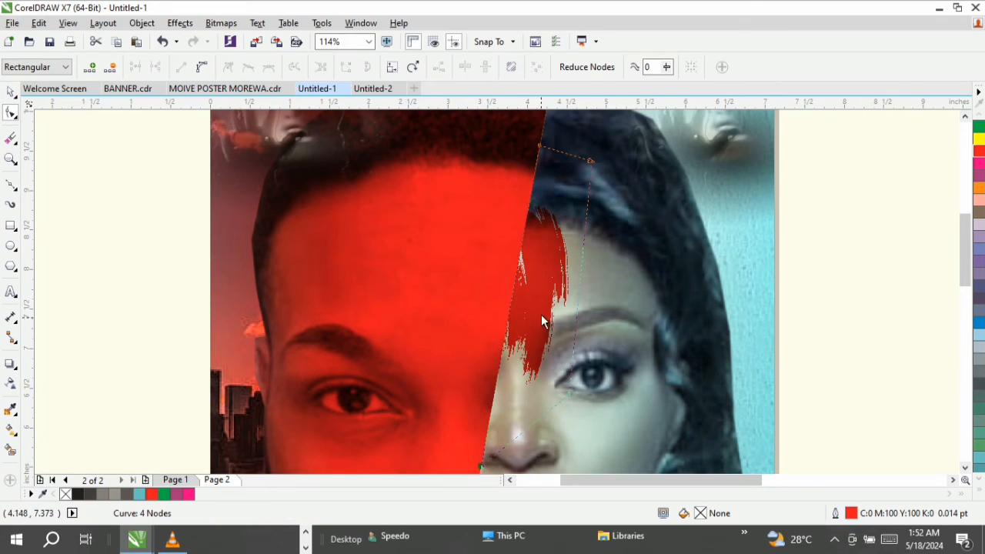
left_click(15, 96)
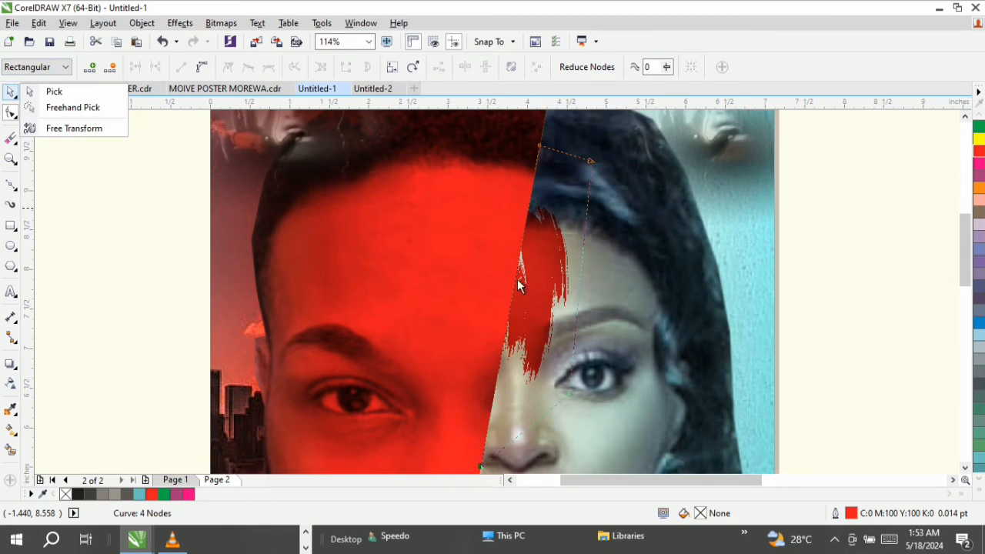
left_click(533, 264)
left_click(15, 97)
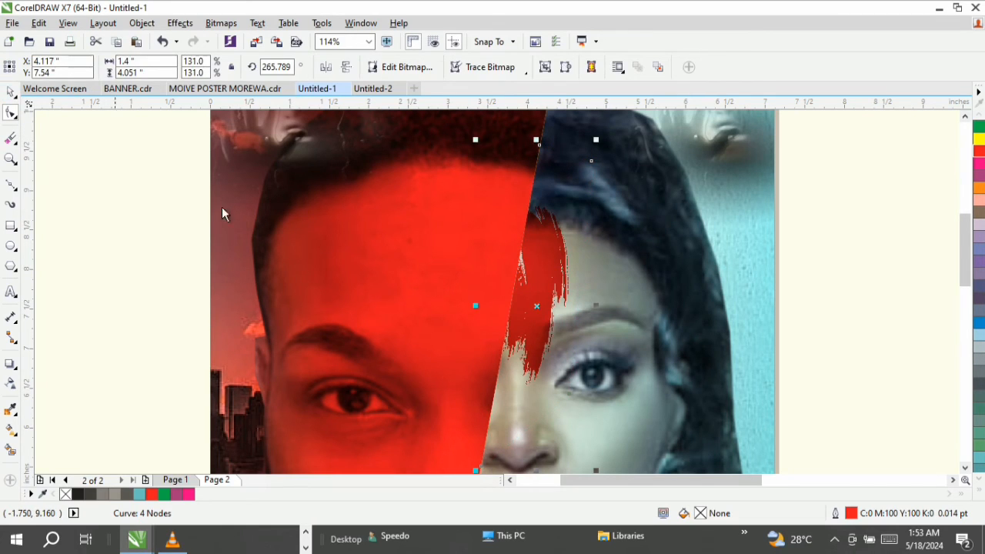
Change the red brush stroke's transparency merge mode to Normal.
left_click(11, 384)
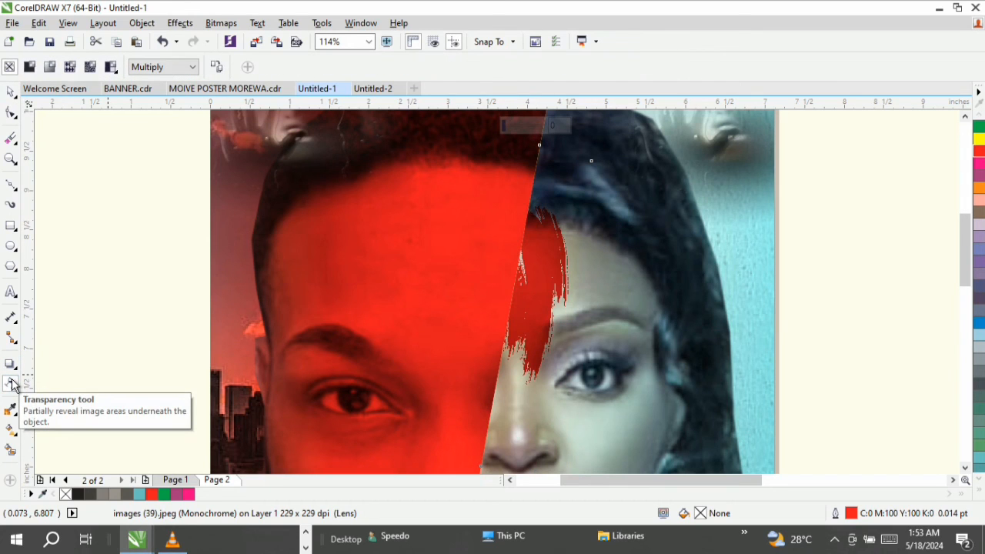
left_click(192, 67)
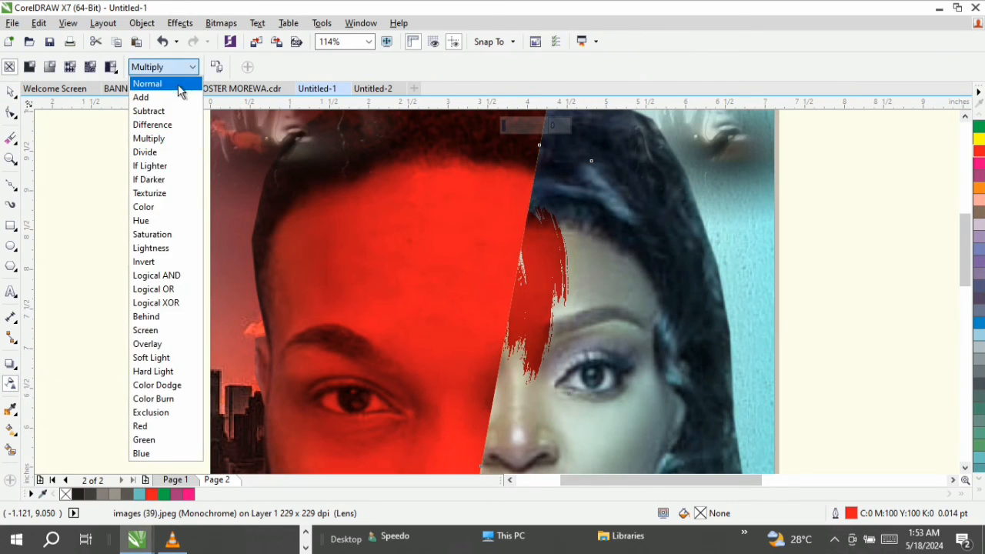
left_click(183, 81)
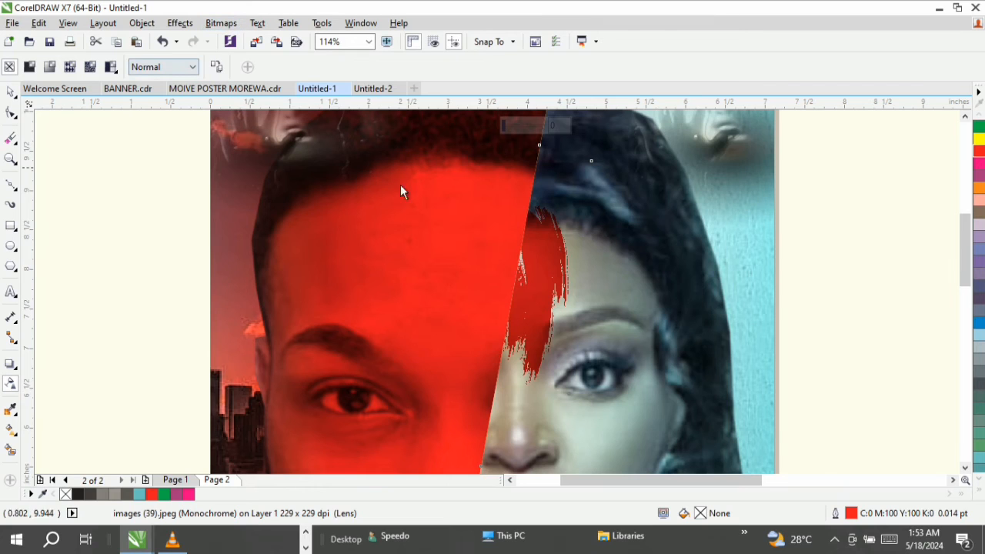
left_click(10, 92)
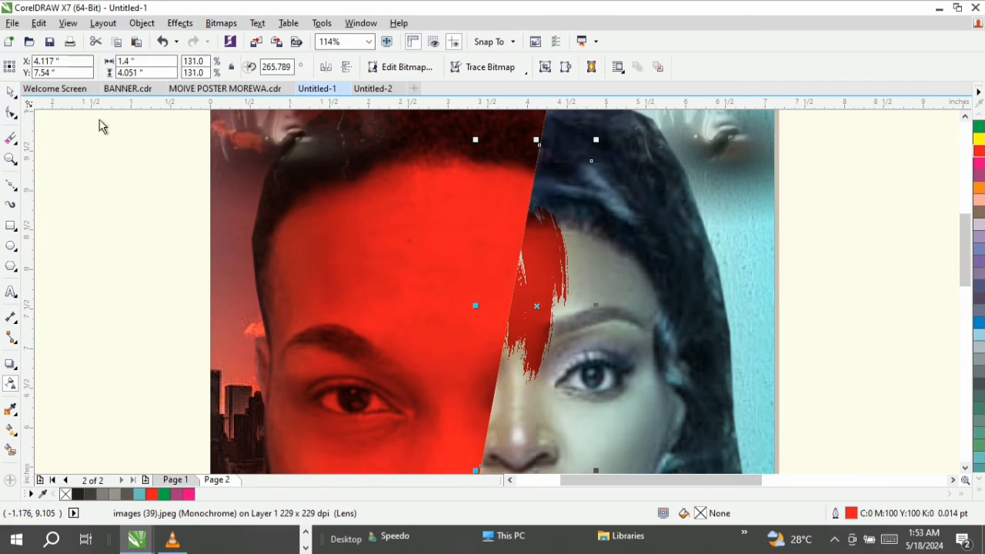
left_click(11, 382)
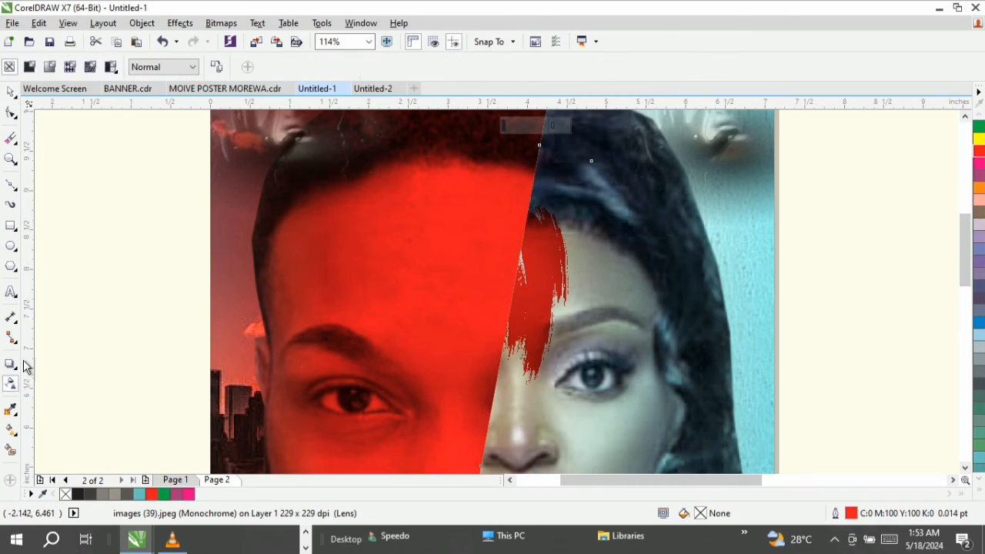
Set the red brush stroke's transparency merge mode to Multiply.
left_click(194, 68)
left_click(190, 68)
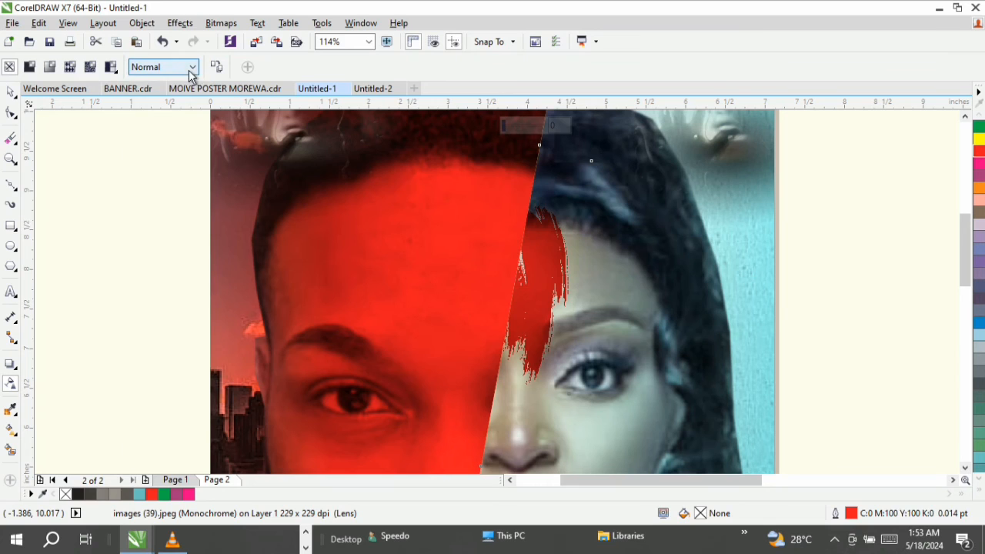
left_click(190, 68)
left_click(162, 143)
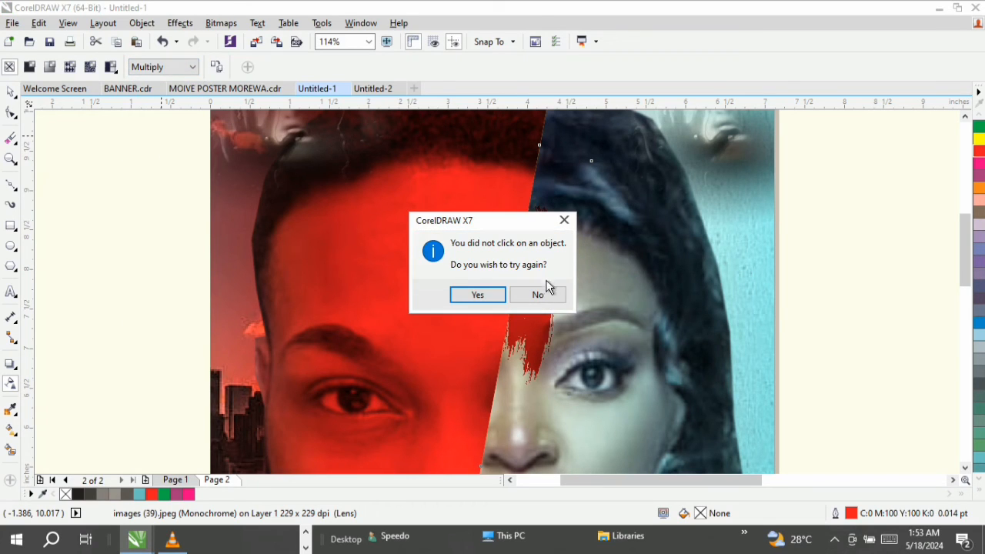
left_click(553, 292)
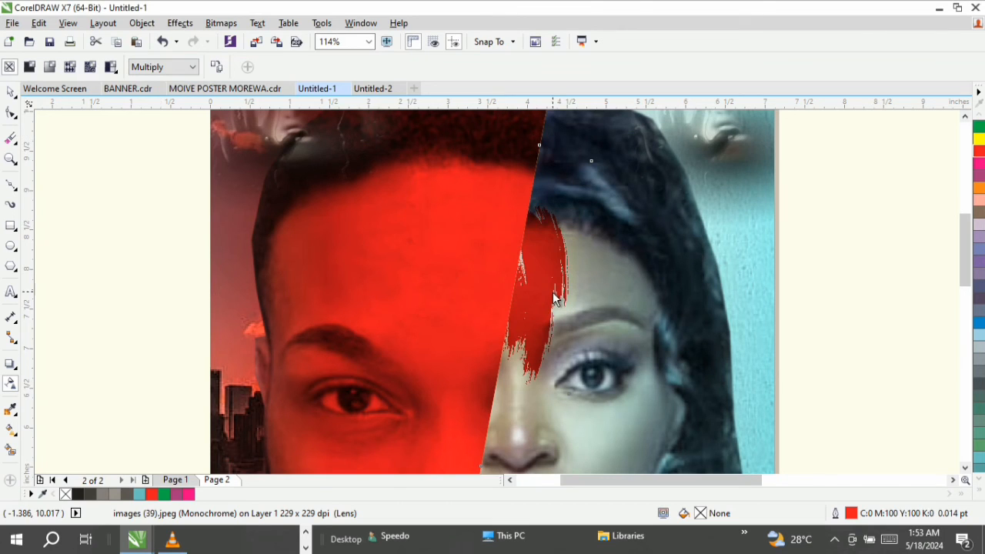
left_click(11, 92)
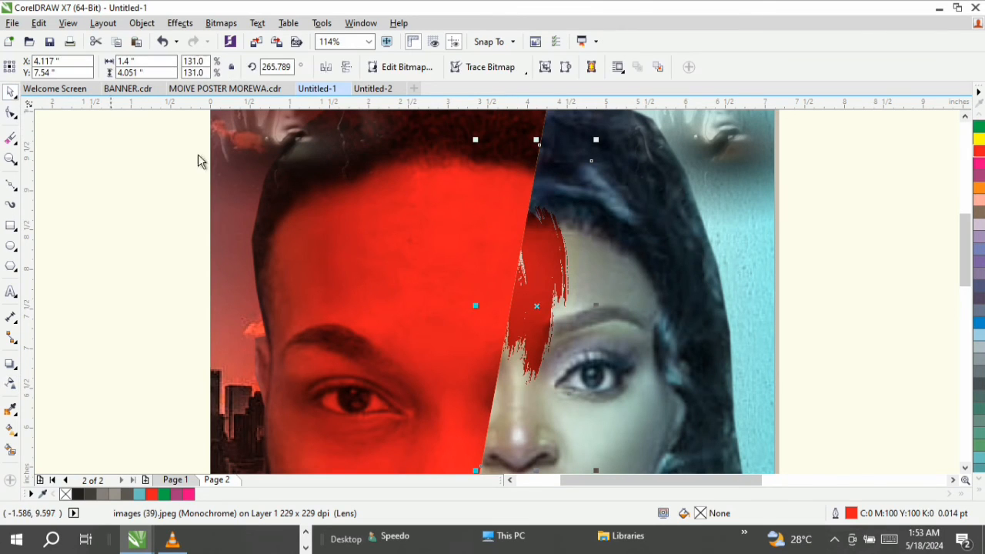
left_click(924, 269)
left_click(541, 266)
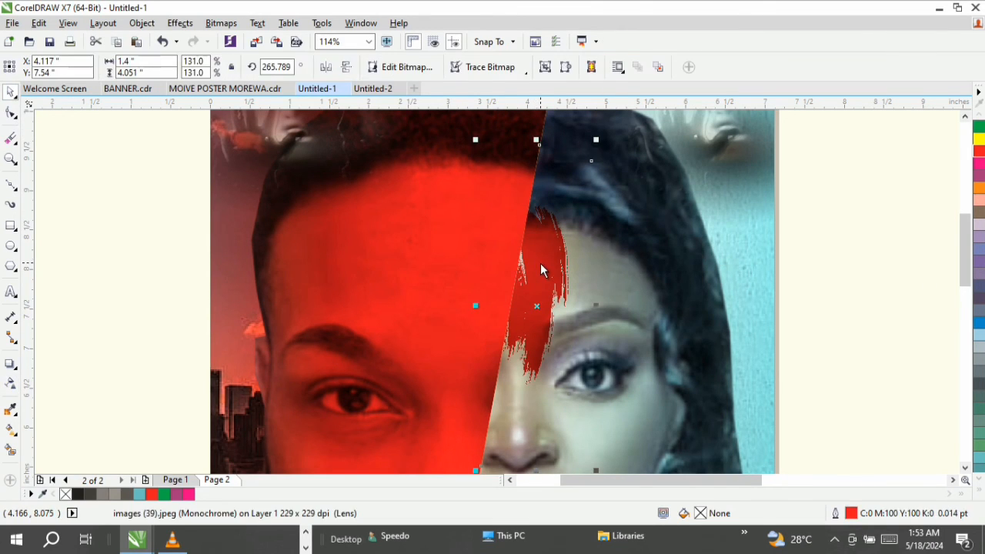
left_click(9, 383)
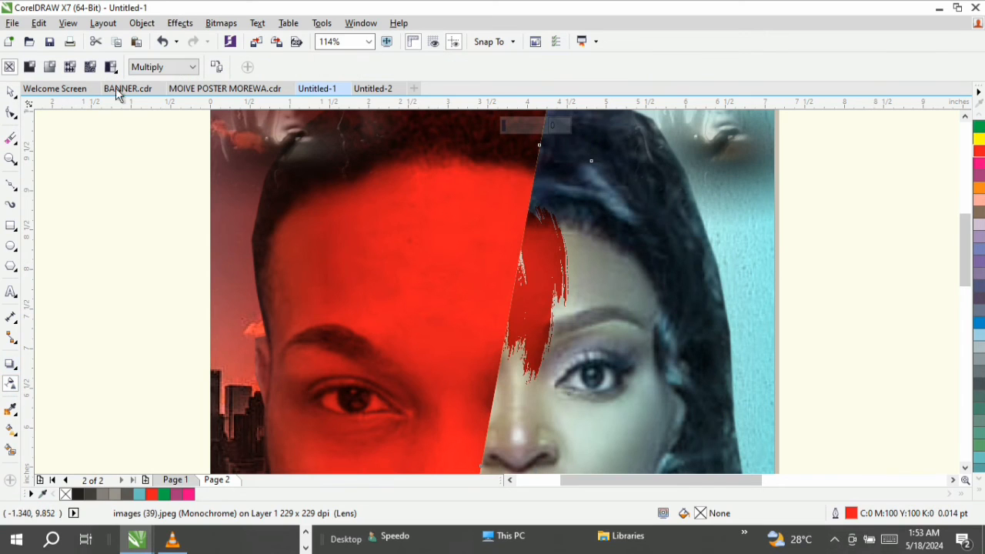
left_click(160, 68)
left_click(163, 141)
left_click(11, 92)
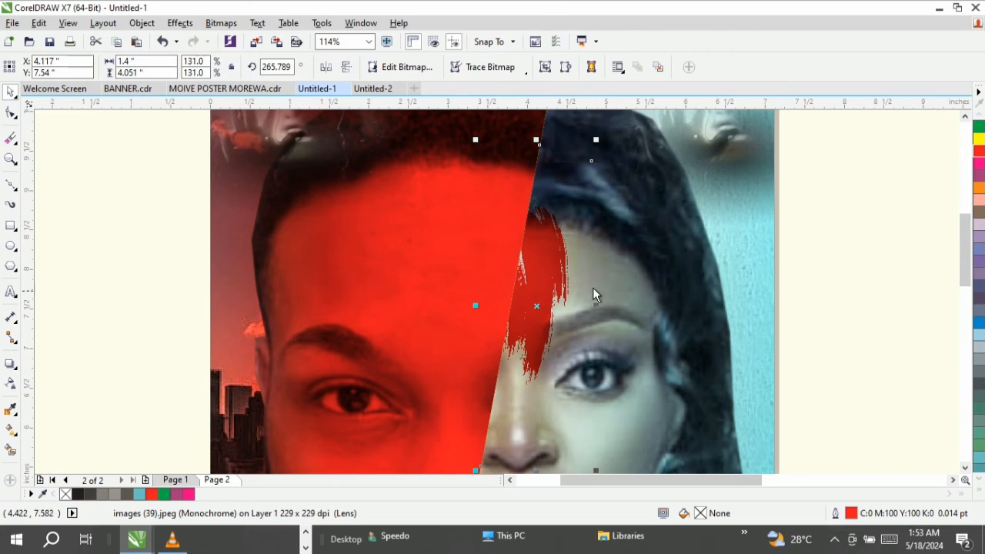
Place a copy of the red brush stroke lower on the diagonal seam, beside the woman's mouth.
left_click(539, 300)
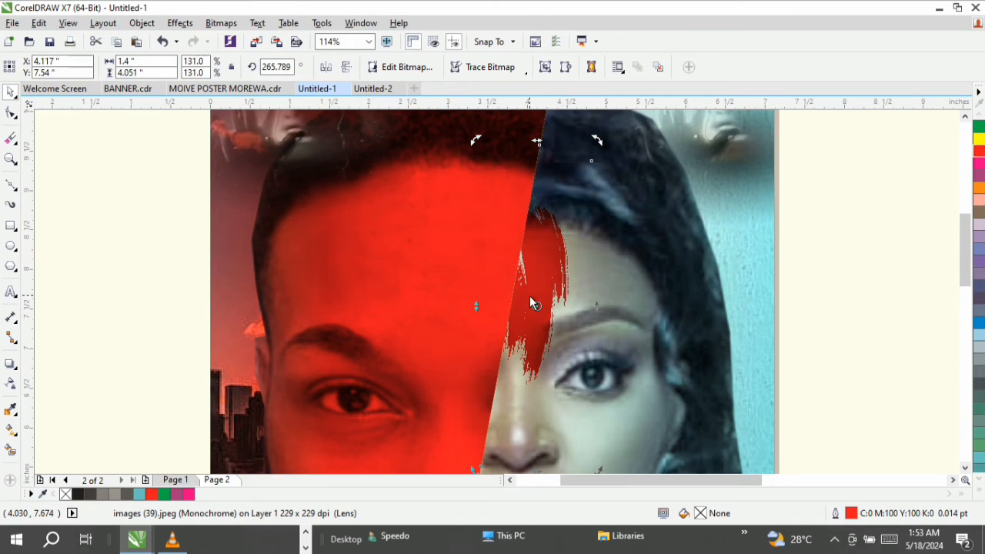
key("z")
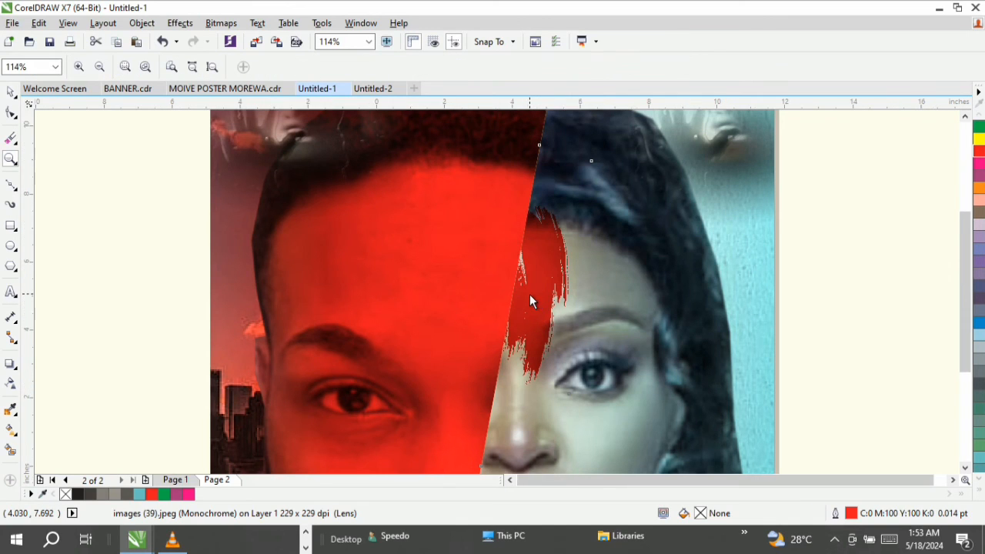
key("shift+F4")
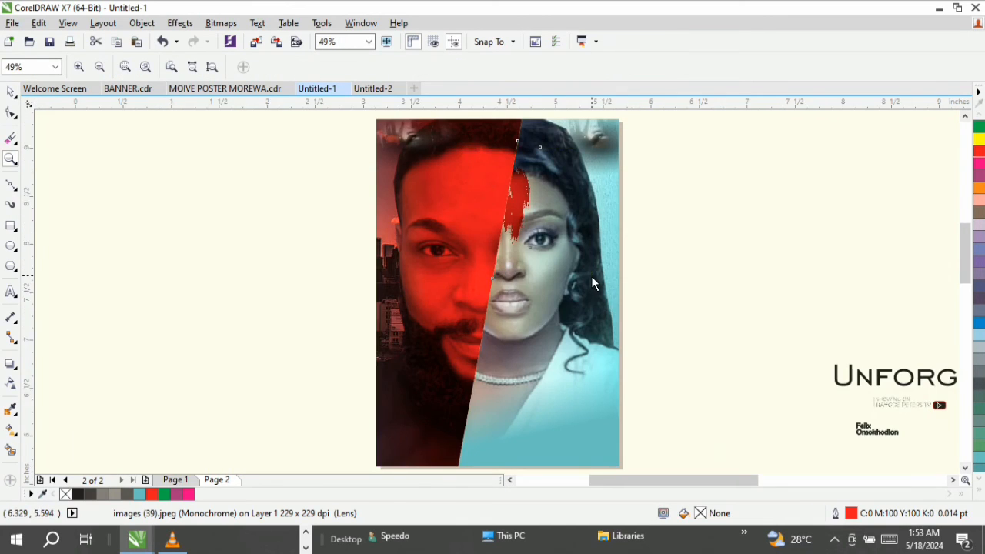
left_click_drag(481, 150, 570, 275)
key("shift+F4")
key("space")
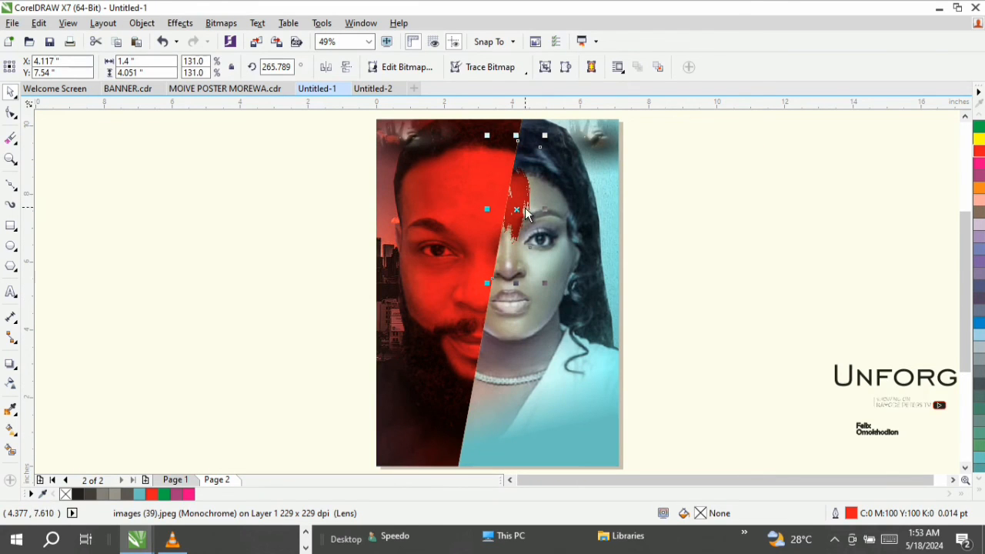
left_click_drag(530, 217, 504, 312)
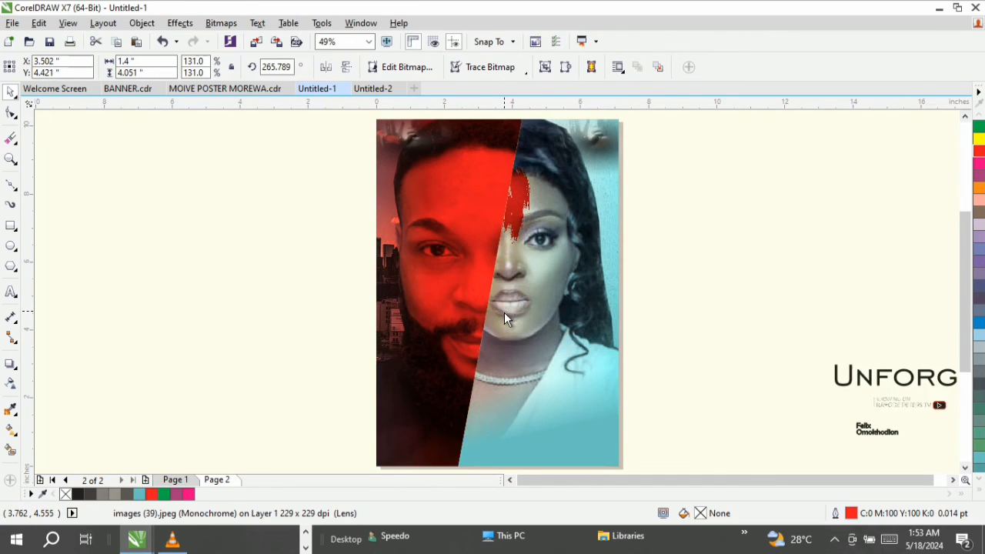
key("z")
left_click_drag(561, 370, 457, 286)
key("space")
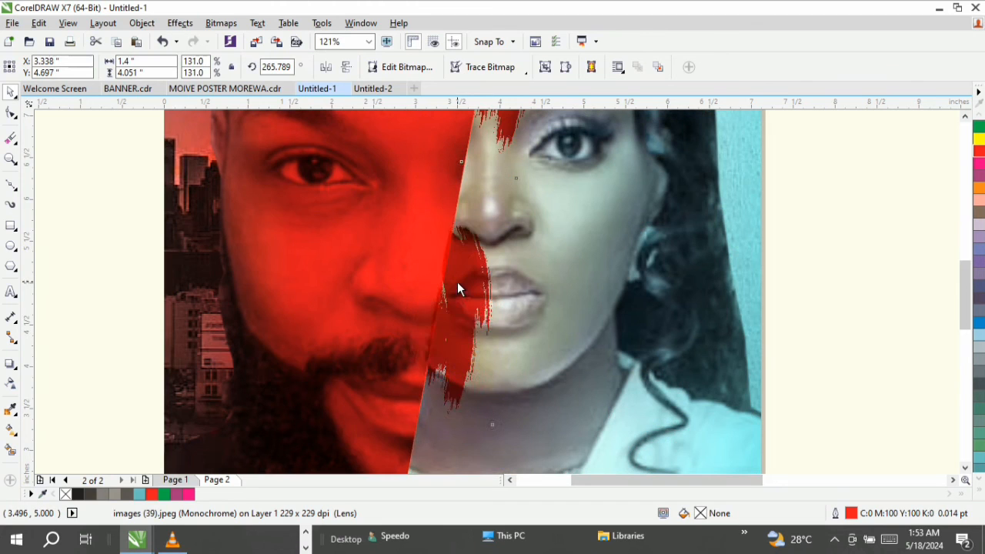
Shift the mouth-level brush stroke slightly left and reshape its left edge to follow the diagonal seam.
left_click(458, 288)
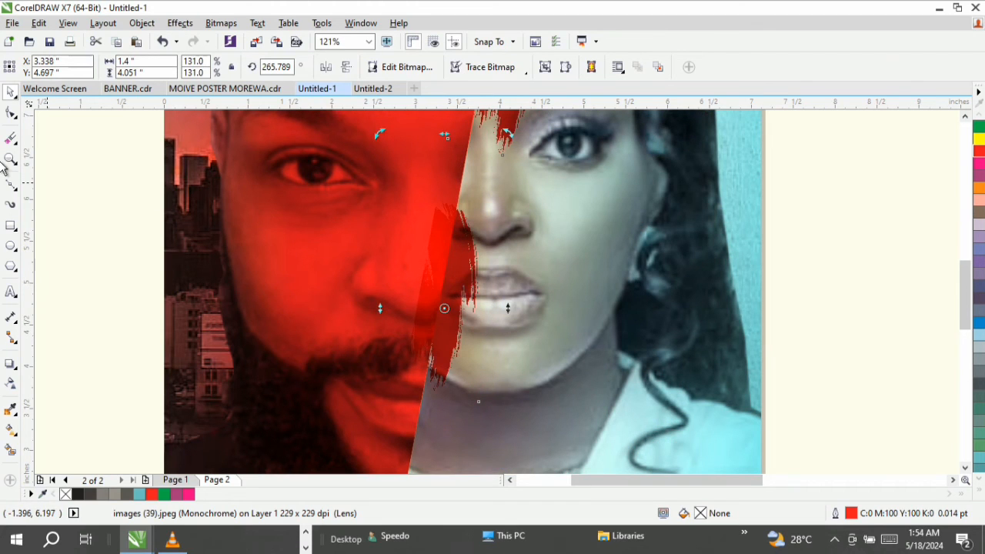
left_click(8, 112)
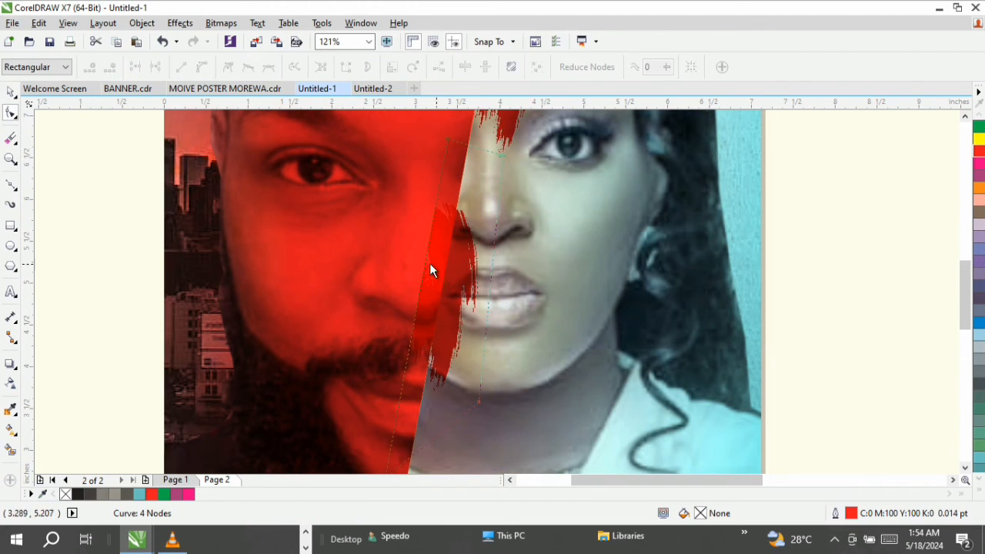
left_click_drag(426, 256, 446, 259)
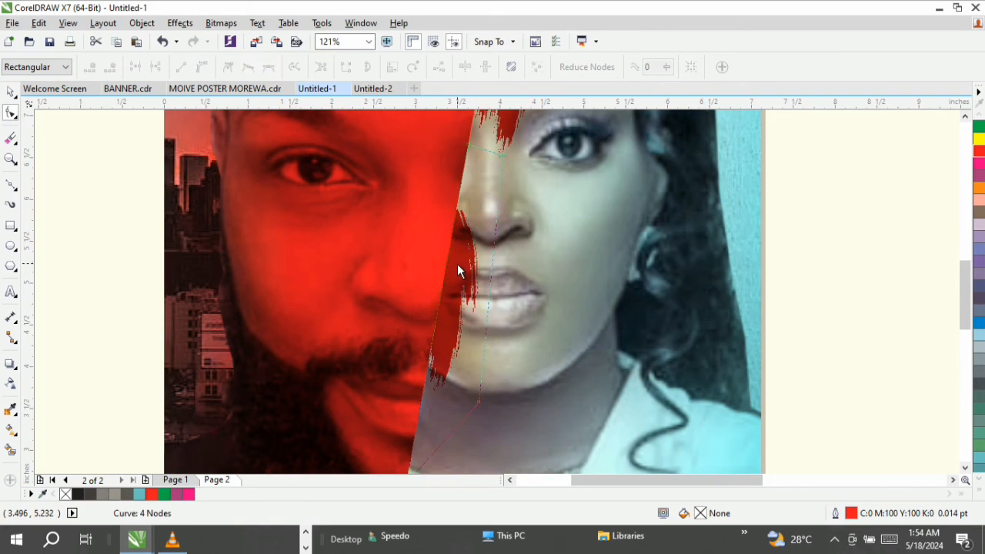
key("z")
key("shift+F4")
key("space")
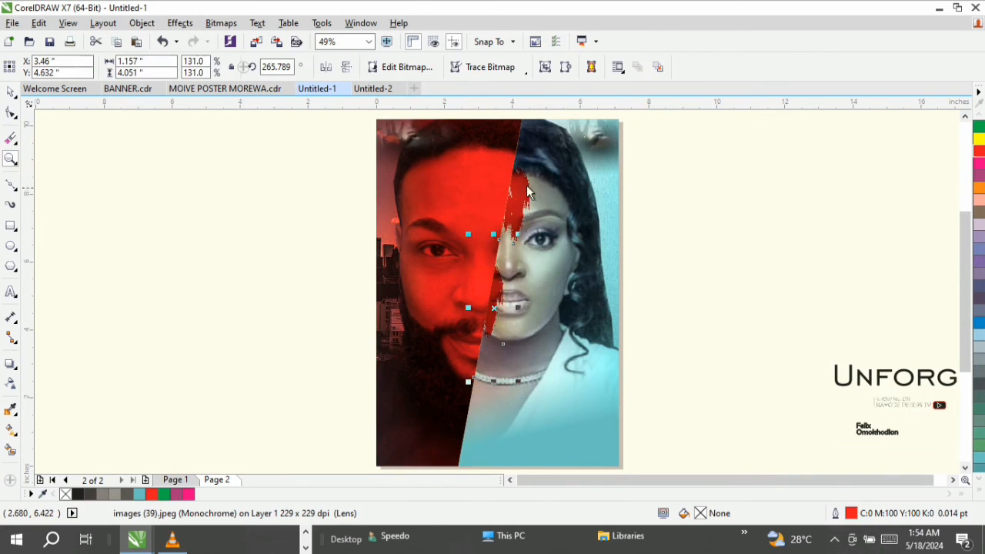
Place another copy of the forehead brush stroke on the seam below the woman's necklace and align it with the diagonal.
left_click(520, 204)
left_click_drag(526, 197, 533, 444)
key("z")
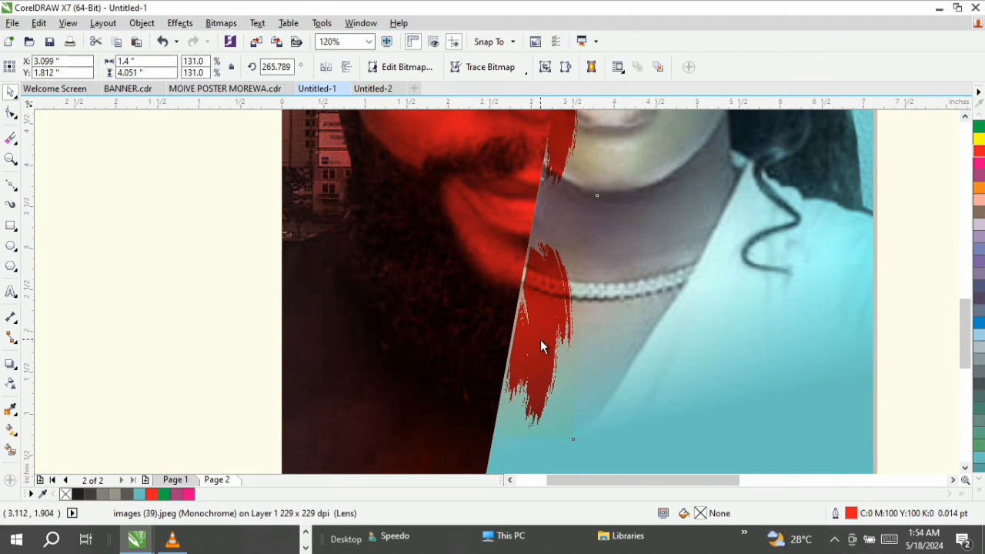
left_click(536, 340)
left_click_drag(542, 326, 538, 324)
key("shift+F4")
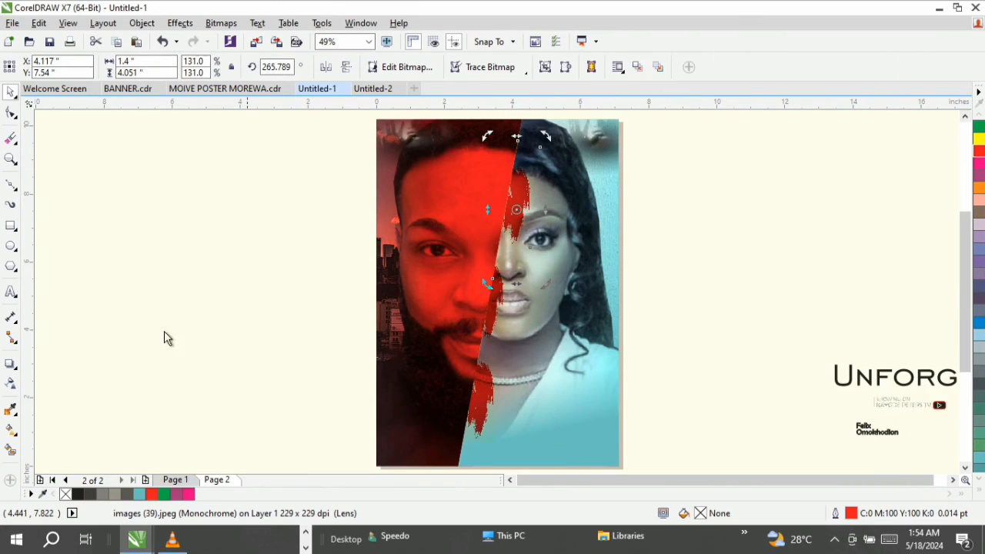
Apply a linear fountain transparency to each of the three red brush strokes along the seam.
left_click(10, 382)
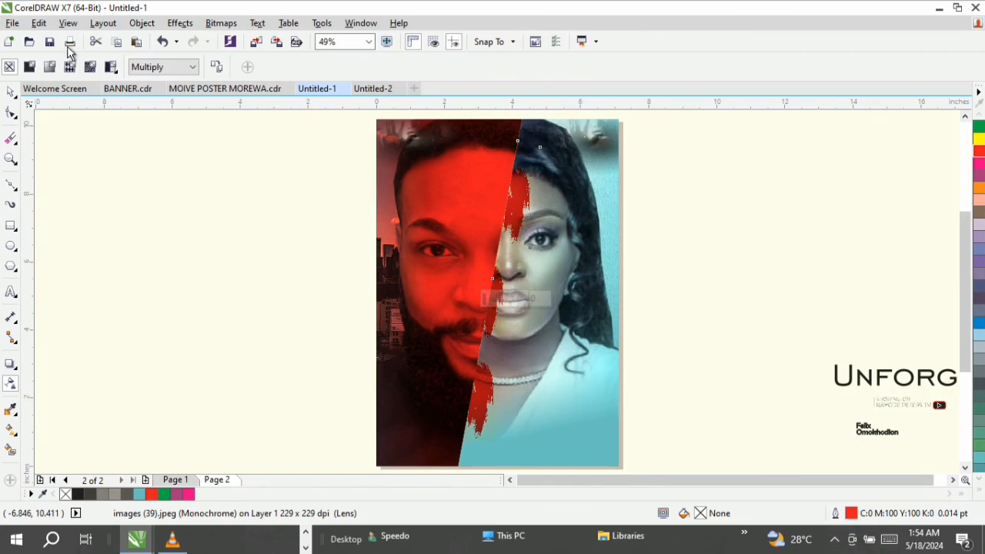
left_click(49, 68)
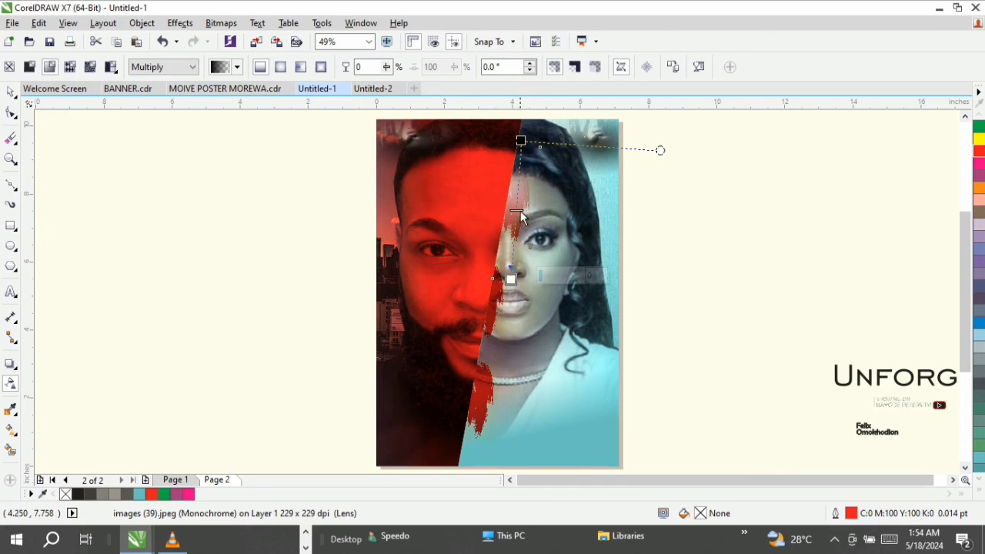
left_click(496, 307)
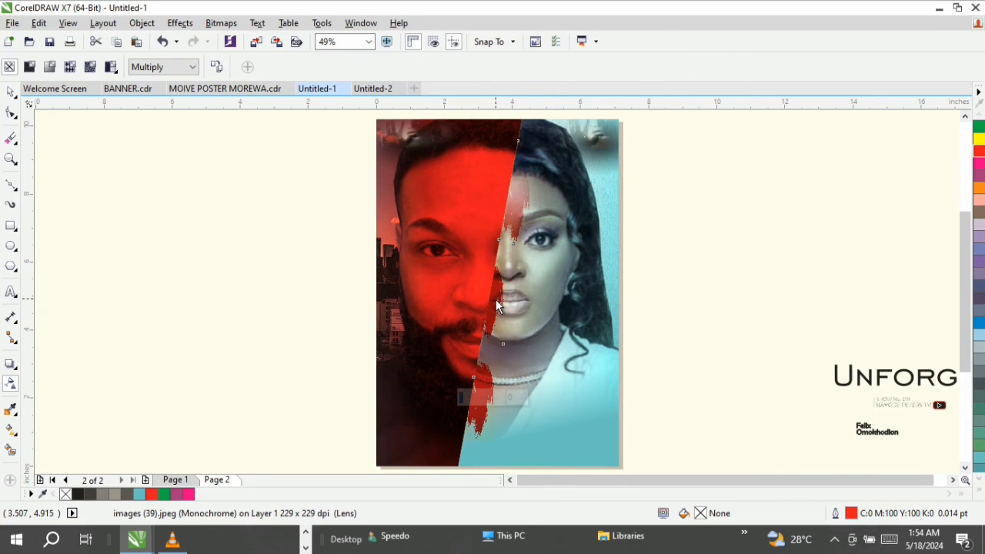
left_click(50, 68)
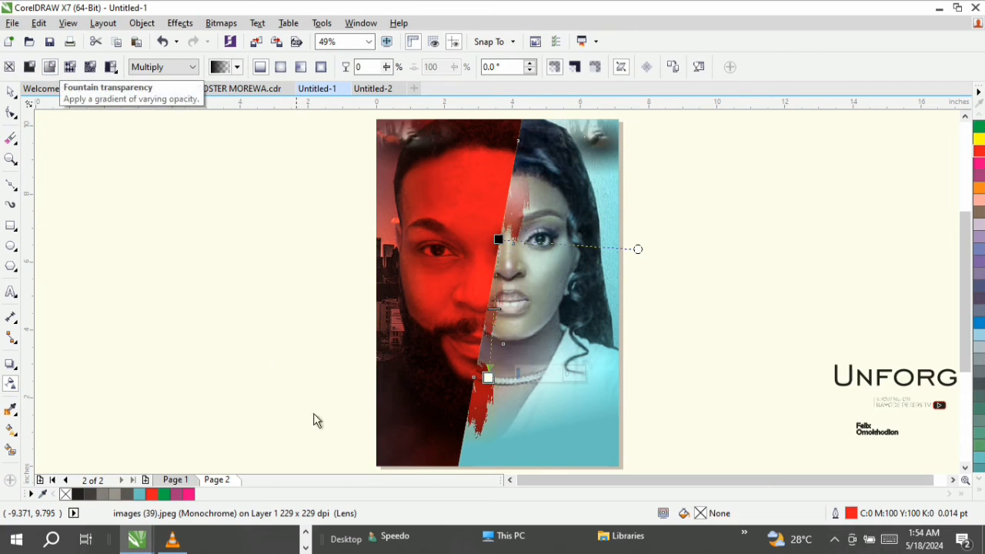
left_click(482, 403)
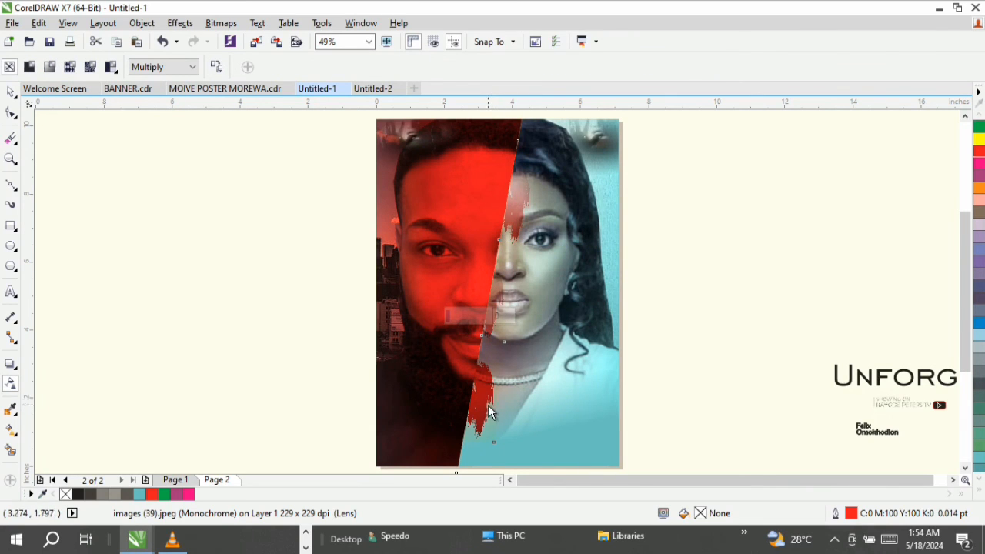
key("space")
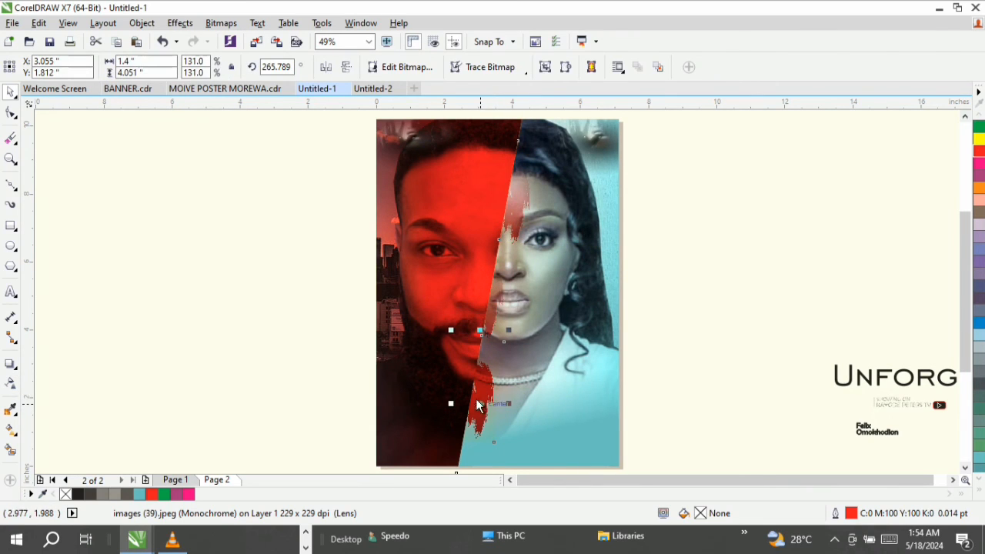
left_click(11, 382)
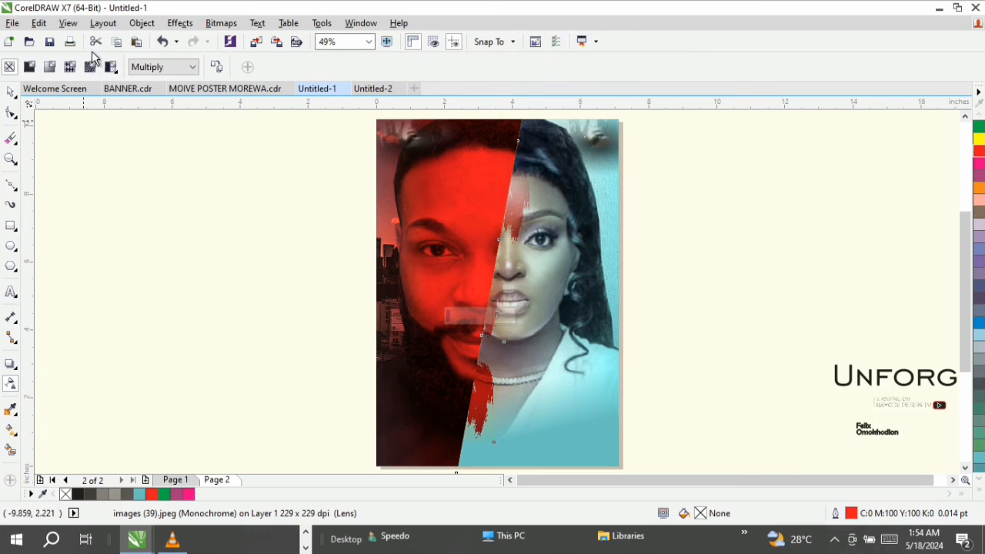
left_click(49, 68)
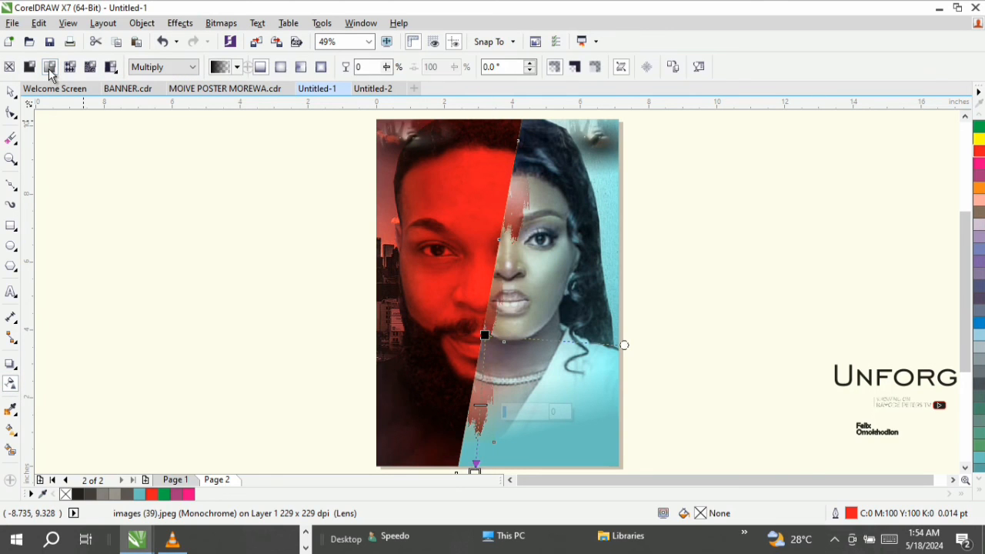
Move the lowest brush stroke slightly left and reshape its left edge and bottom corner to fit the seam and poster edge.
left_click(303, 282)
left_click_drag(417, 325, 564, 445)
key("space")
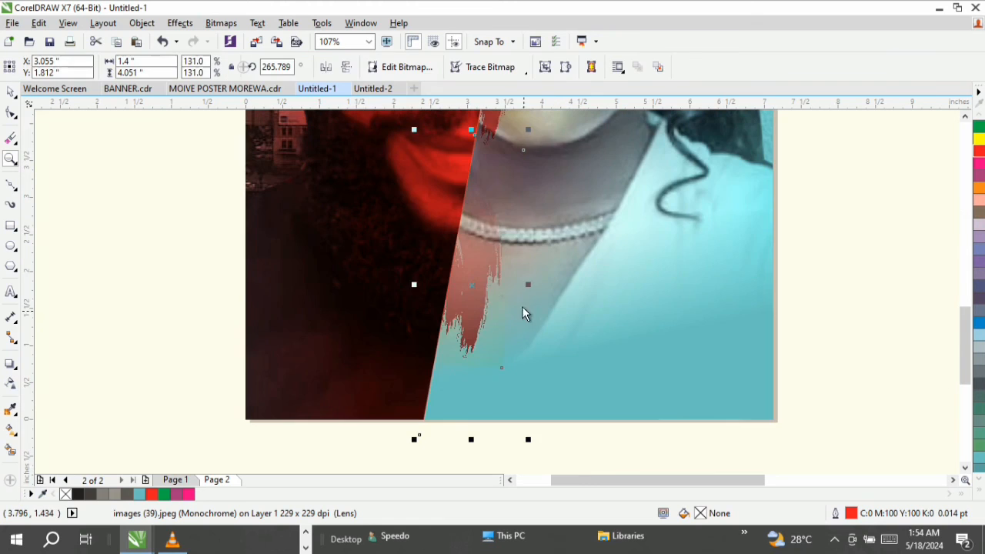
left_click_drag(482, 272, 470, 274)
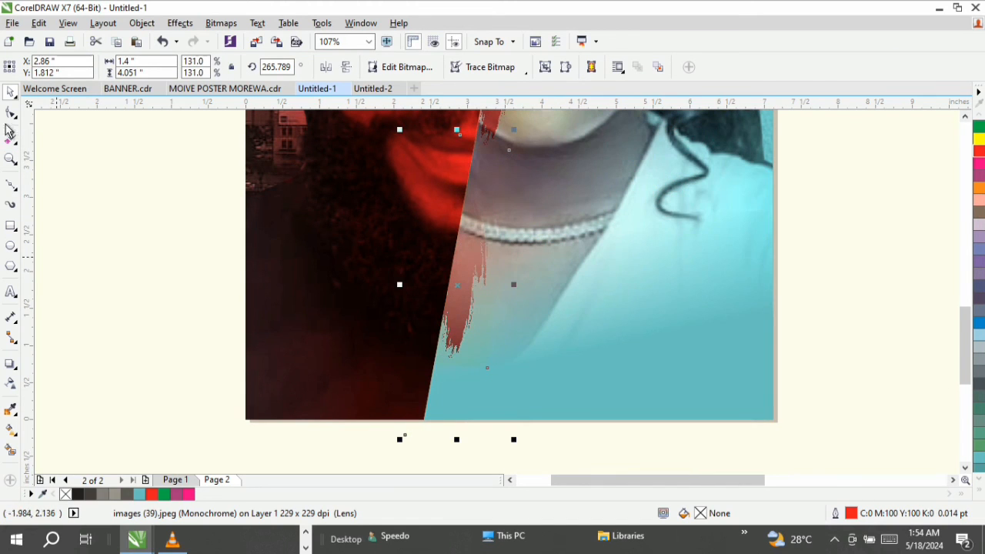
key("F10")
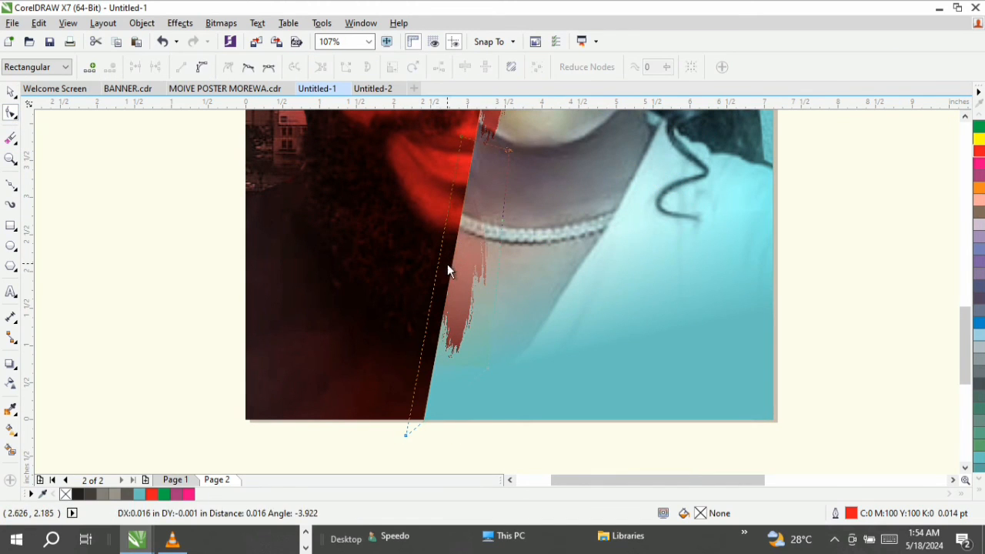
left_click_drag(441, 259, 455, 261)
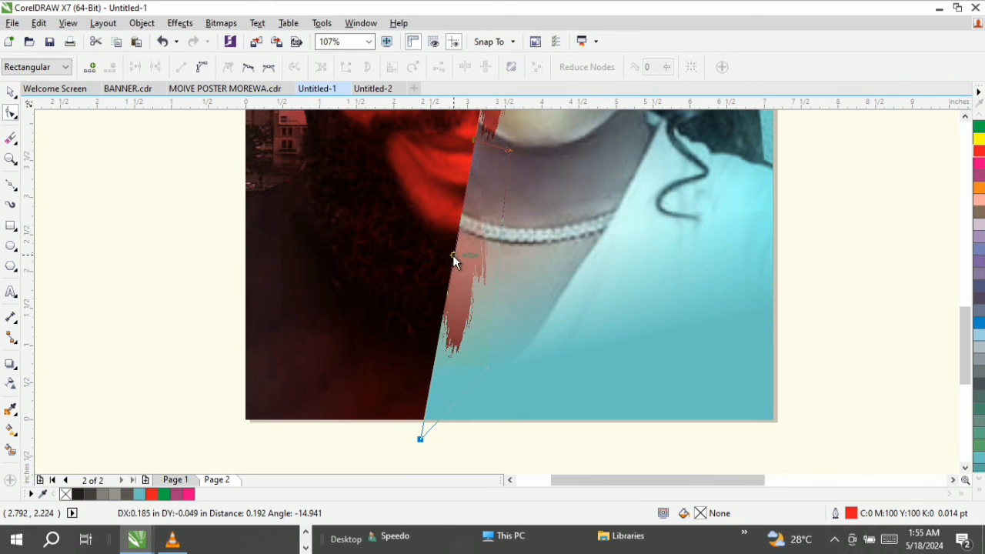
left_click_drag(419, 446, 418, 417)
key("z")
right_click(433, 329)
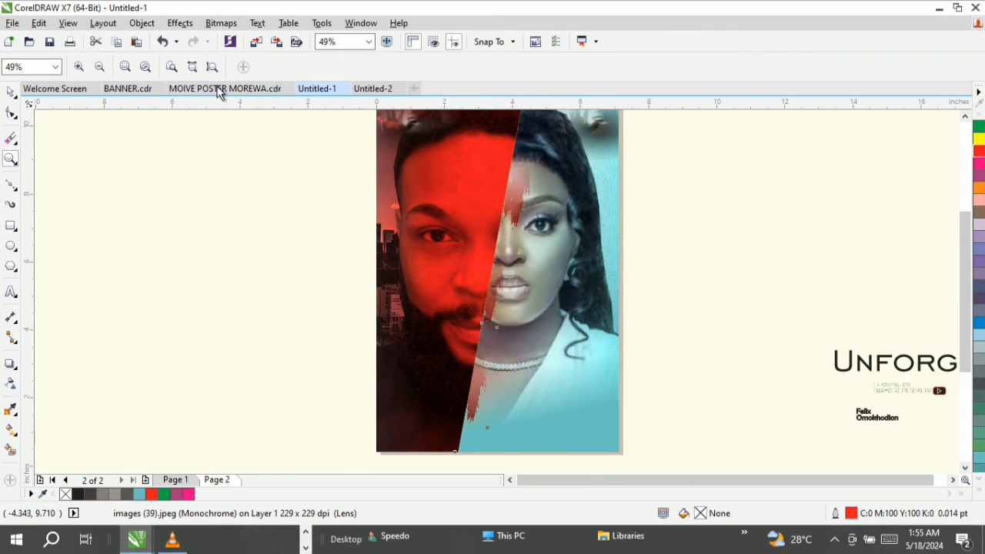
Move the Unforgiven title text onto the lower part of the poster, across the seam at necklace height.
left_click(10, 94)
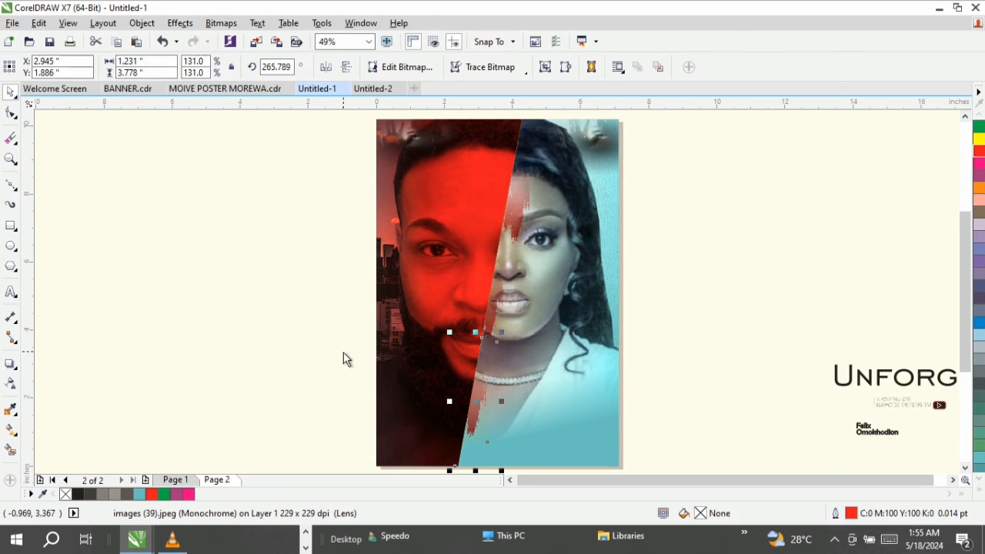
left_click(251, 331)
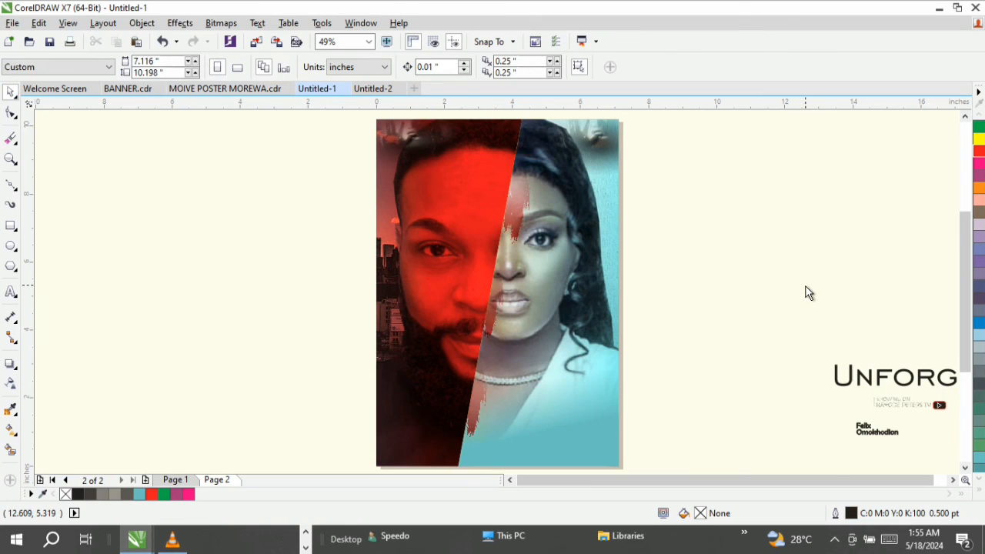
left_click(885, 385)
left_click_drag(883, 383, 440, 397)
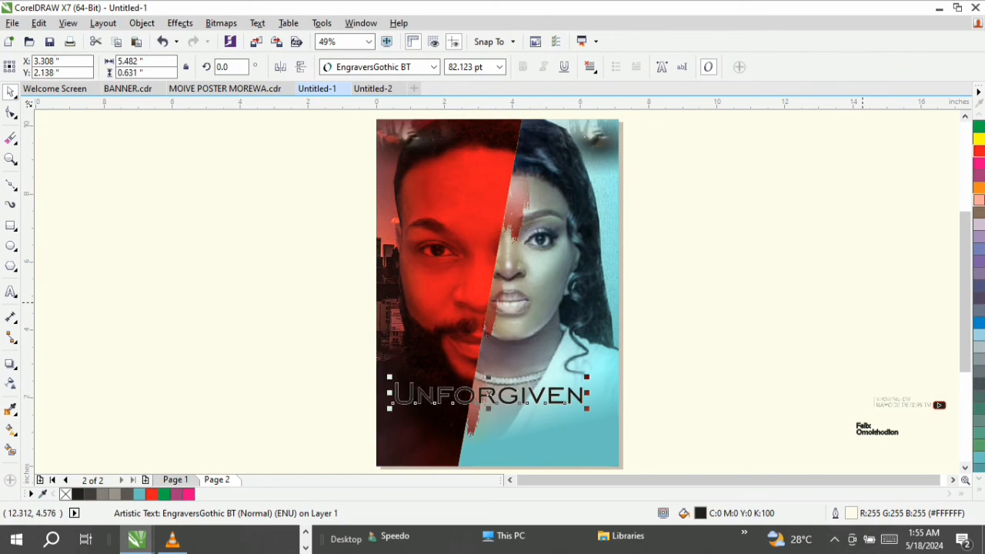
Fill the Unforgiven title with white and shift it slightly right and up on the poster.
left_click(981, 493)
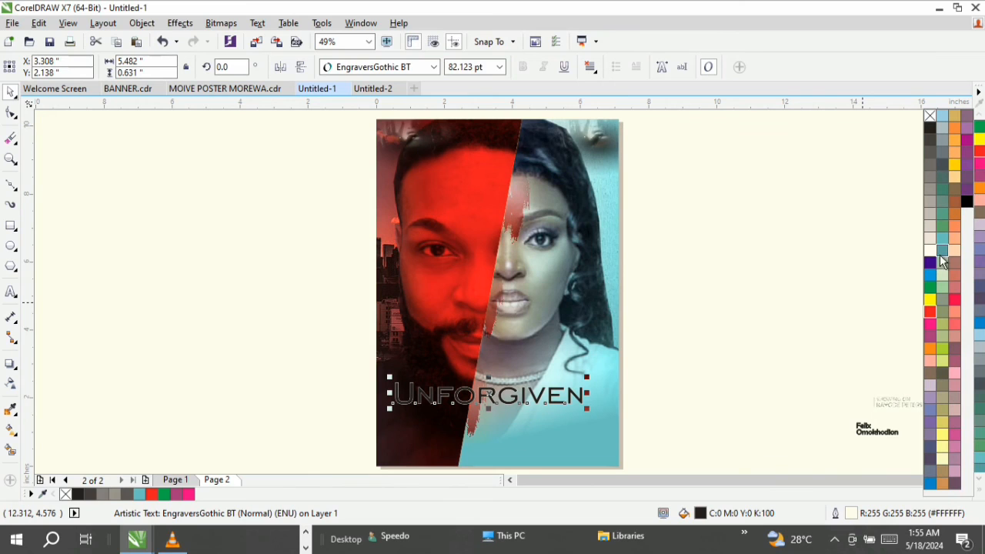
left_click(930, 251)
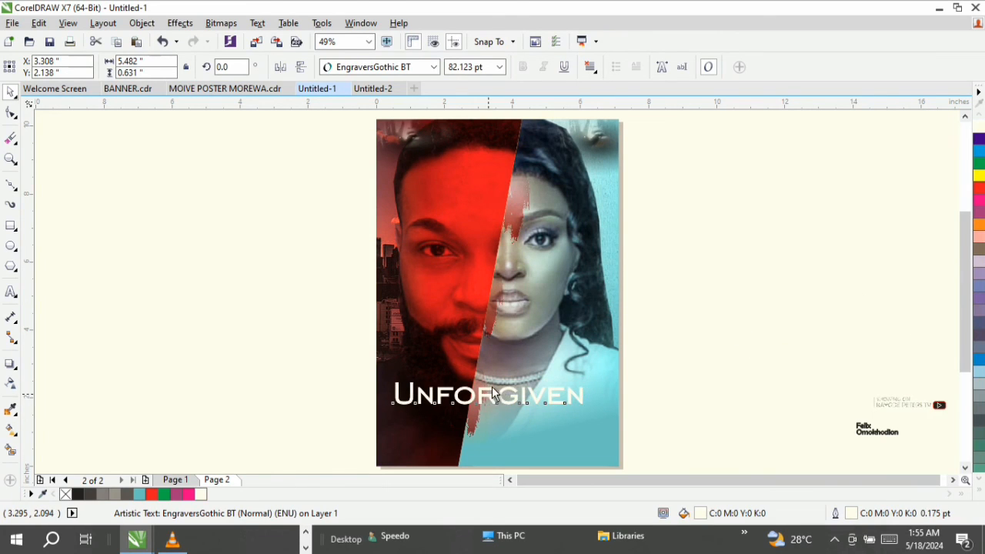
left_click_drag(497, 394, 498, 394)
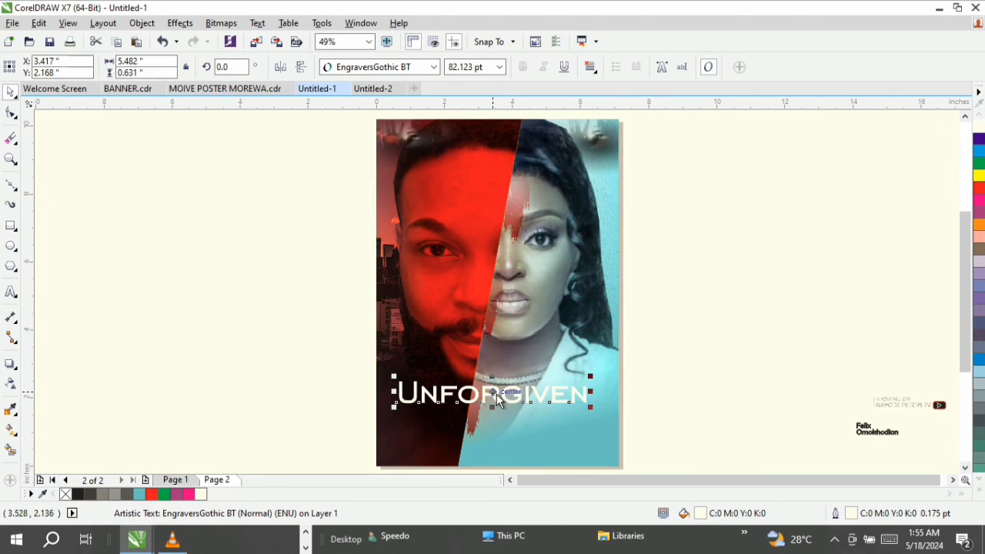
Place the two grouped actor names across the foreheads, colour their fill and outline white, and nudge them slightly up.
left_click(825, 432)
left_click_drag(818, 406, 434, 151)
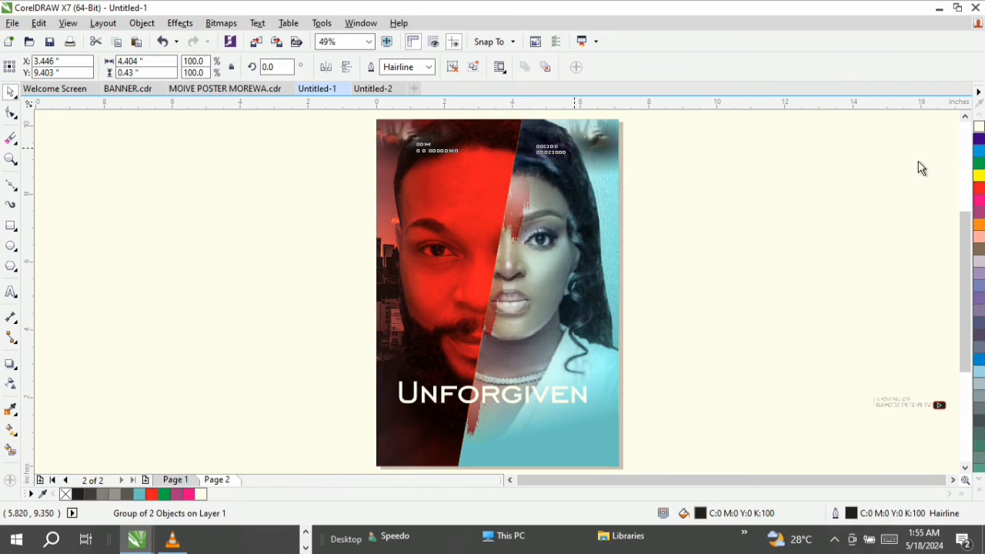
left_click(979, 127)
right_click(978, 126)
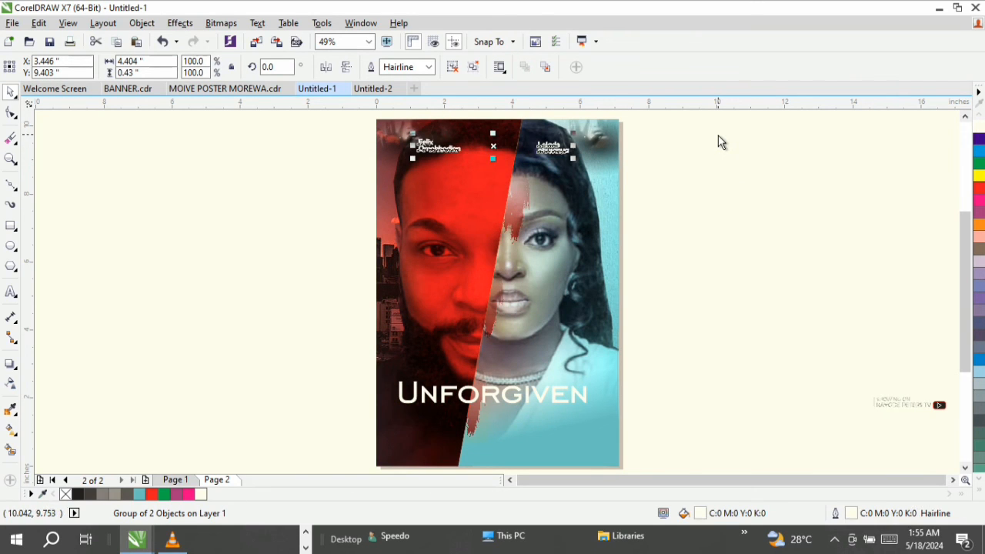
left_click(718, 135)
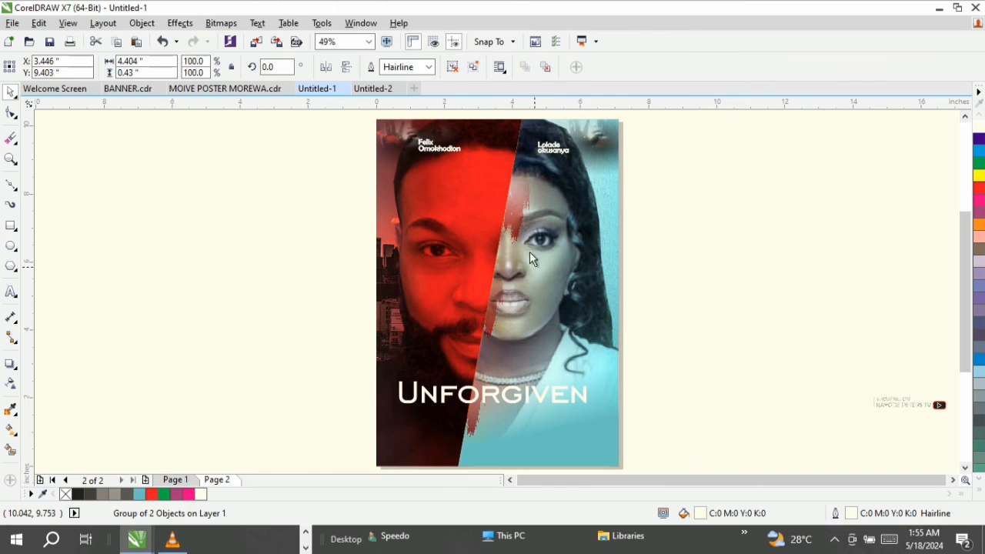
left_click(551, 154)
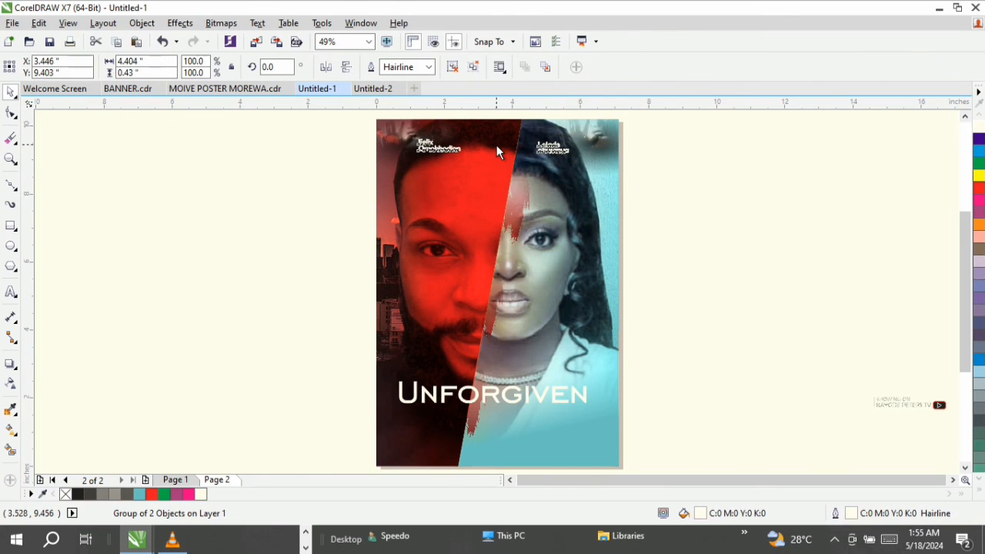
left_click_drag(497, 145, 497, 140)
Move the "Showing on" channel credit onto the lower teal area of the poster and ungroup it.
left_click_drag(832, 378, 942, 416)
left_click_drag(830, 401, 478, 446)
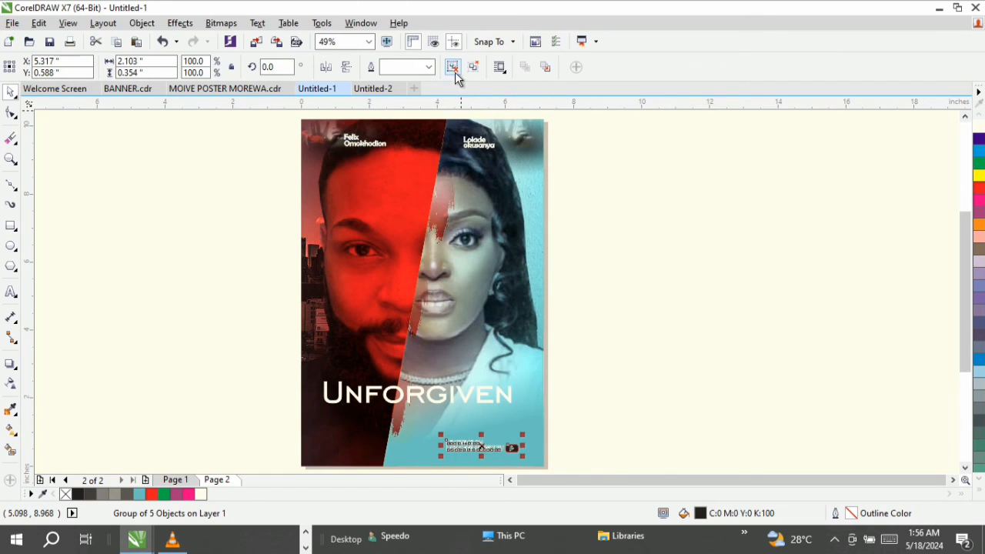
left_click(582, 343)
left_click_drag(271, 434, 498, 465)
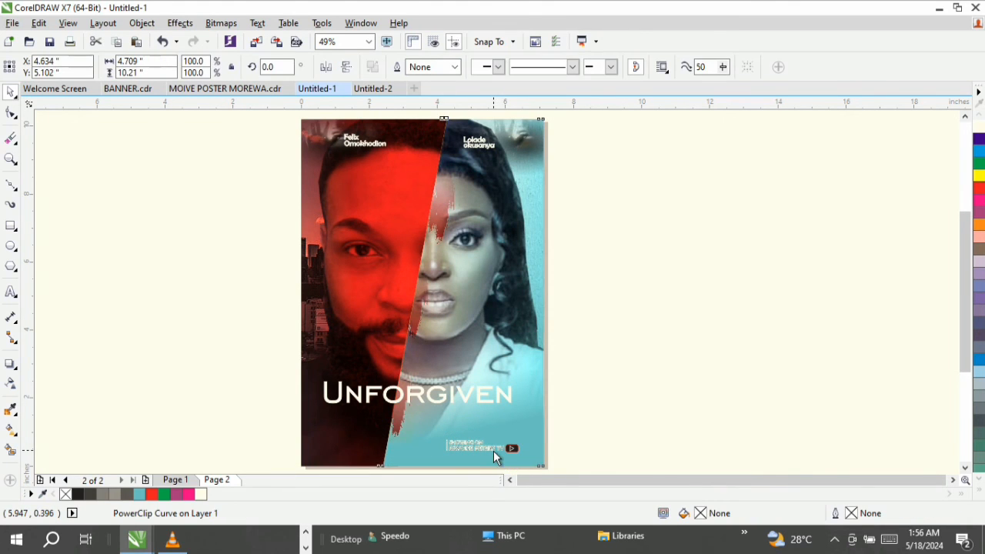
Colour both text lines of the "Showing on" channel credit white.
left_click(476, 450)
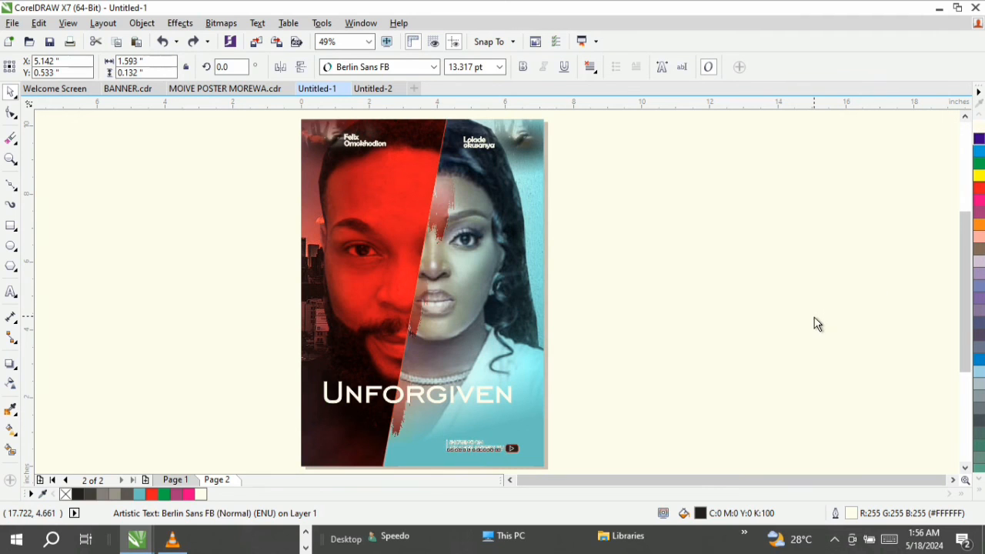
left_click(465, 445)
left_click(466, 445)
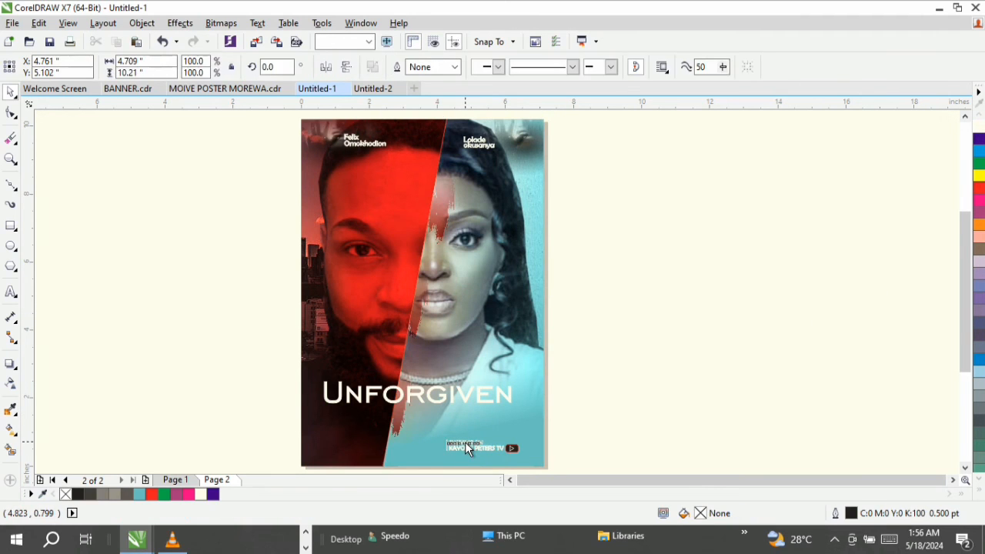
right_click(978, 129)
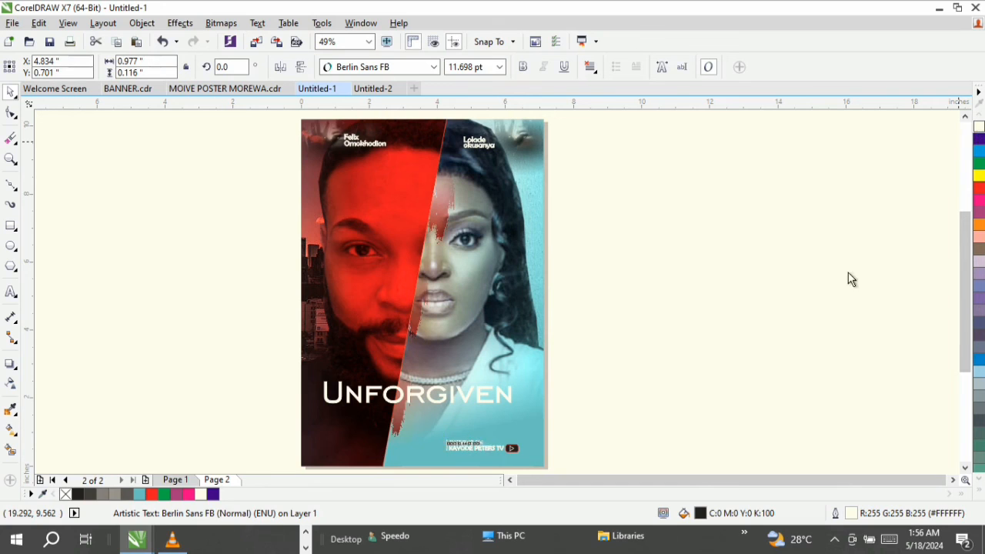
Colour the thin vertical bar beside the "Showing on" text white.
key("z")
left_click_drag(565, 422, 405, 471)
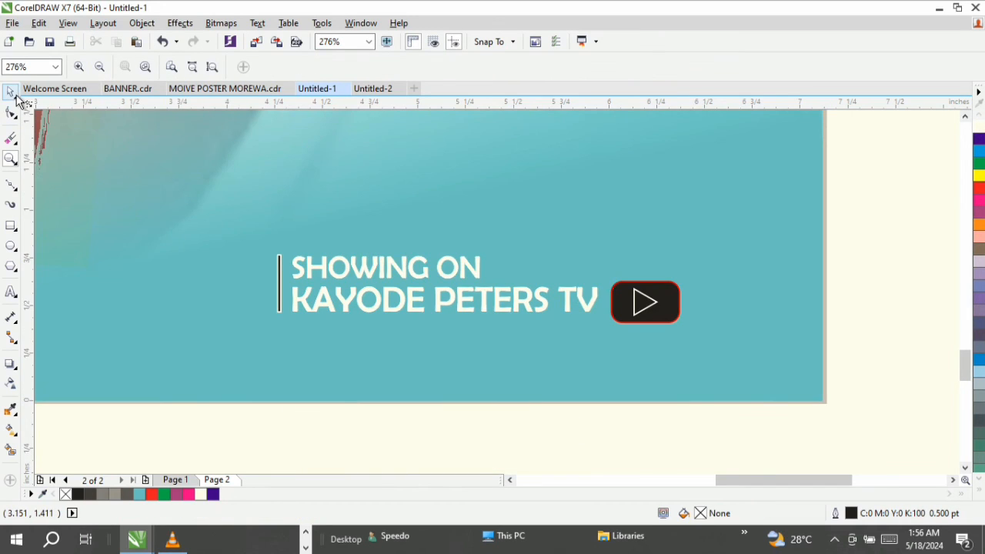
left_click(10, 91)
left_click(277, 282)
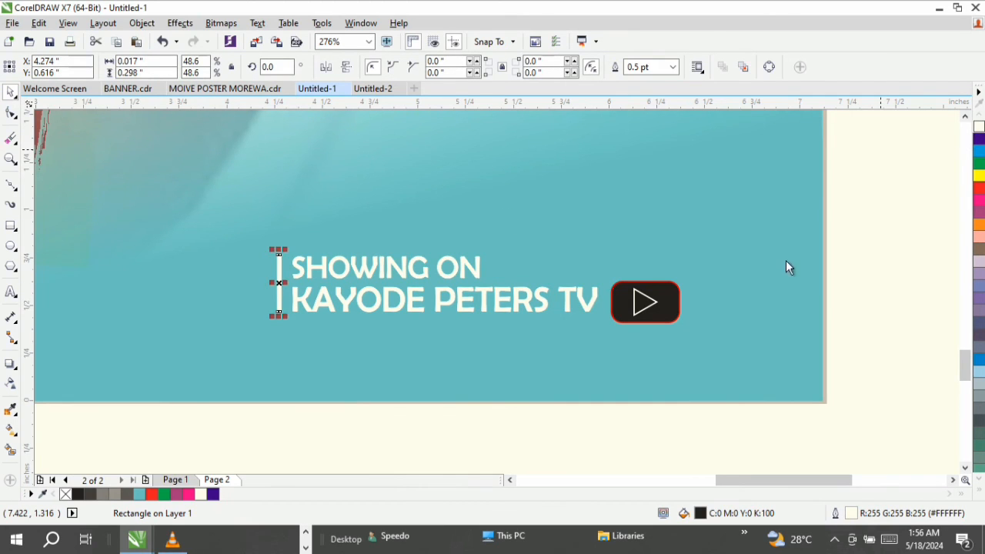
Fill the rounded rectangle of the play icon with red and its triangle with white.
left_click(640, 295)
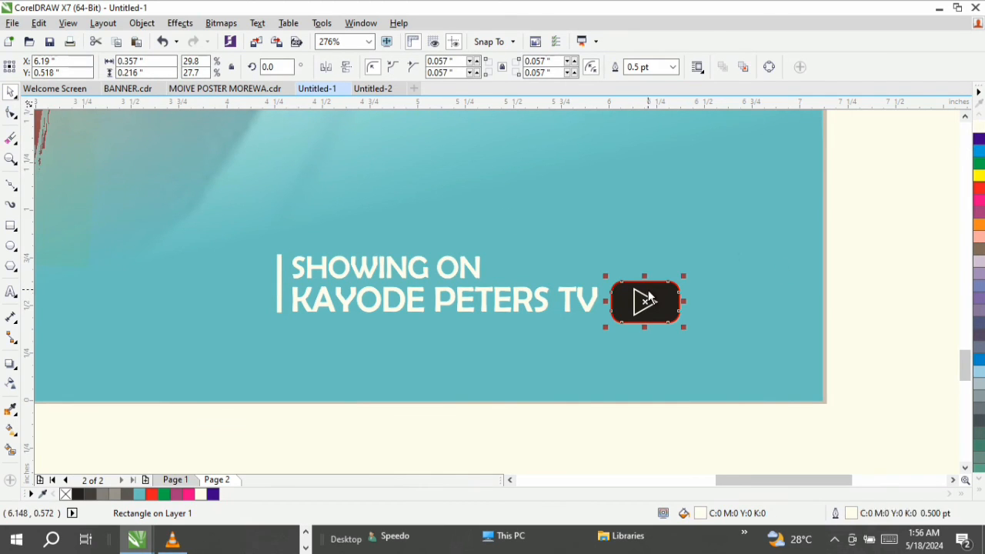
left_click(979, 188)
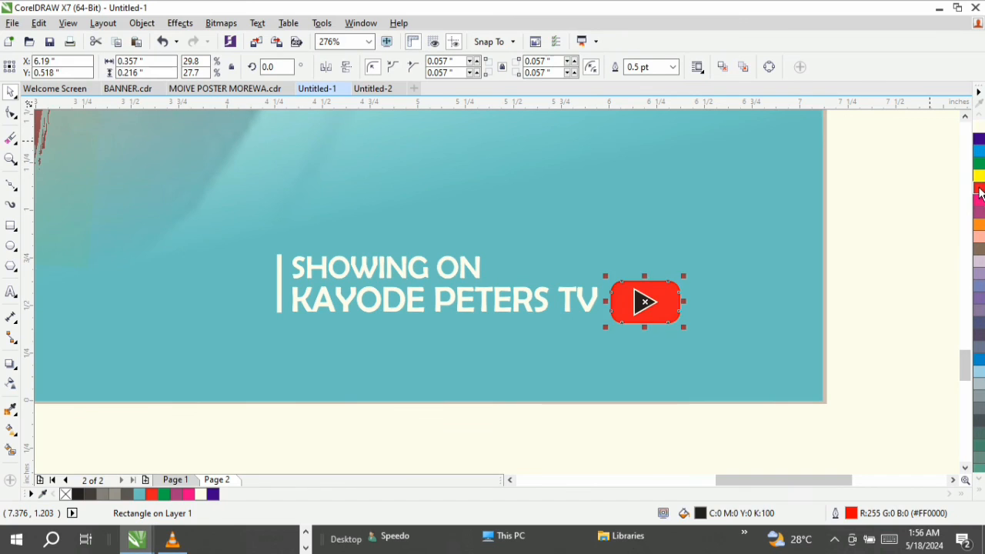
left_click(640, 299)
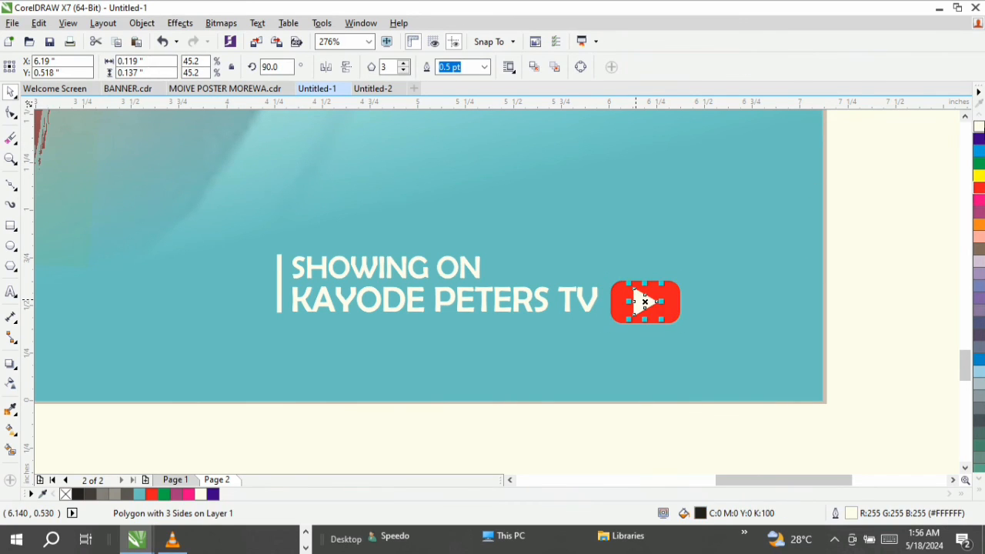
Fit the whole page in view and preview the finished poster in full screen.
key("z")
left_click(212, 67)
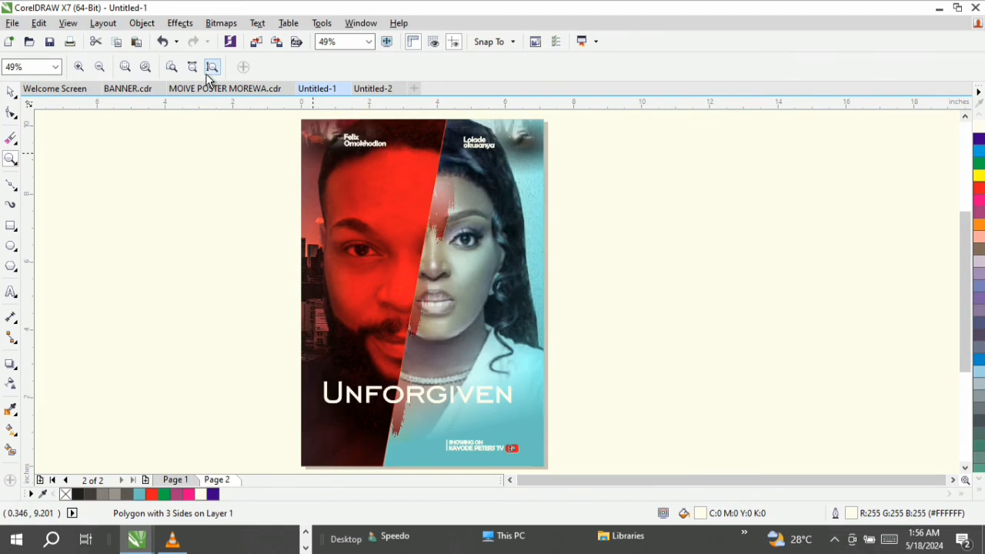
left_click(11, 92)
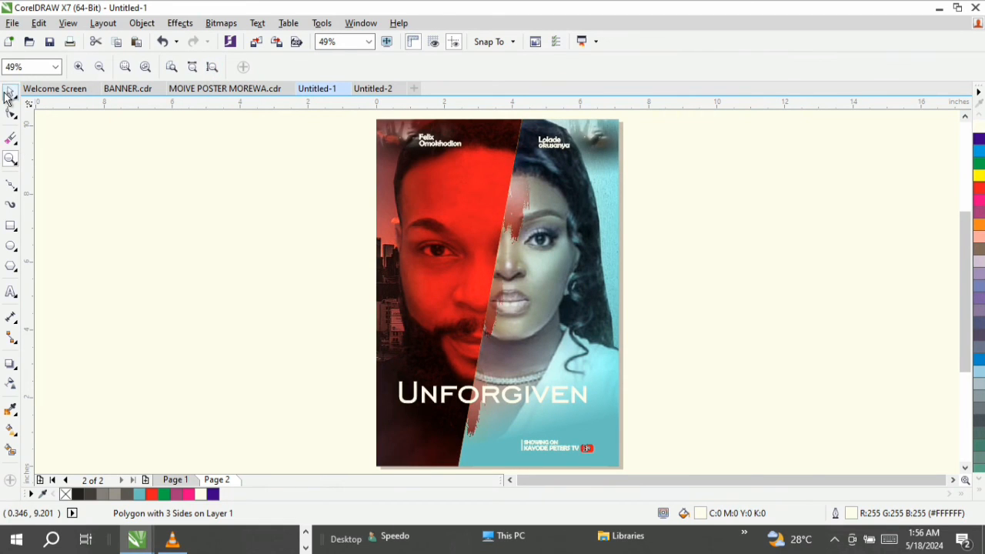
right_click(251, 219)
left_click(276, 216)
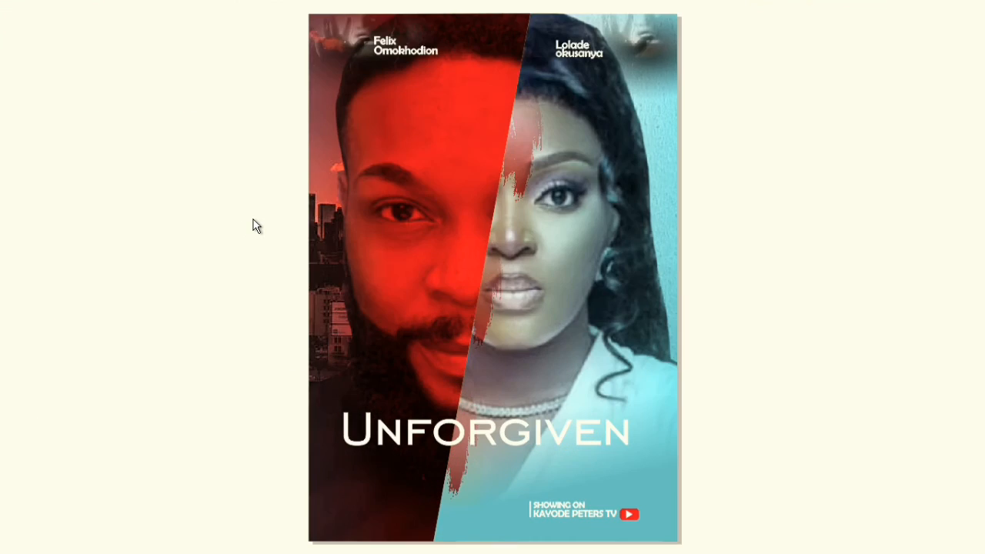